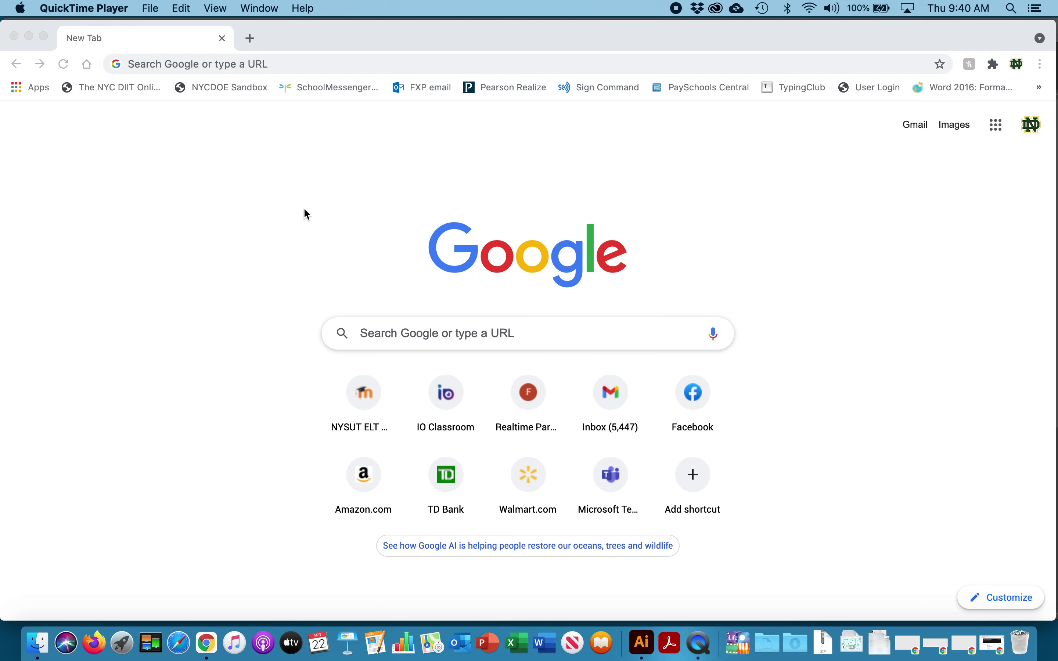
Search Google for 'south park characters' and show only the image results.
click(248, 69)
text(south)
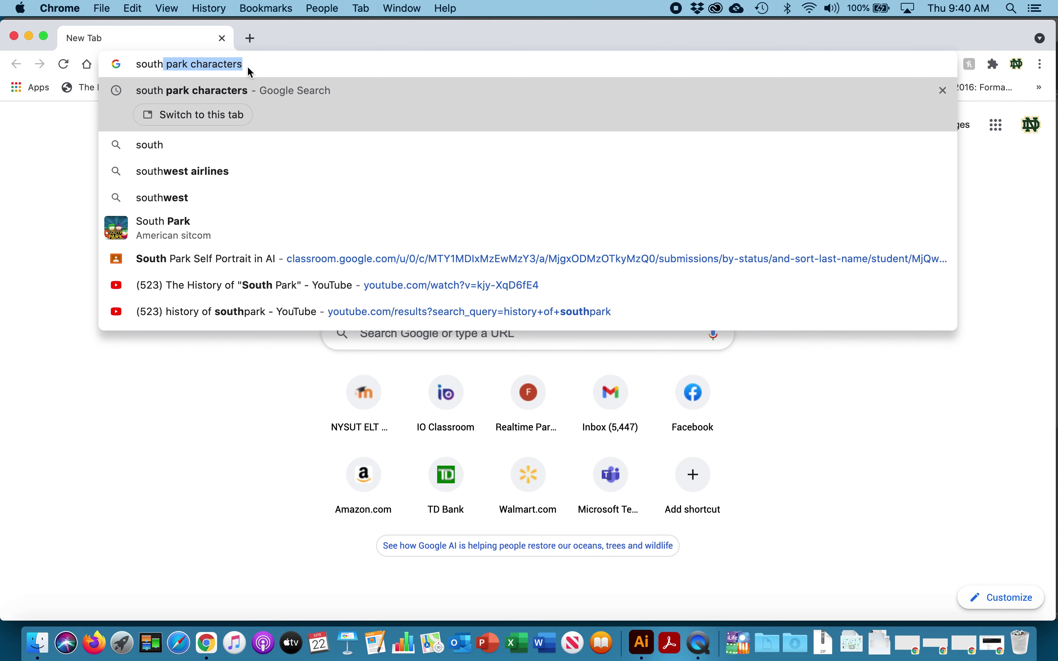
key(Return)
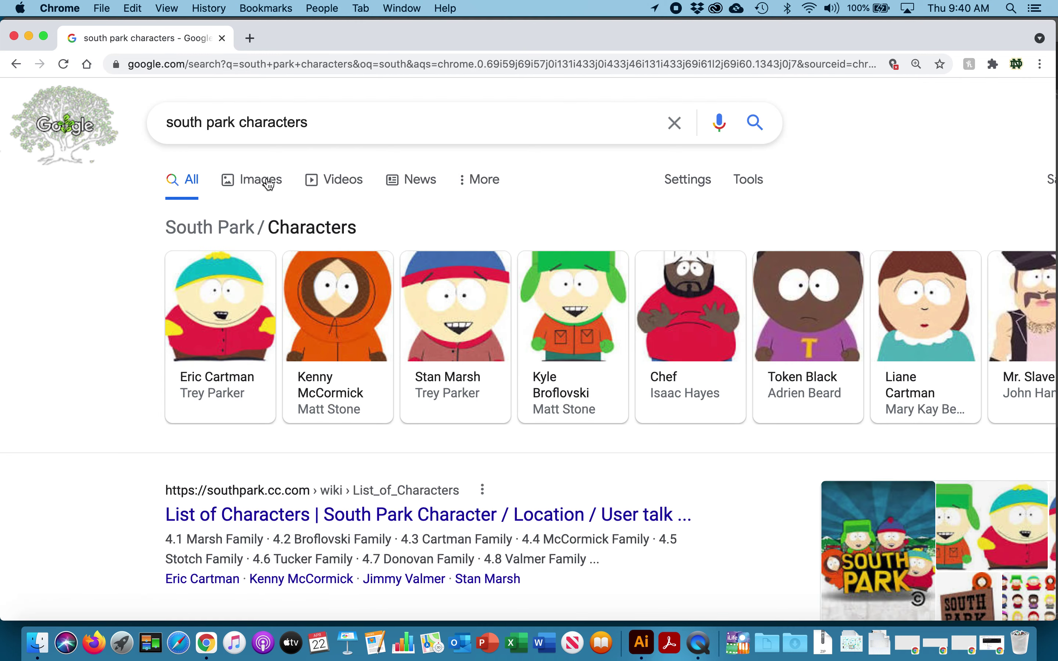
click(265, 182)
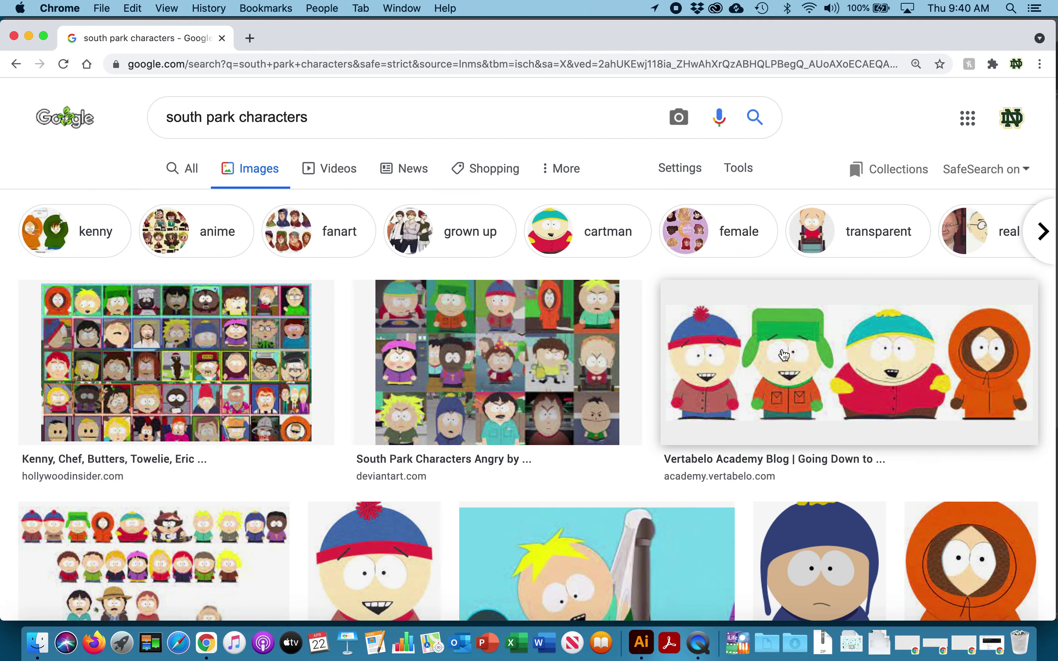
Copy the reddit South Park cast drawing from its image preview.
scroll(798, 363, down, 3)
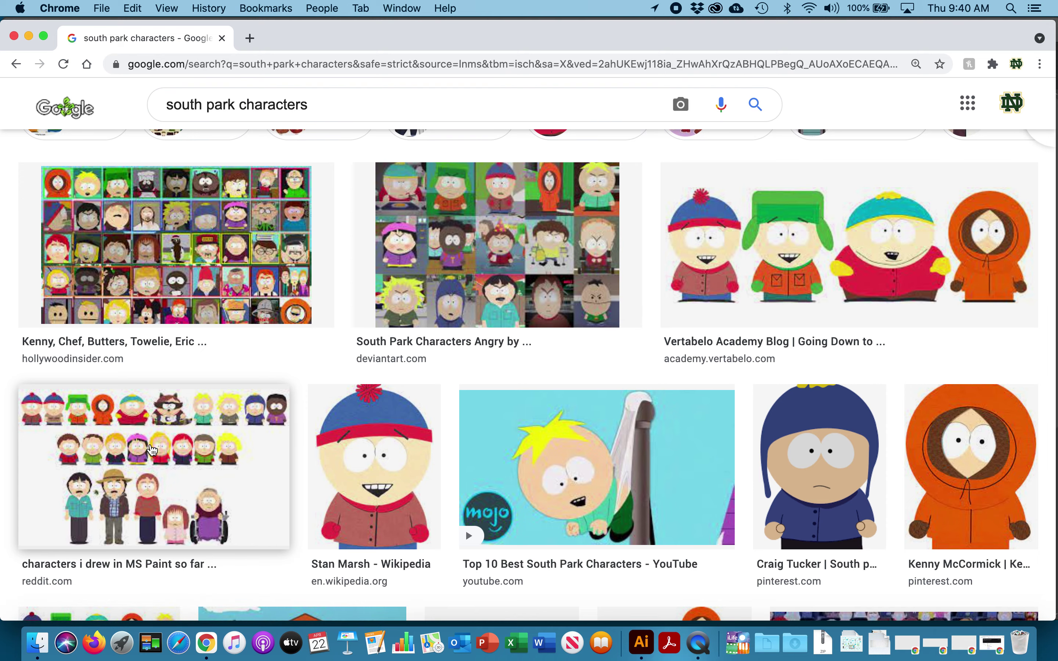
click(152, 450)
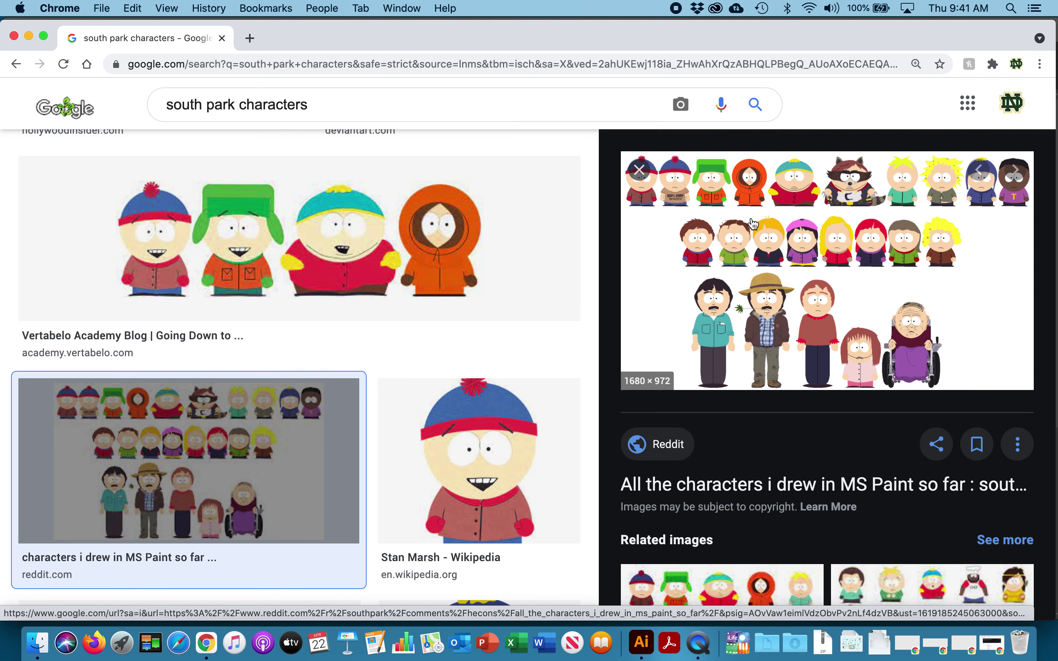
right_click(799, 239)
click(829, 385)
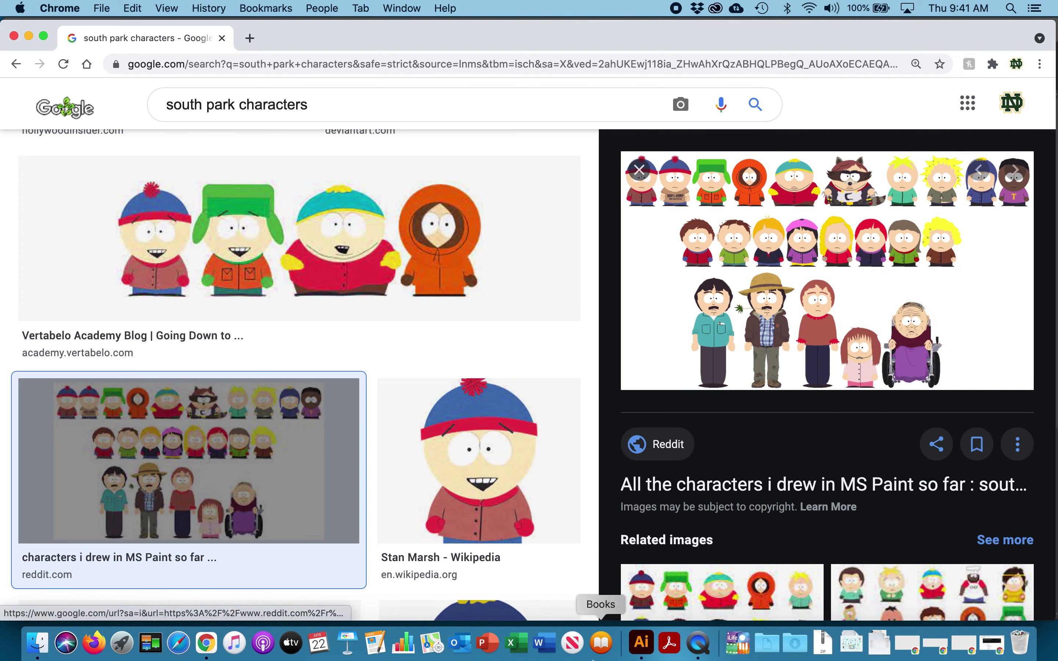
click(641, 644)
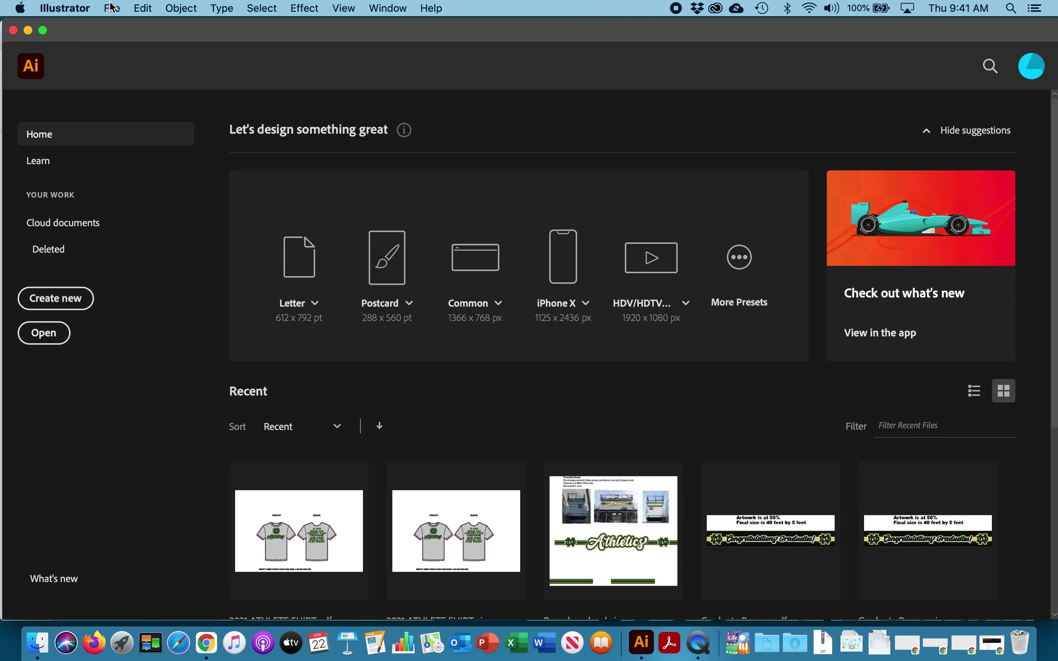
Create a new Letter-size 8.5 × 11 in document with inches as the unit.
click(58, 301)
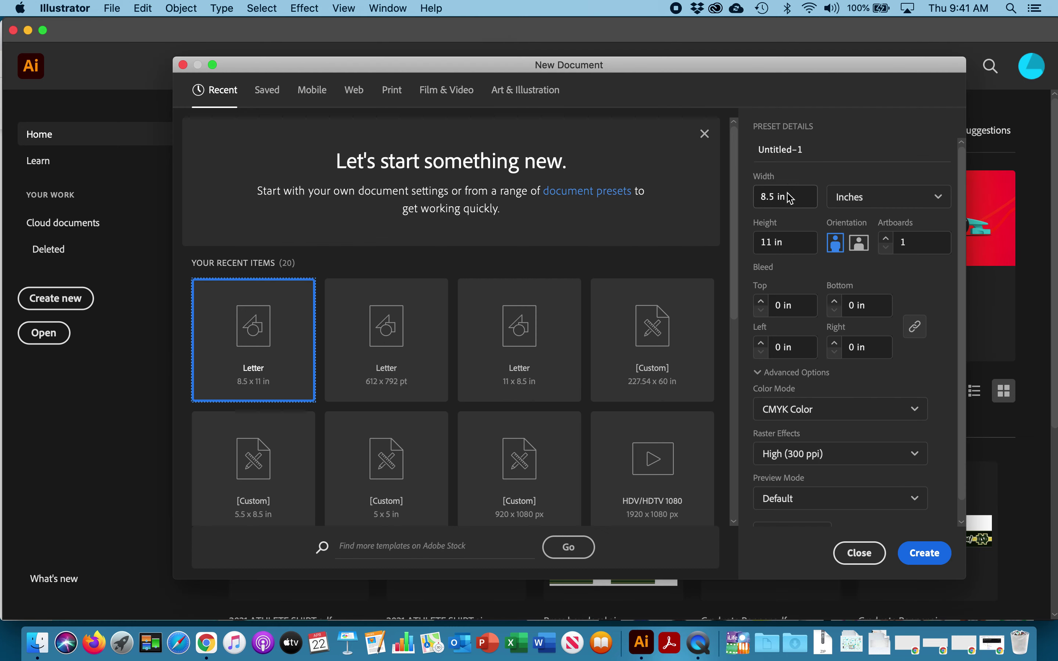
click(863, 200)
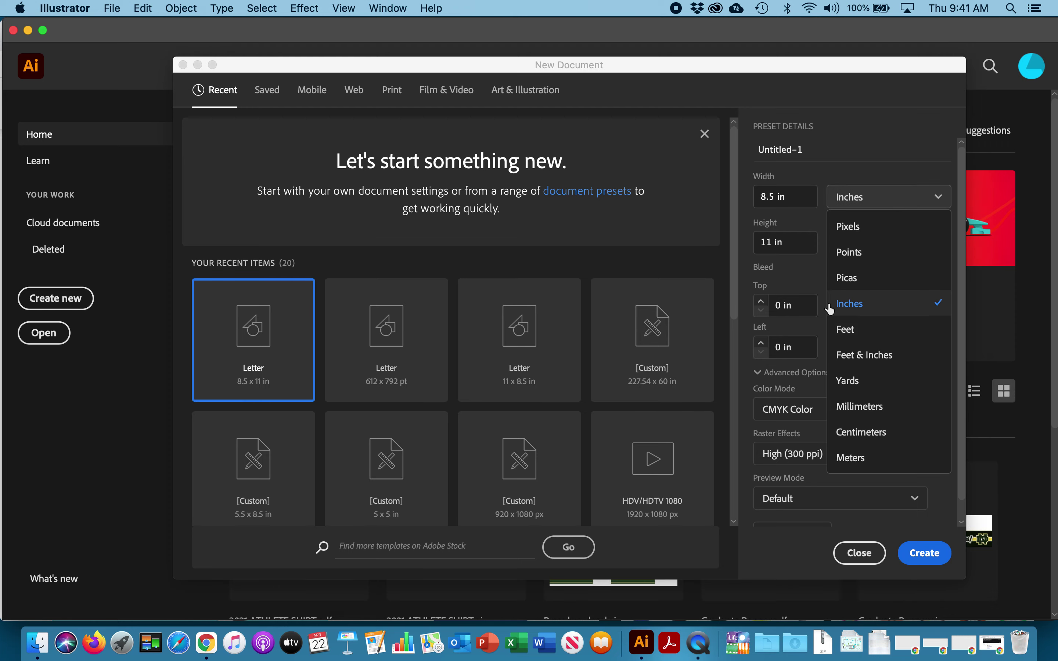
click(848, 303)
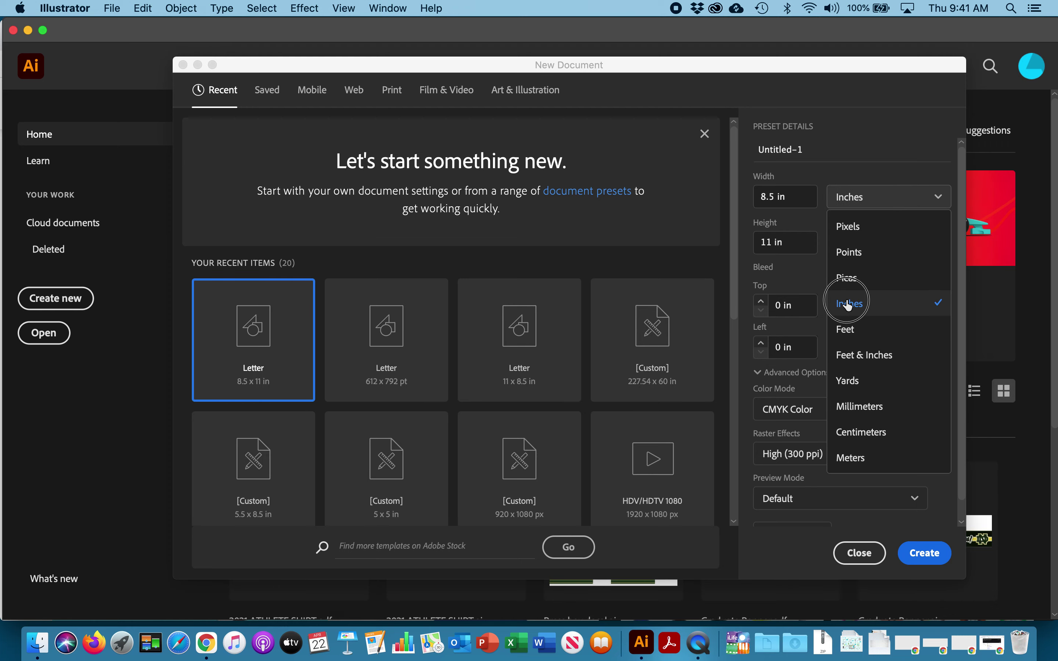
click(926, 555)
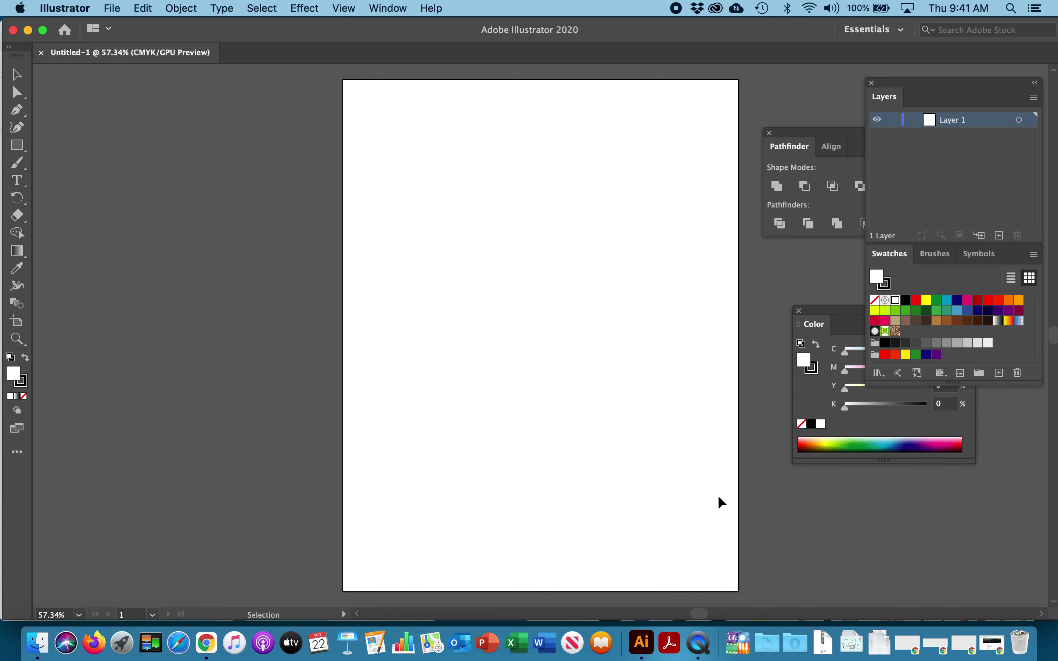
Open the Rectangle tool's exact-size dialog, then cancel it without drawing anything.
scroll(608, 395, right, 6)
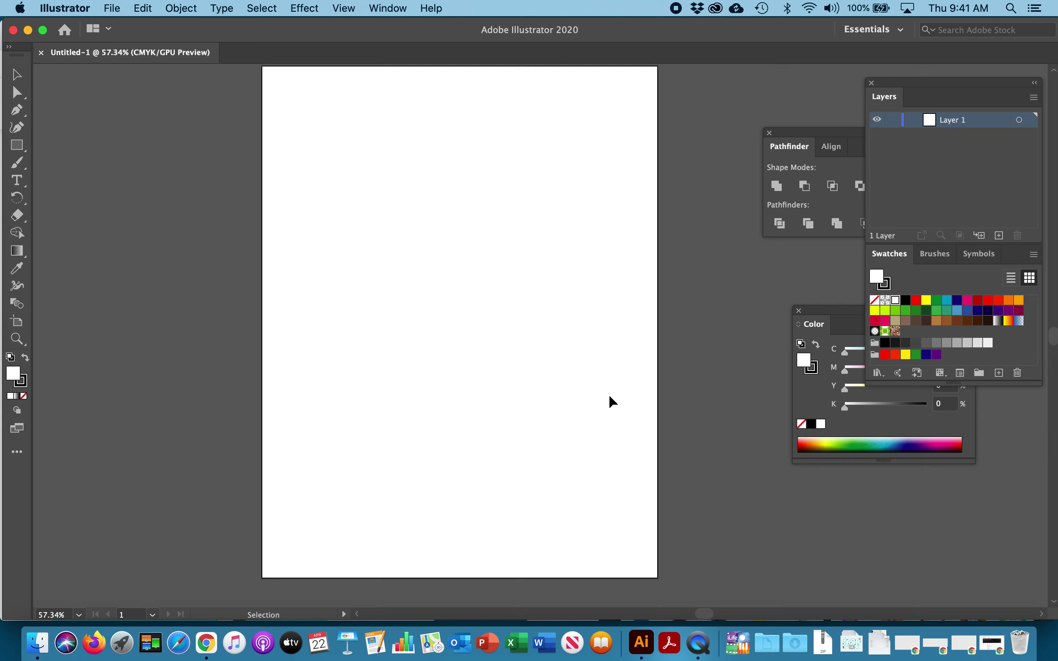
scroll(488, 312, up, 2)
scroll(487, 312, right, 2)
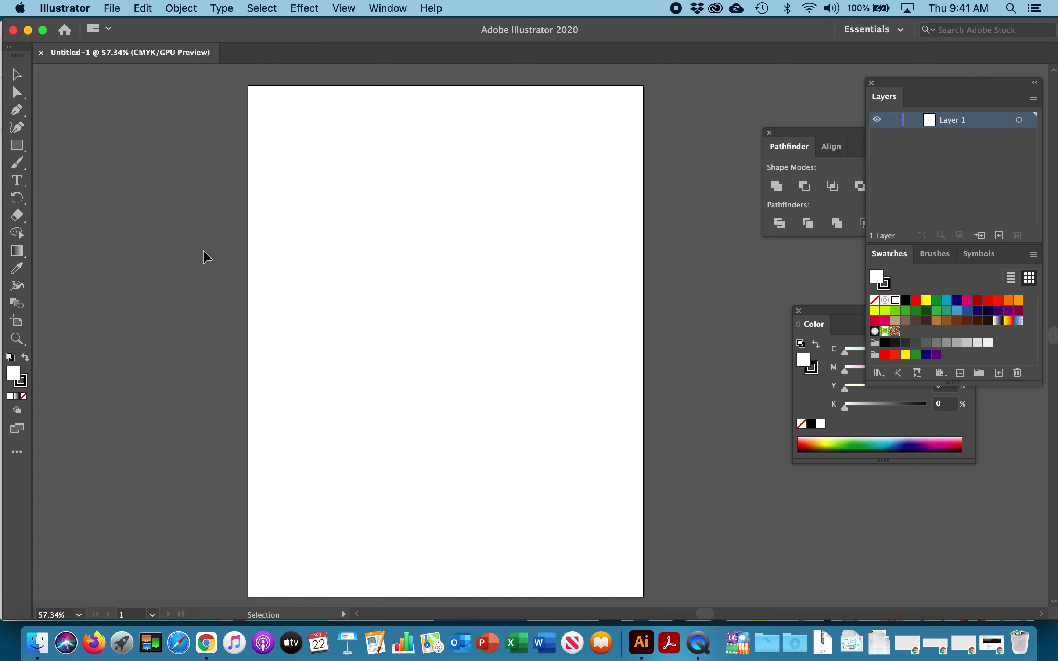
click(21, 145)
click(21, 145)
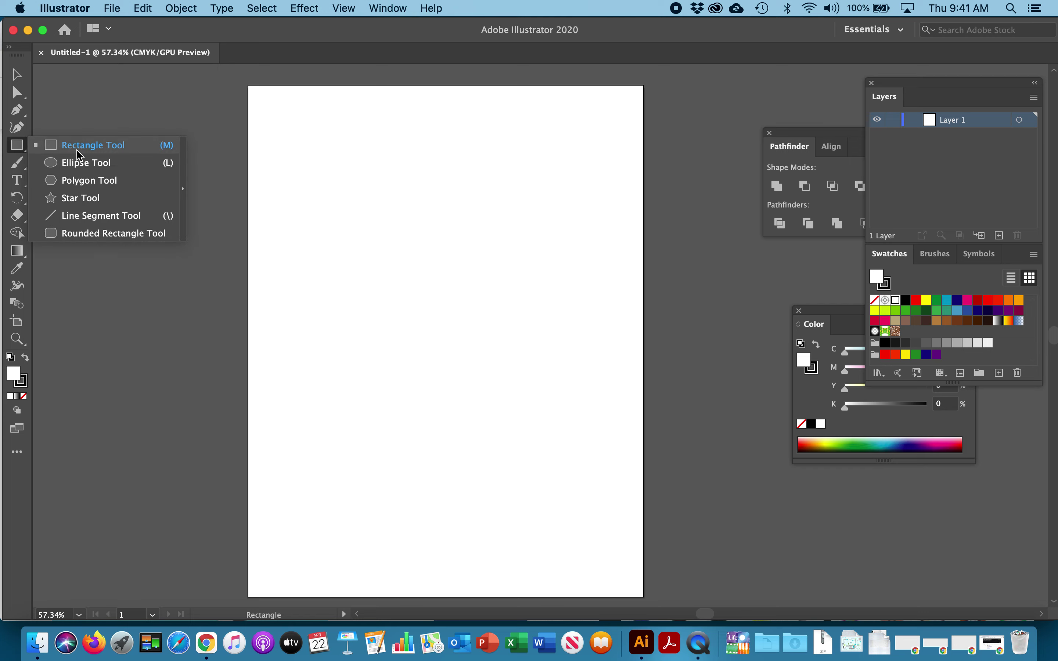
click(107, 282)
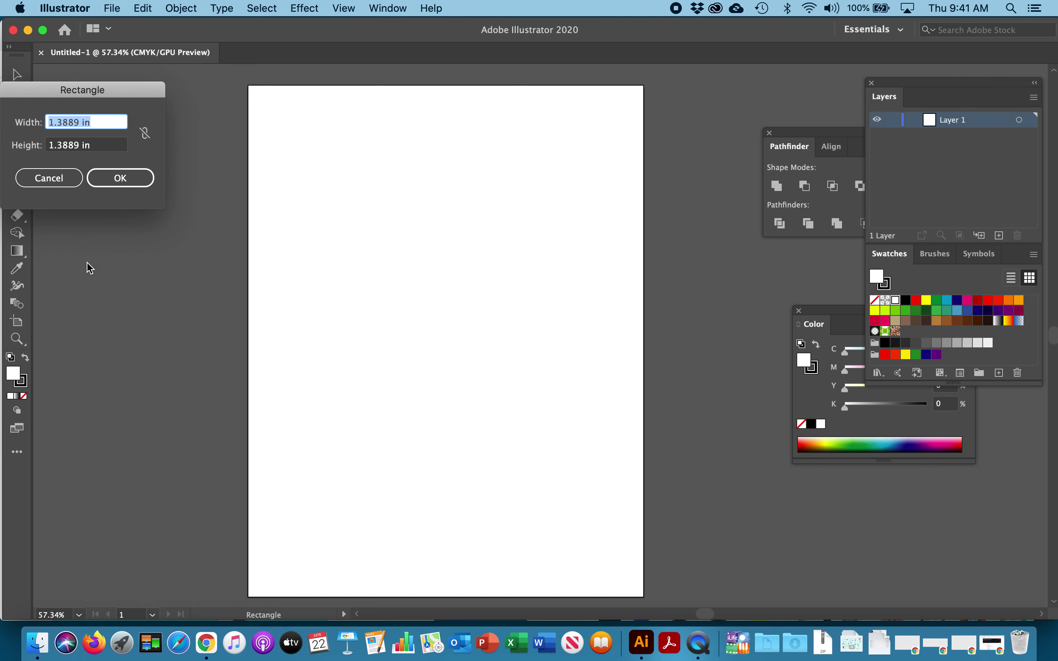
click(50, 177)
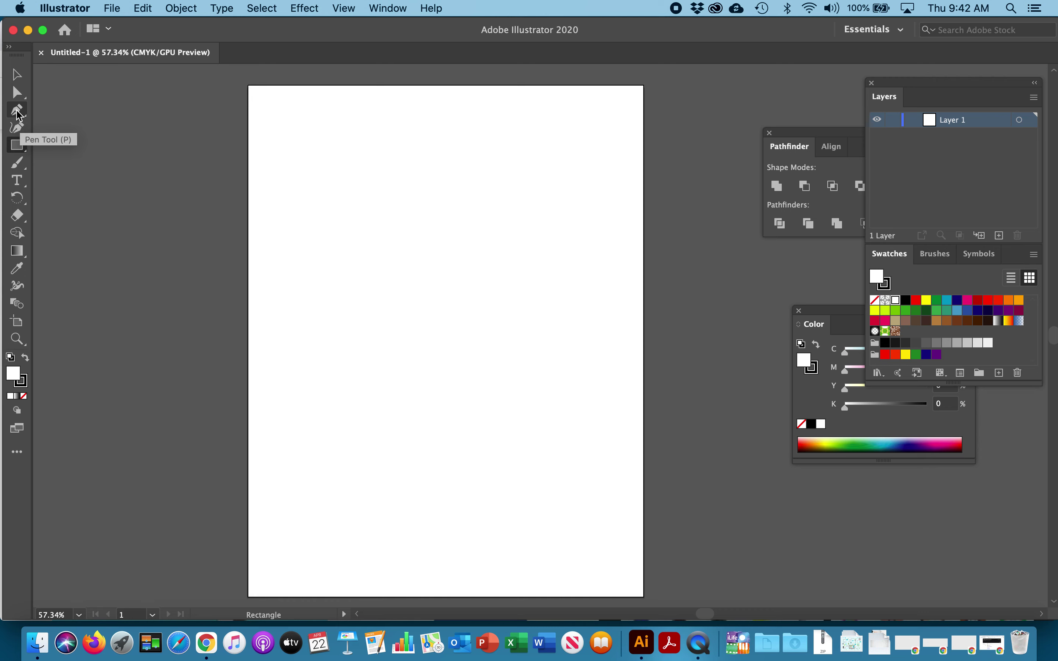
Pick the Direct Selection tool and float the Pathfinder and Color panels fully expanded.
click(18, 74)
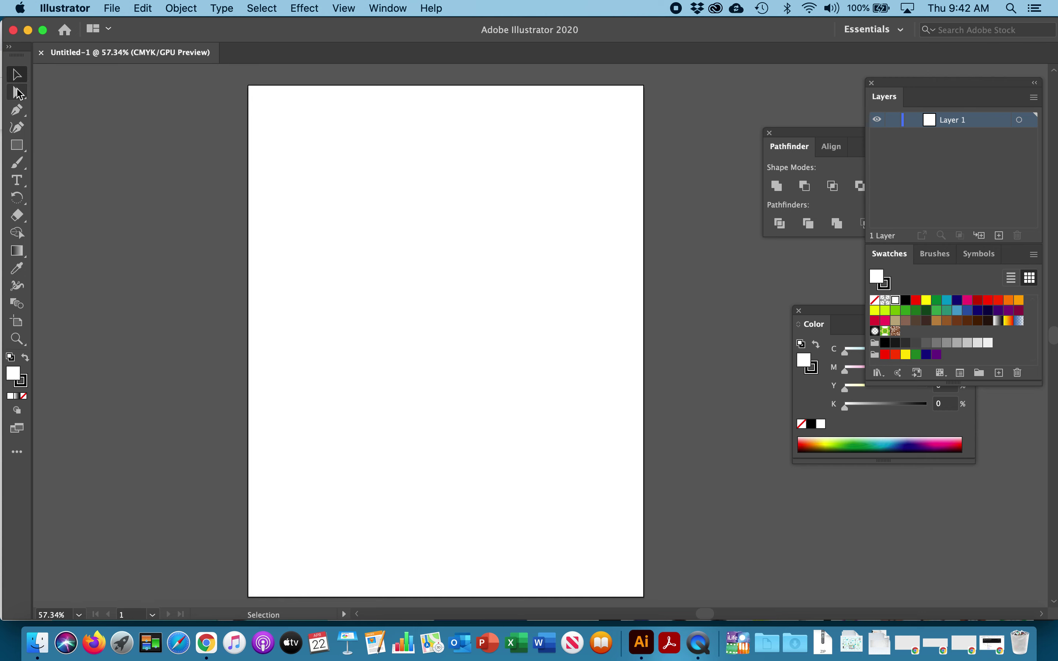
click(18, 94)
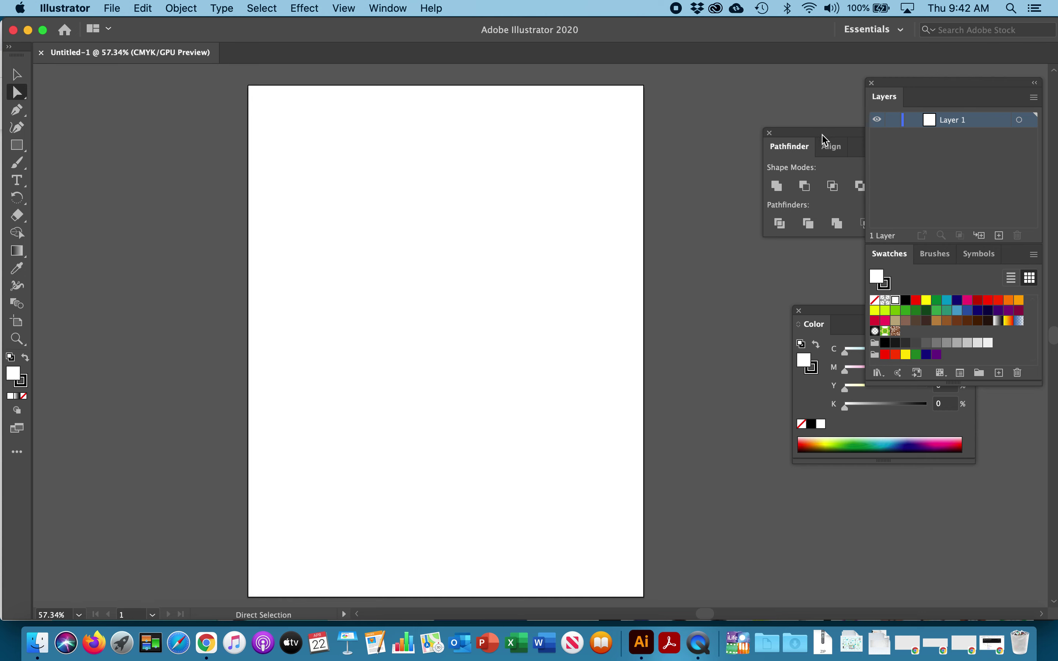
drag(823, 134, 730, 92)
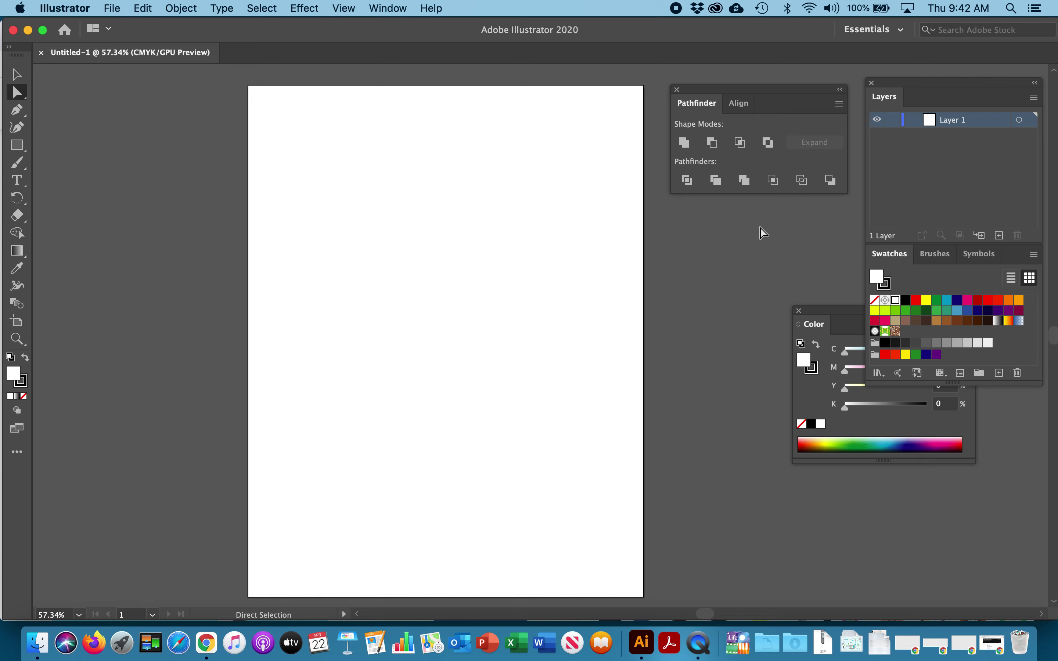
drag(845, 312, 725, 220)
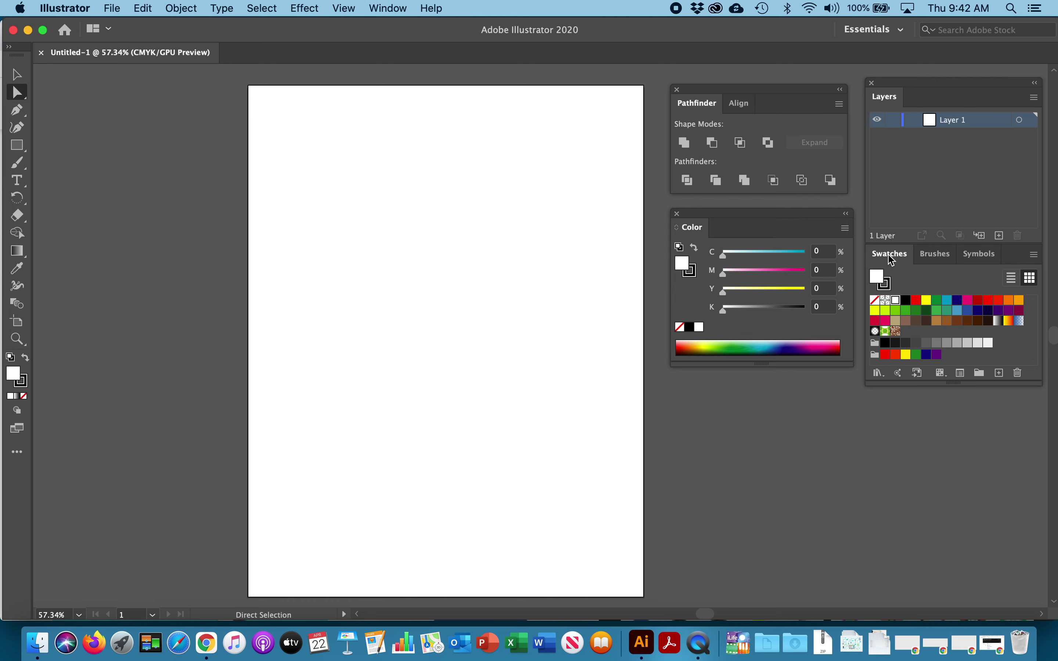
Reset the workspace to Essentials and look through the Window menu without choosing a panel.
click(884, 31)
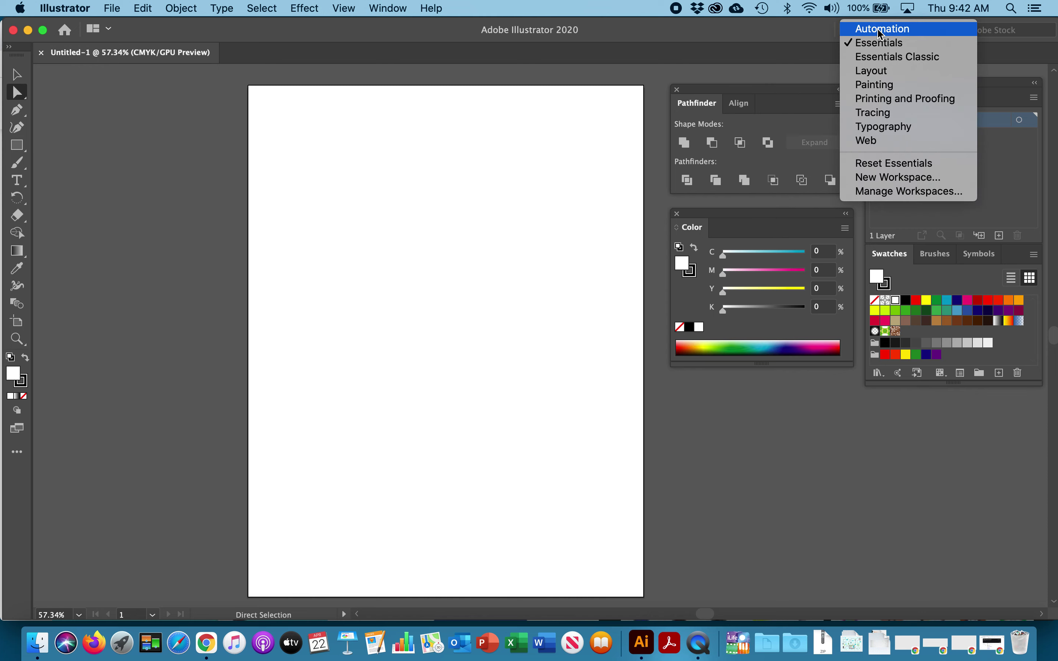
click(879, 42)
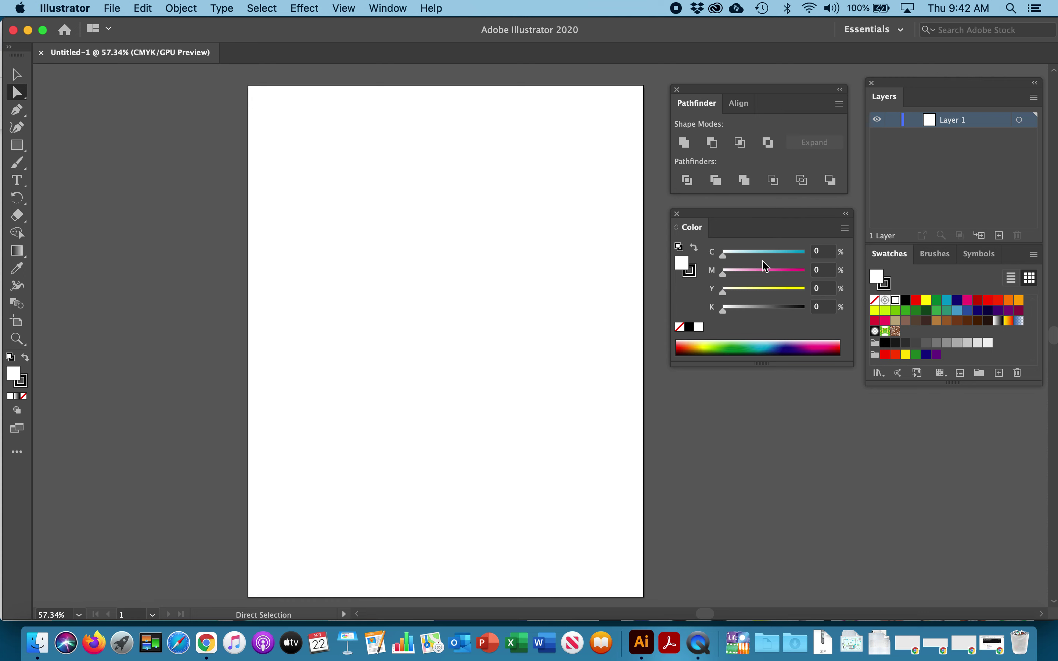
click(387, 9)
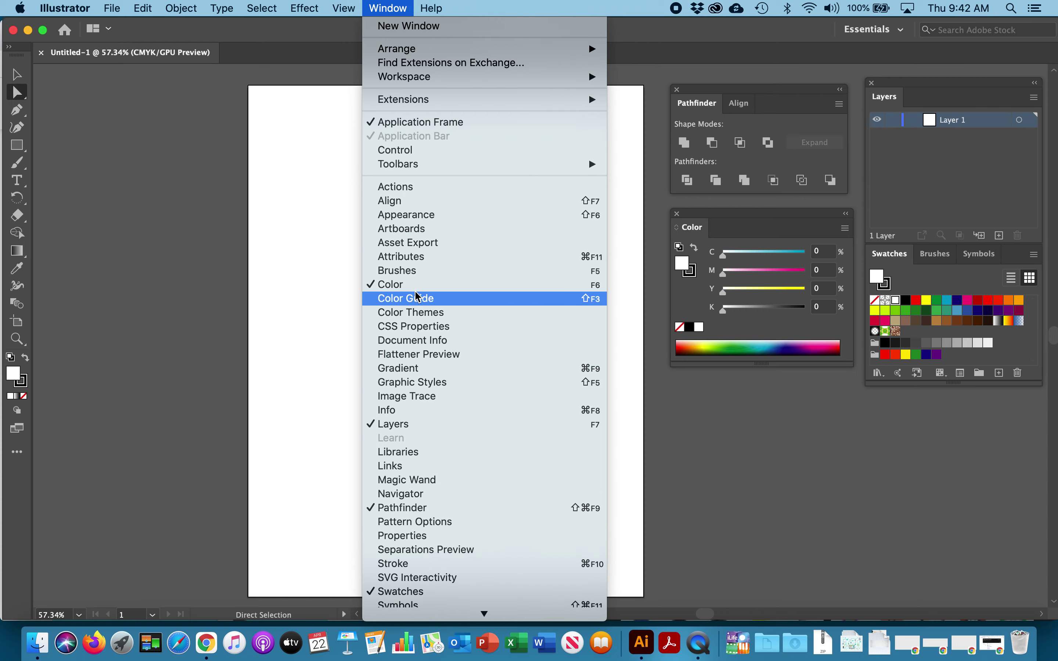
scroll(415, 396, down, 5)
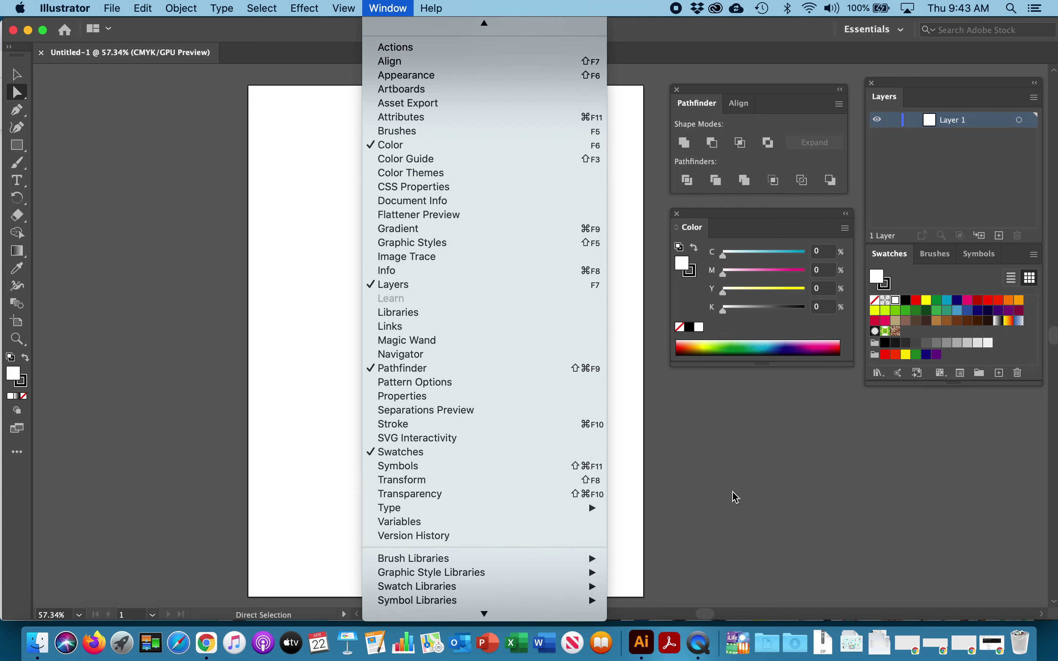
click(744, 495)
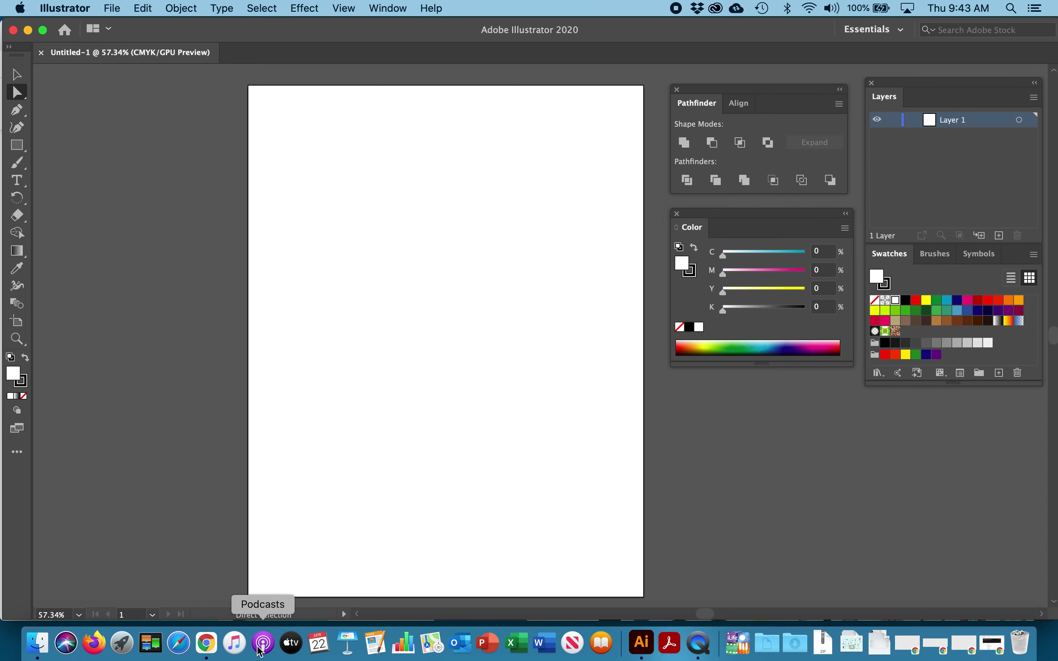
Copy the reddit cast preview image from Chrome again for Illustrator.
click(206, 643)
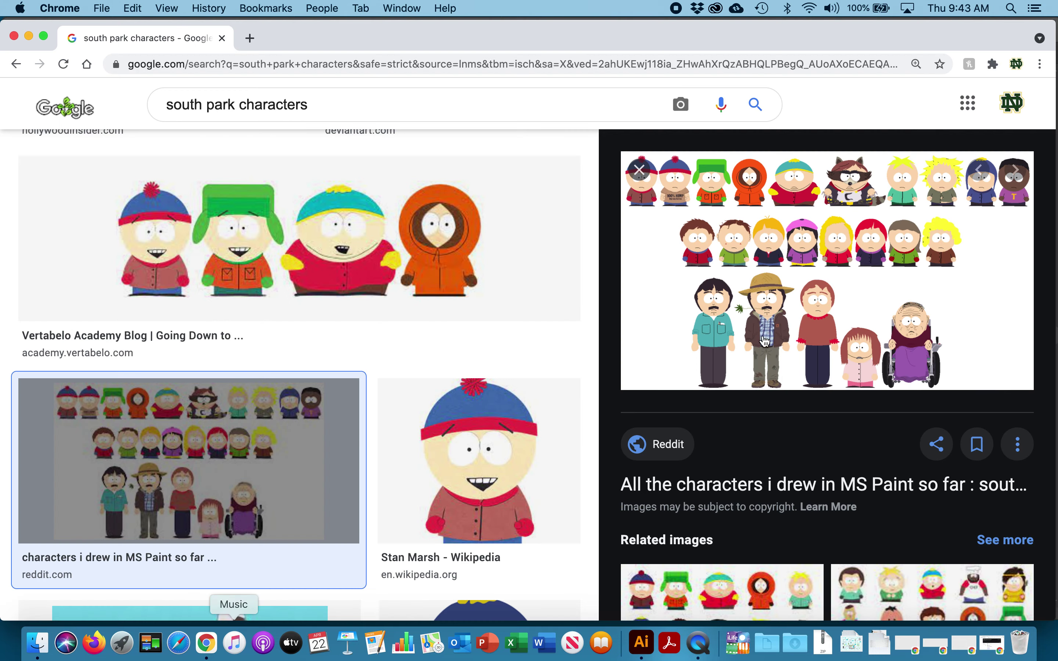
right_click(828, 260)
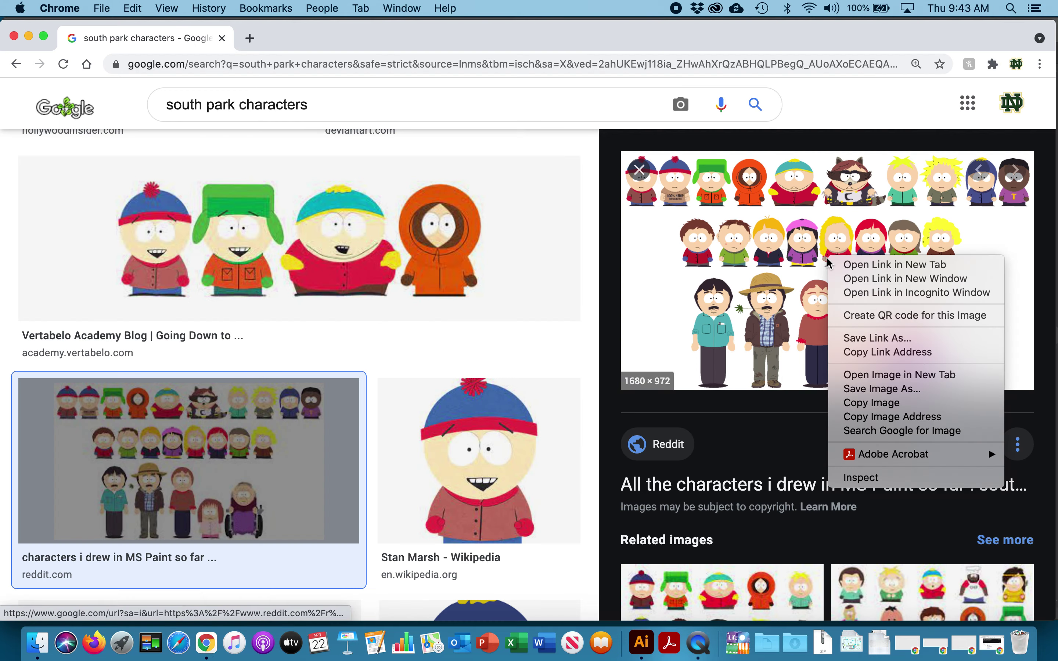
click(869, 403)
click(641, 643)
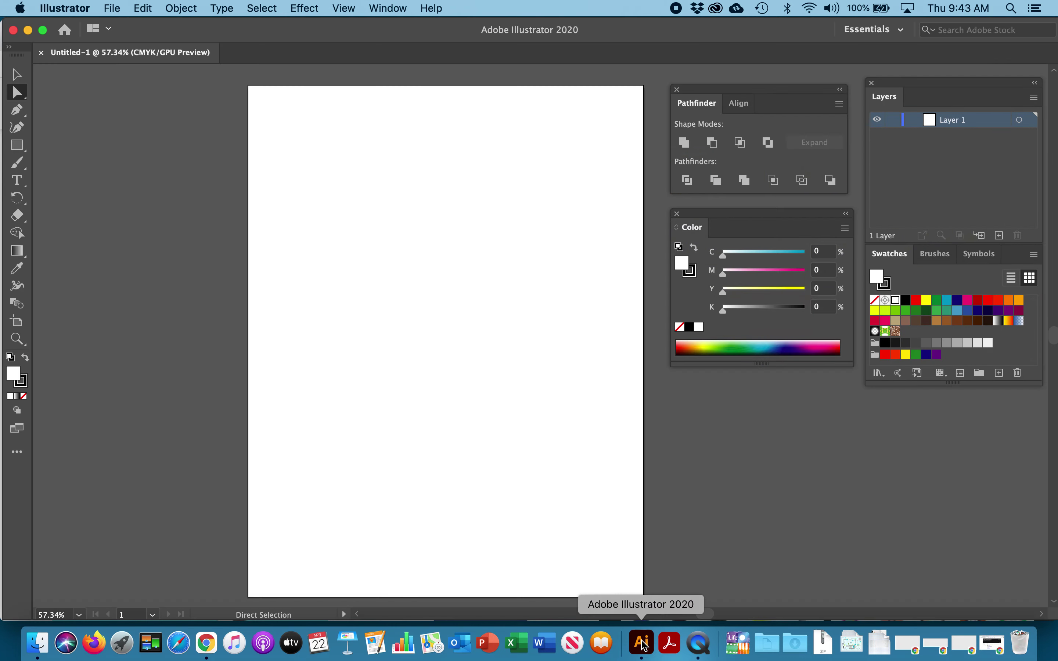
Paste the South Park cast image, zoom out, and start dragging it off the artboard.
key(super+v)
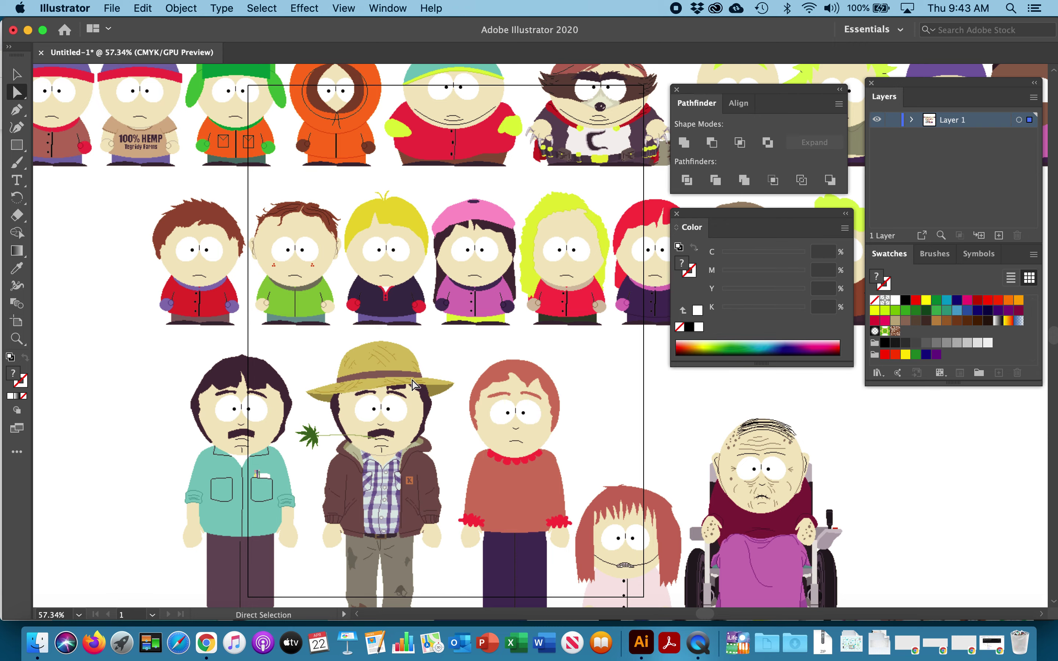
key(super+minus)
key(super+minus)
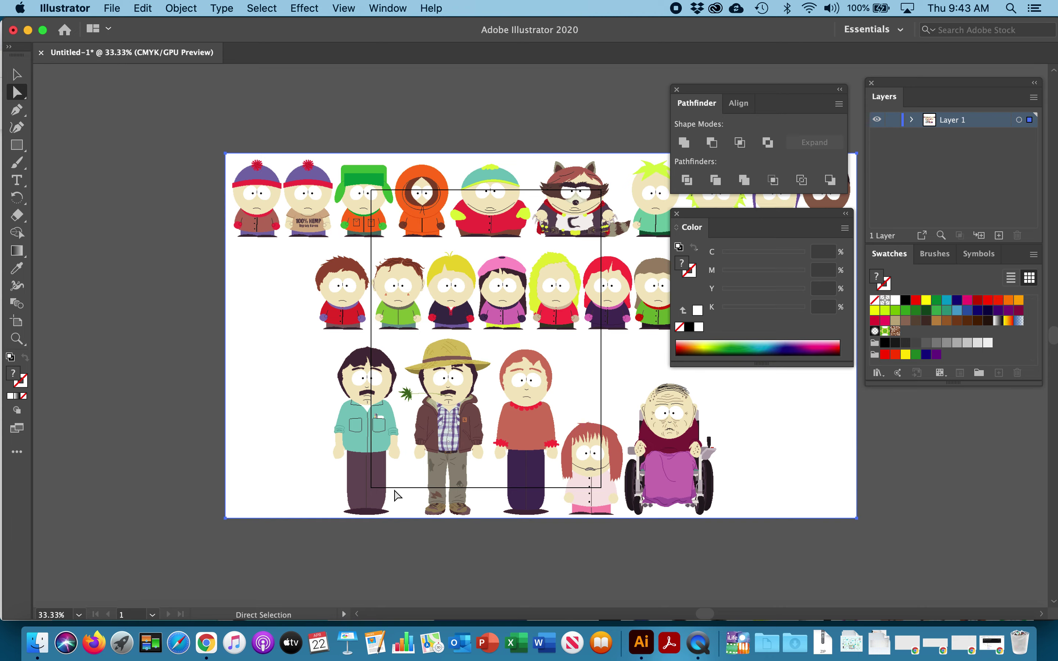
drag(473, 423, 391, 467)
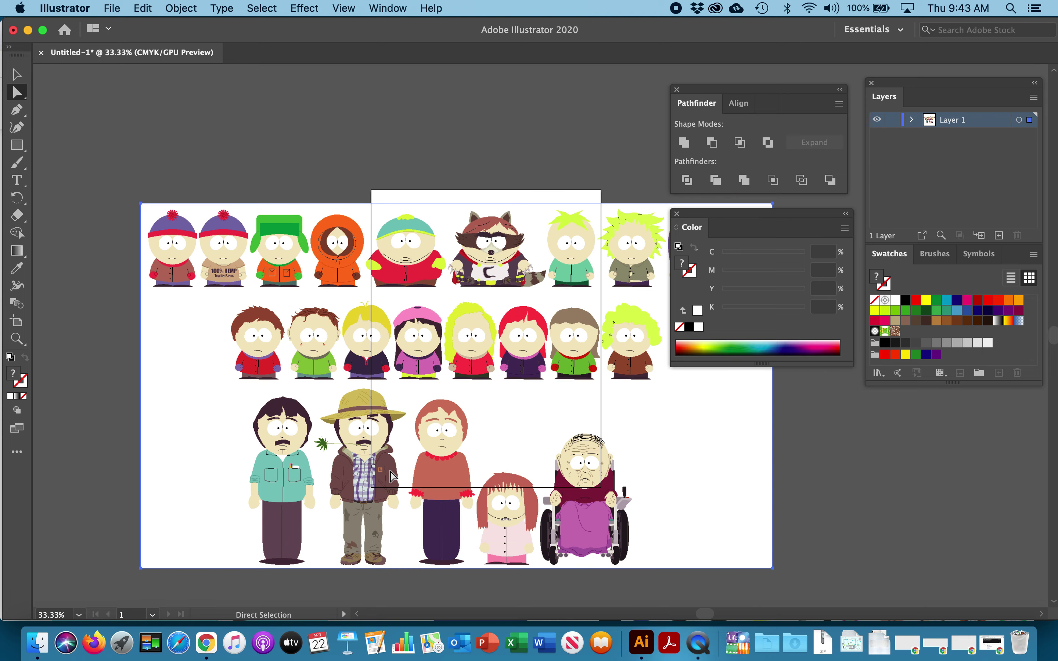
drag(464, 457, 406, 425)
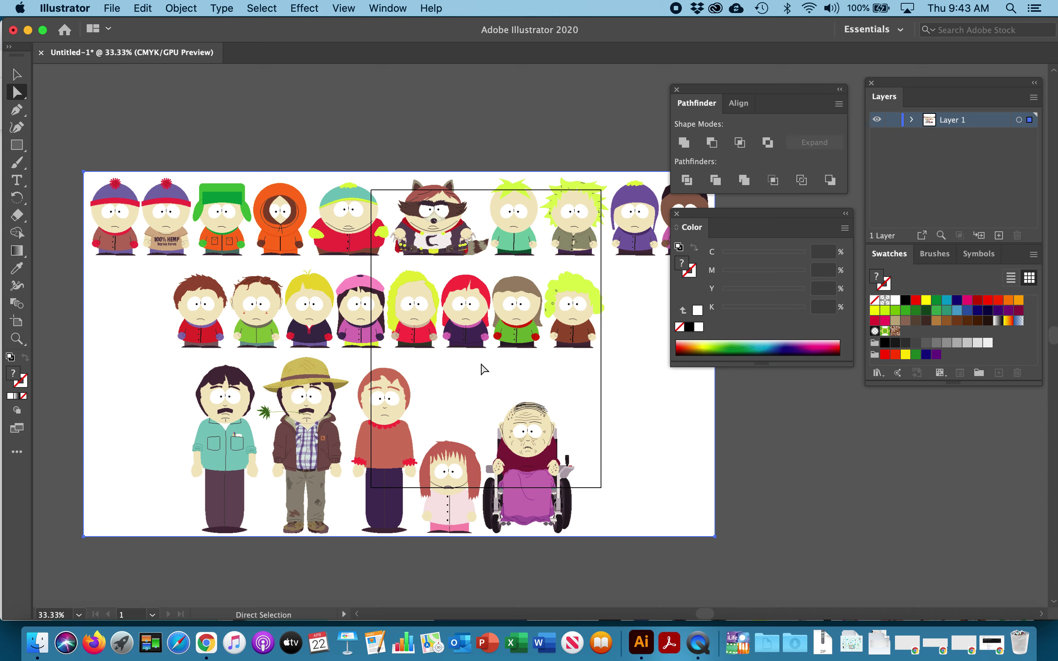
Drag the character sheet up so it sits entirely above the blank artboard.
scroll(539, 359, right, 5)
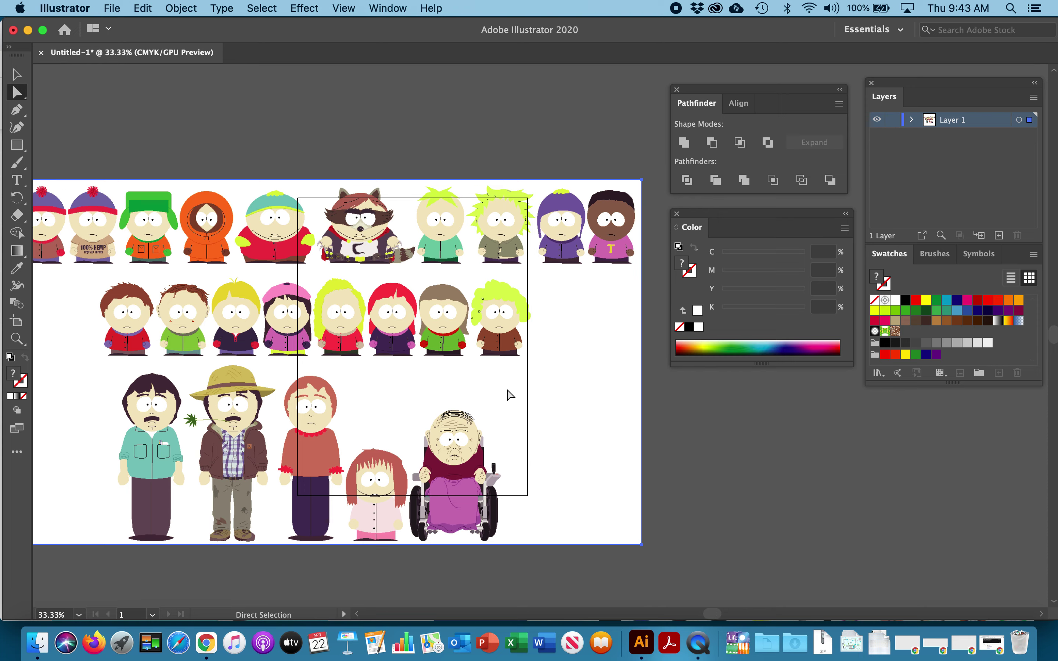
scroll(507, 385, left, 10)
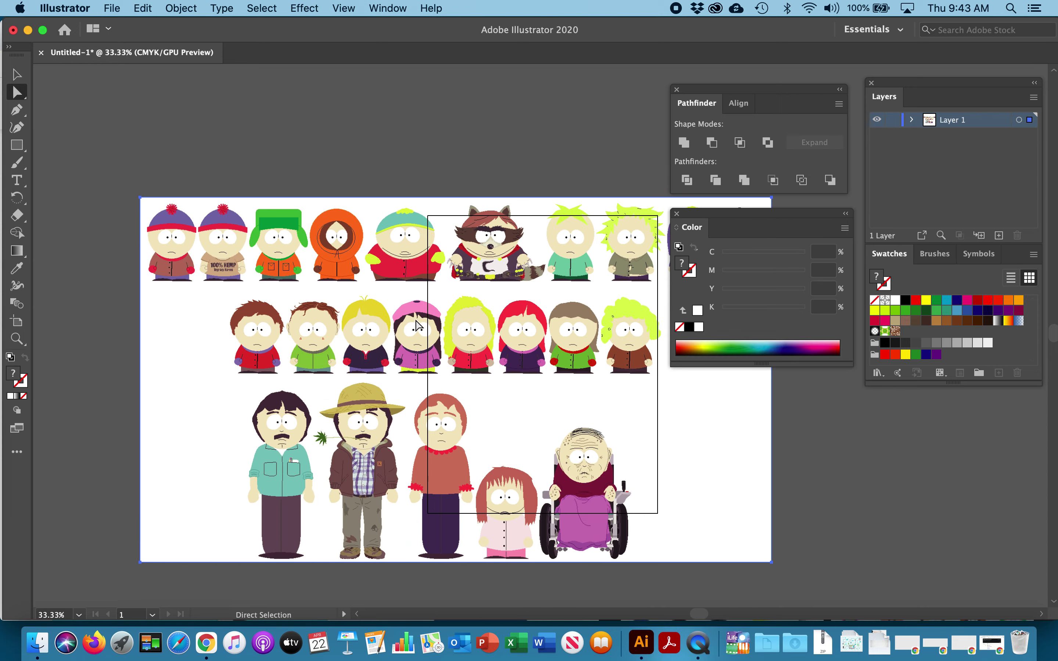
scroll(350, 197, down, 5)
scroll(350, 197, right, 4)
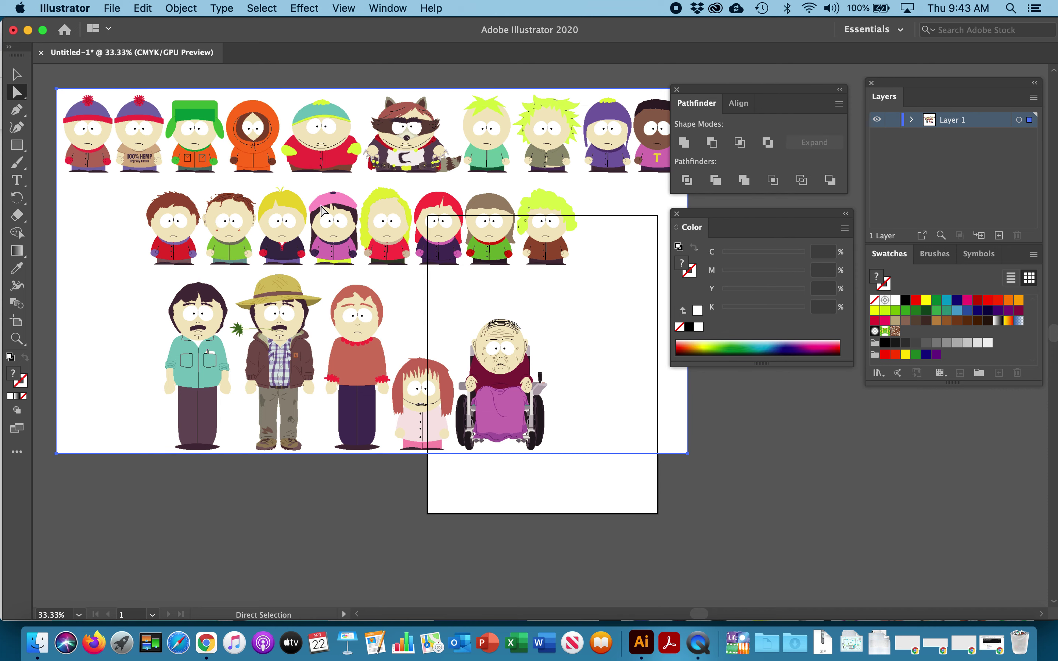
drag(366, 348, 432, 147)
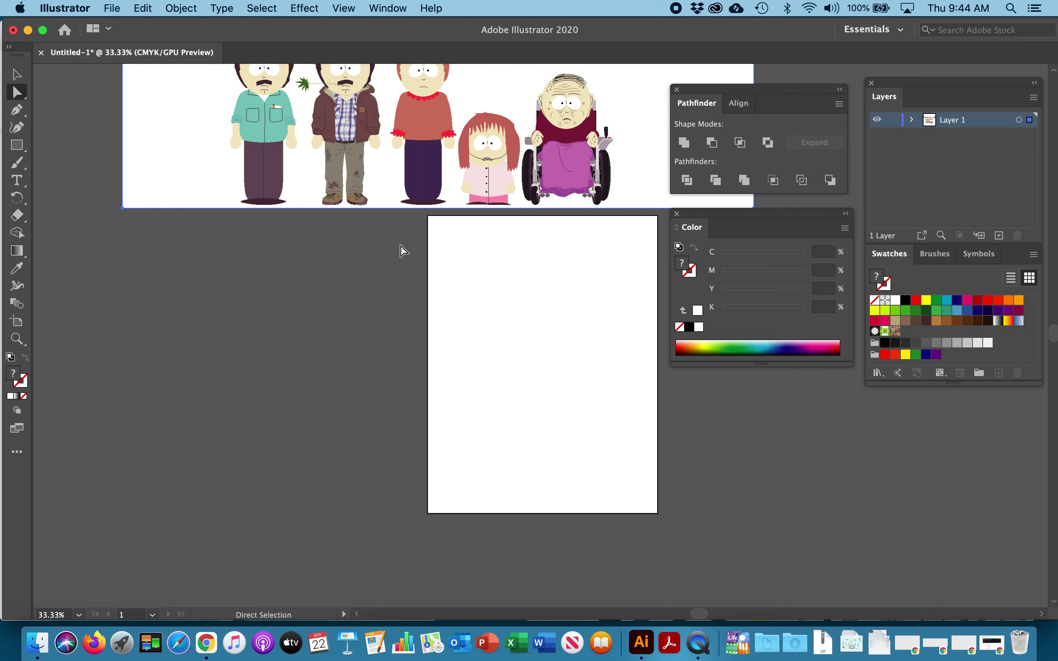
scroll(401, 243, up, 5)
scroll(402, 243, left, 2)
scroll(401, 250, down, 4)
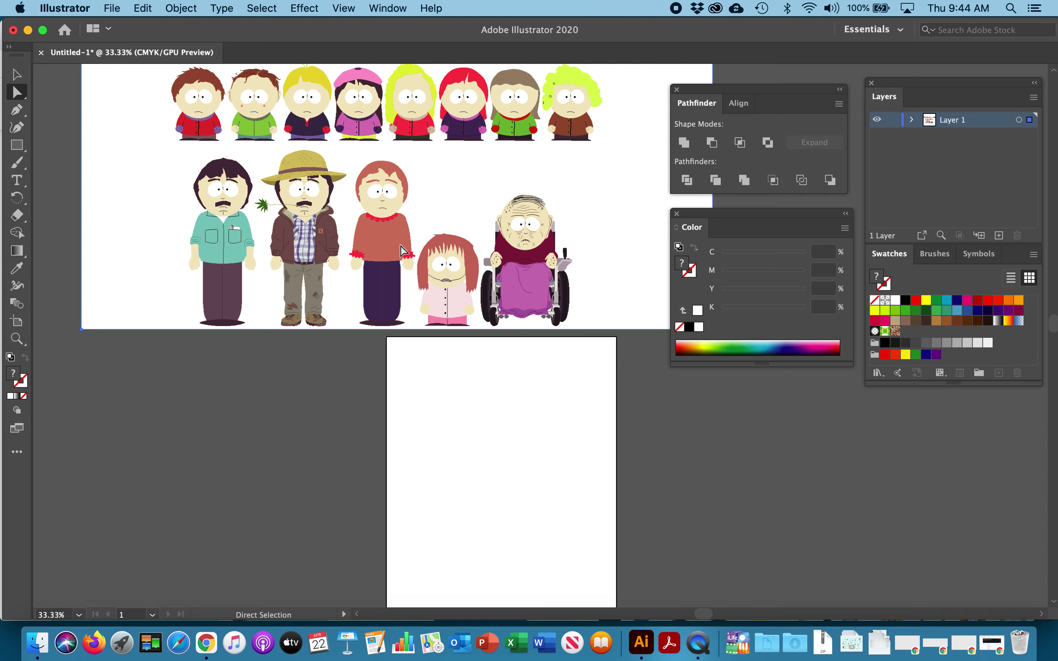
scroll(401, 250, up, 4)
scroll(402, 251, up, 1)
scroll(403, 250, right, 1)
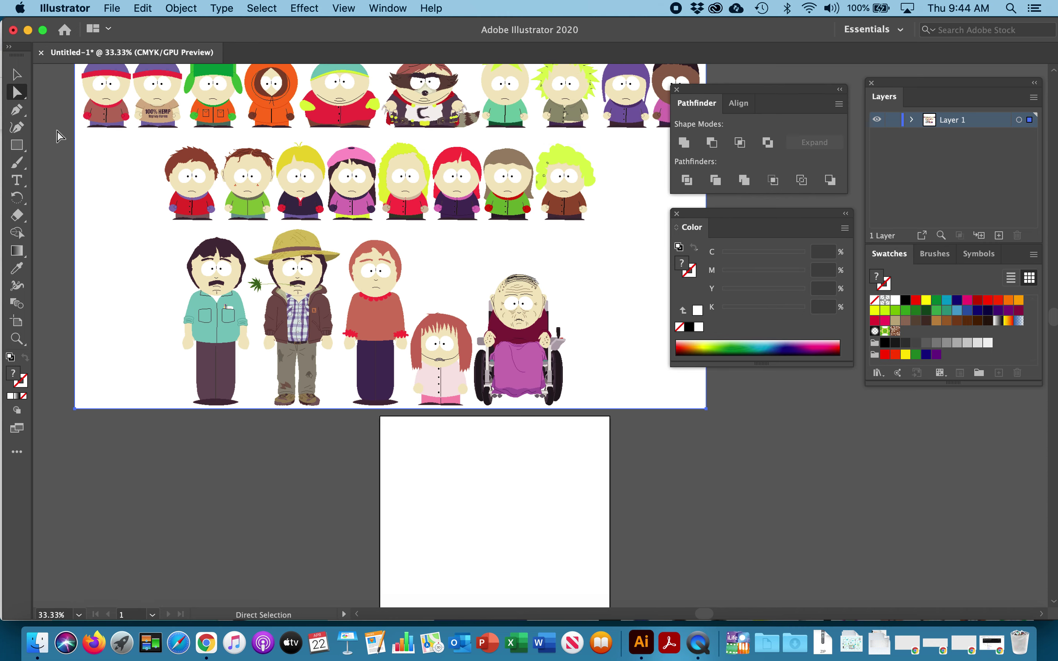
click(17, 74)
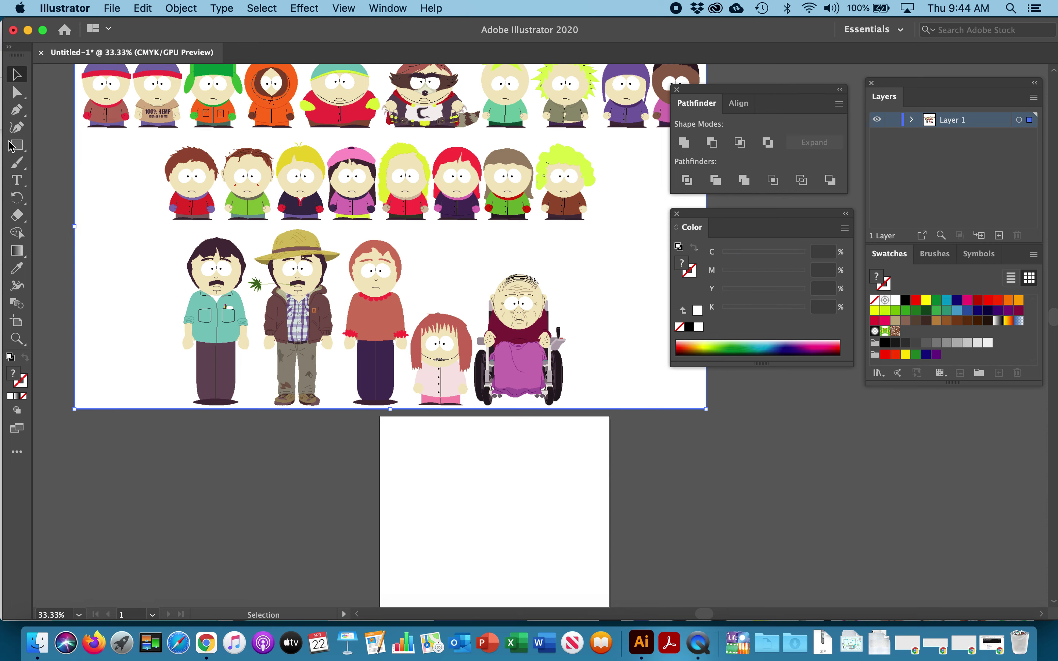
Paste a second copy of the character sheet and position it over the artboard.
key(super+v)
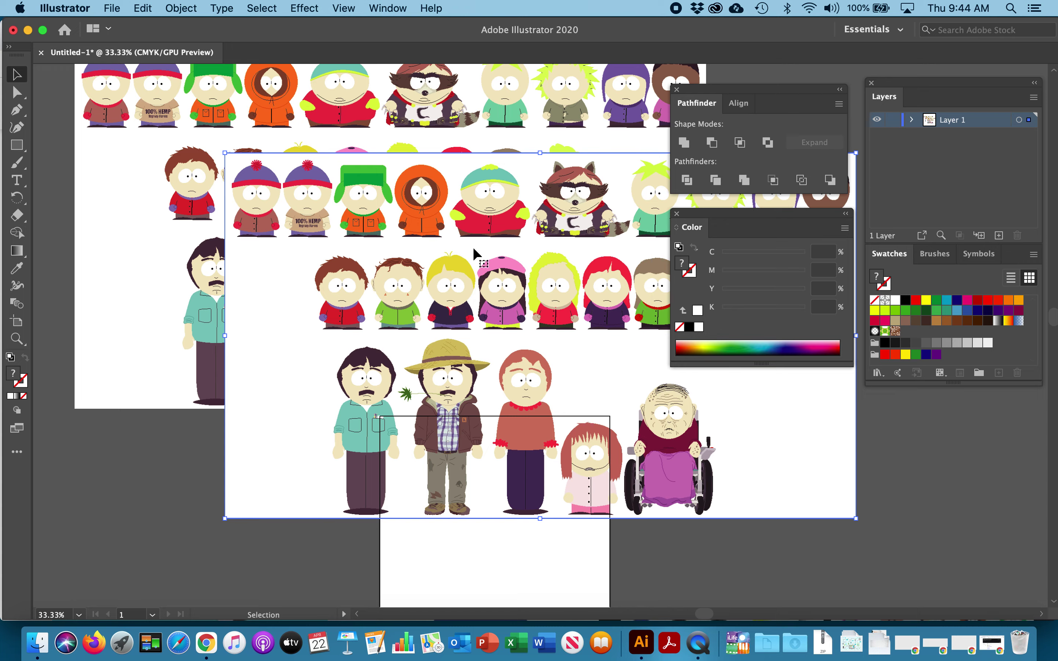
drag(511, 291, 506, 448)
scroll(504, 446, down, 5)
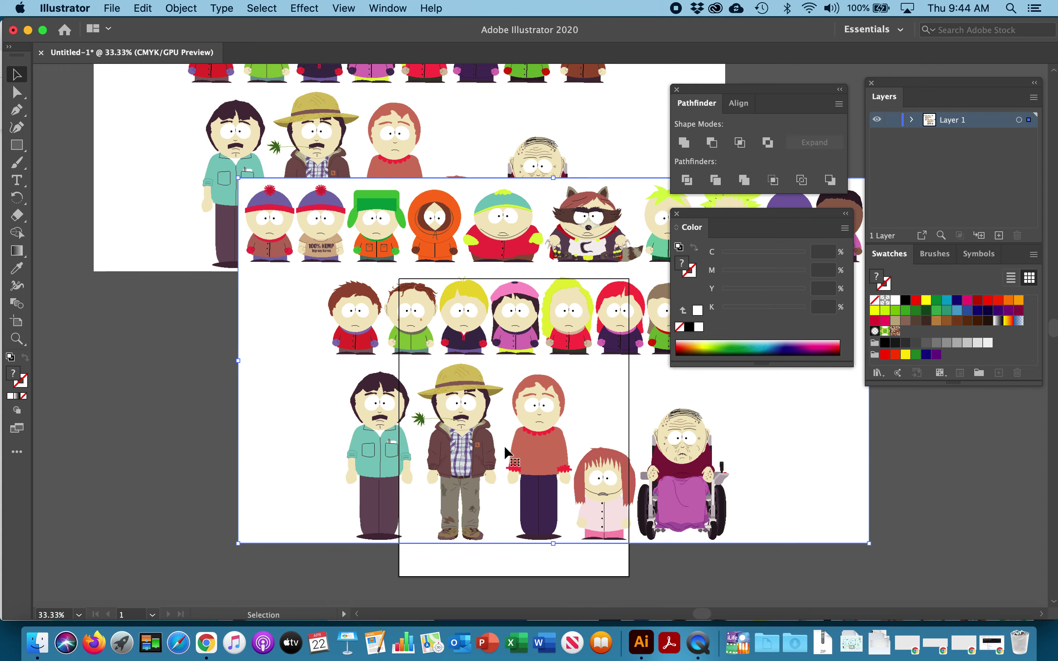
scroll(504, 451, down, 1)
drag(483, 255, 464, 365)
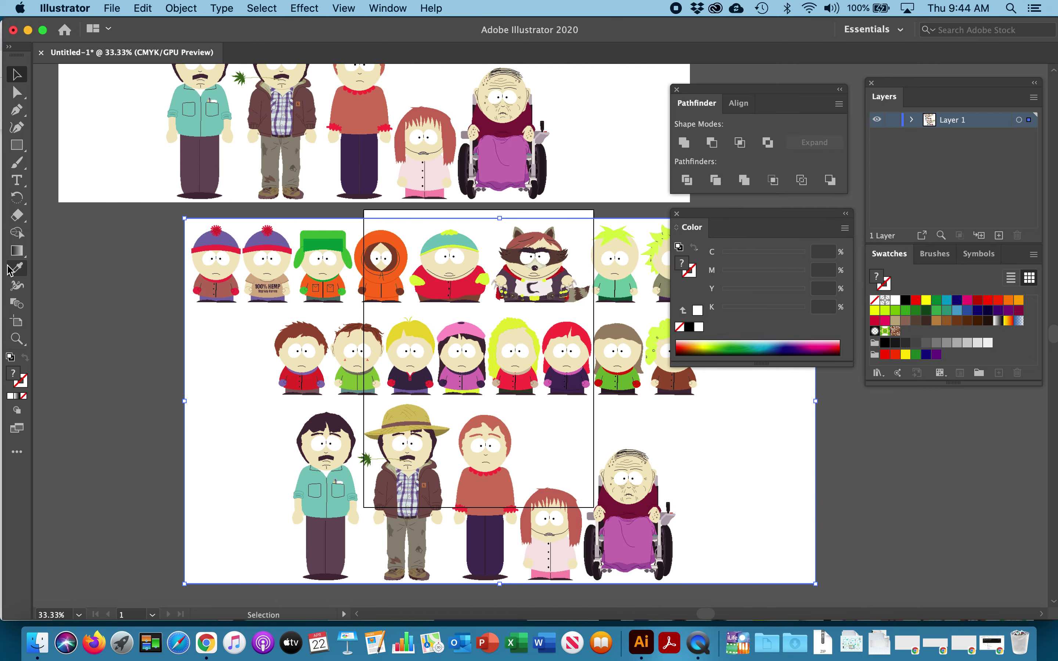
Clip the copy to a rectangle around the pink-hatted girl with Cmd+7, then move it right.
click(17, 145)
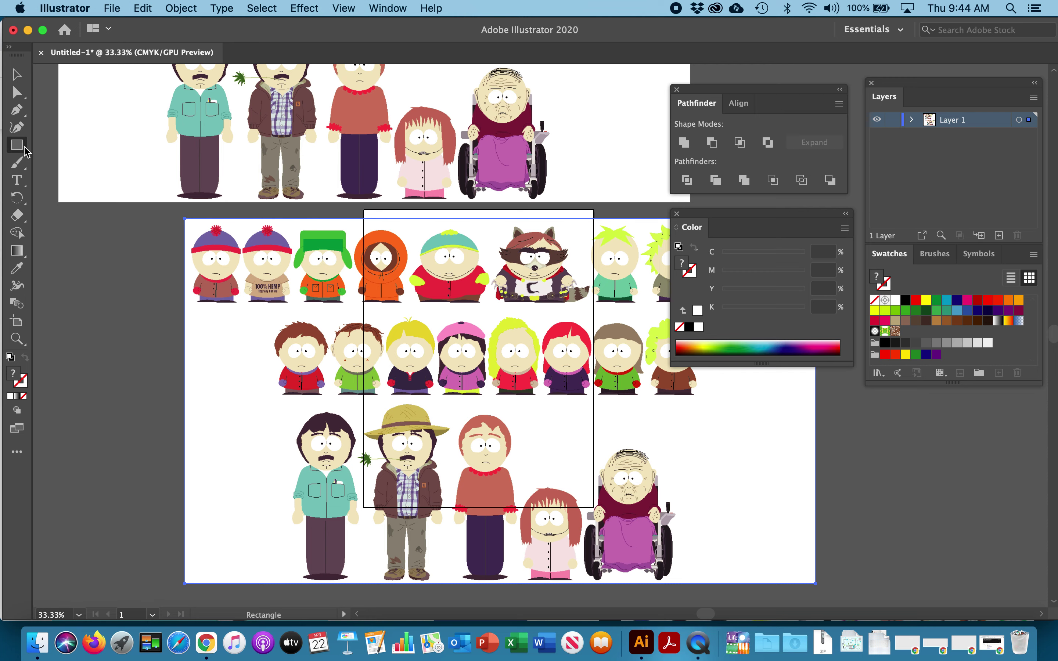
drag(429, 313, 492, 403)
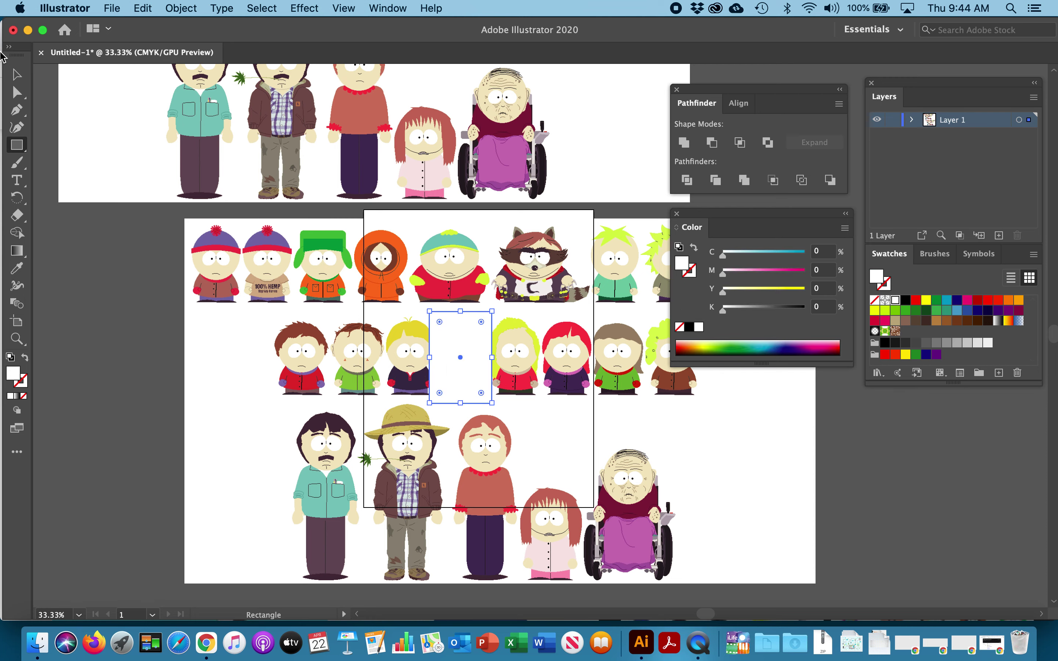
click(17, 78)
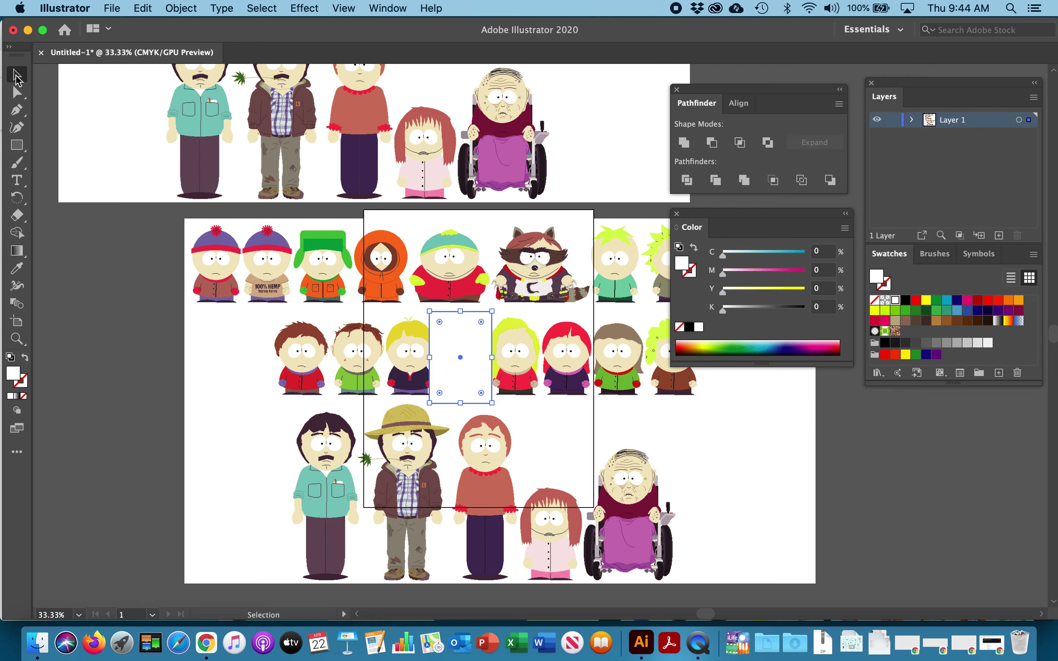
shift+click(285, 398)
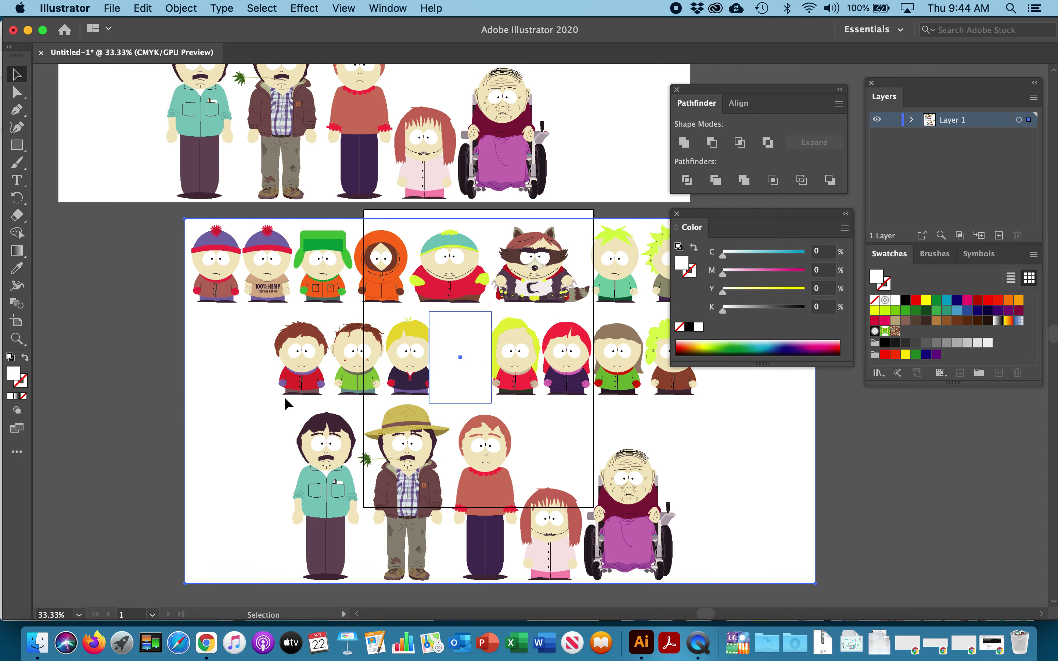
key(super+7)
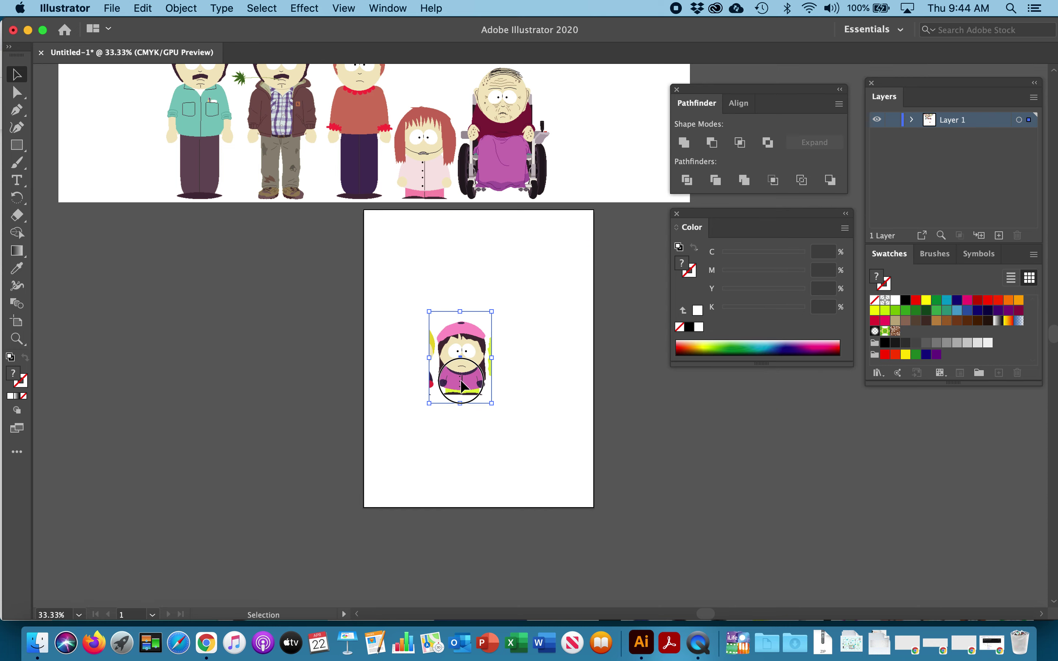
drag(465, 381, 628, 413)
Zoom in, deselect, and move the cropped girl up beside the artboard's upper half.
scroll(628, 413, right, 5)
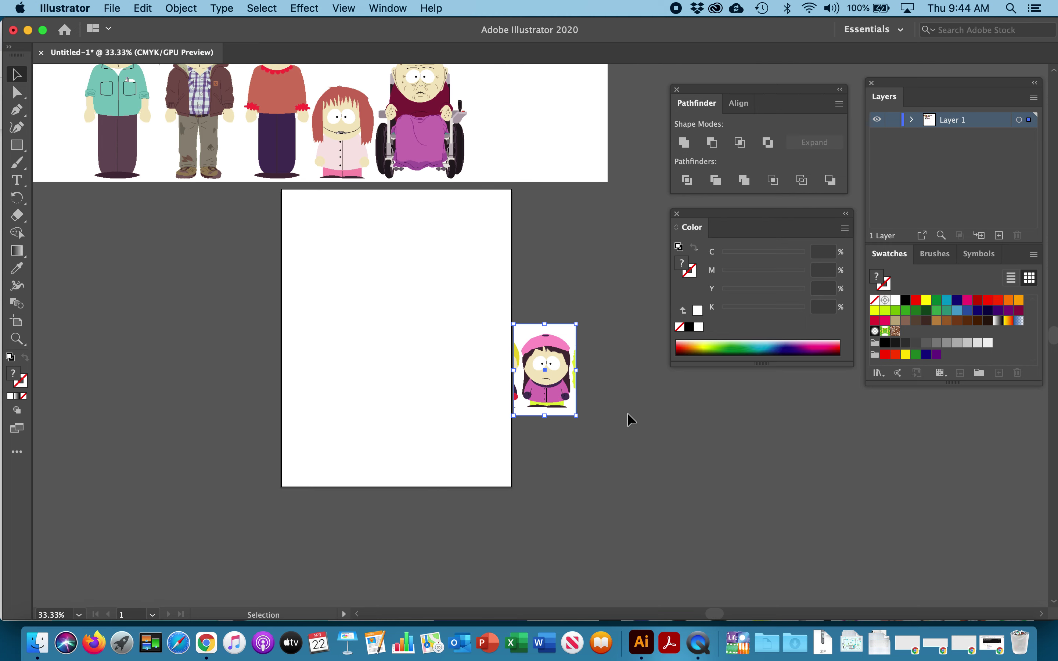
key(super+equal)
click(550, 440)
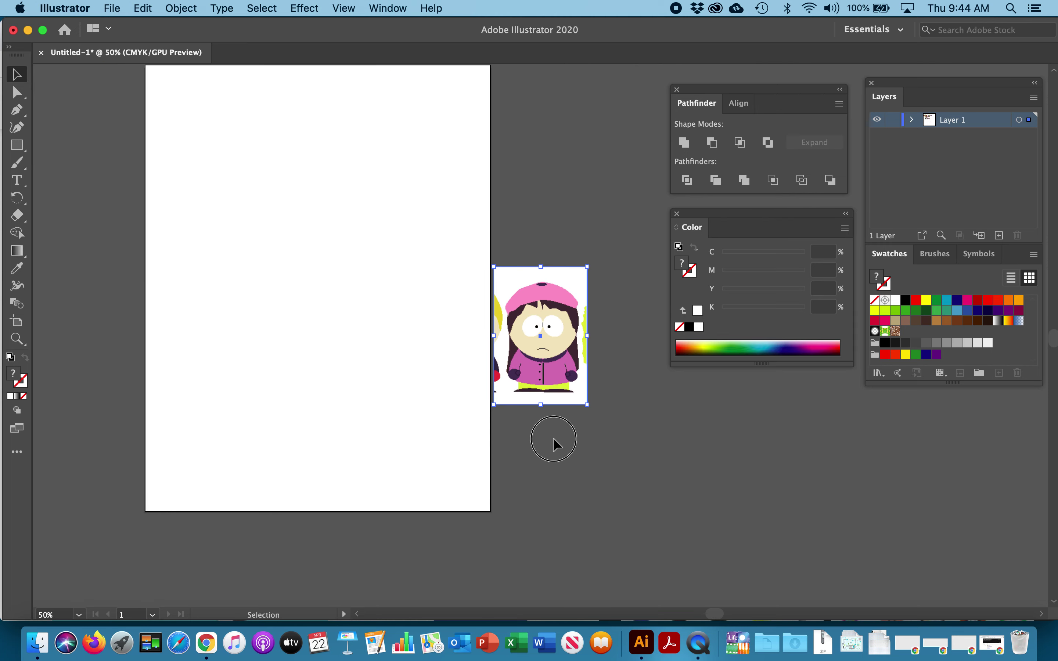
drag(548, 343, 555, 200)
scroll(563, 361, up, 10)
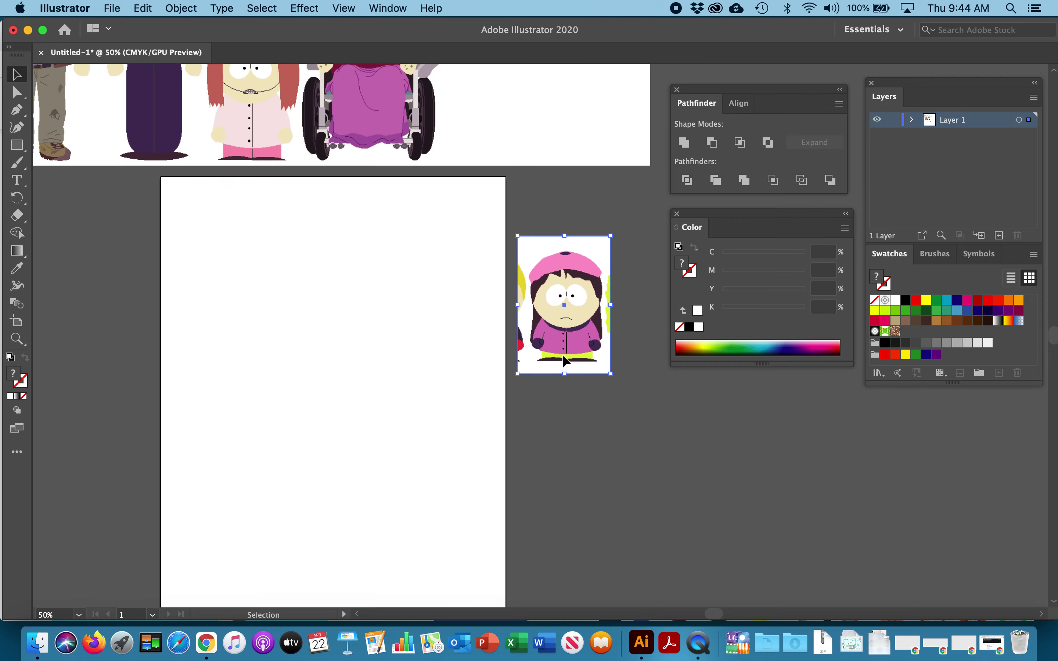
scroll(563, 354, up, 7)
scroll(562, 354, left, 3)
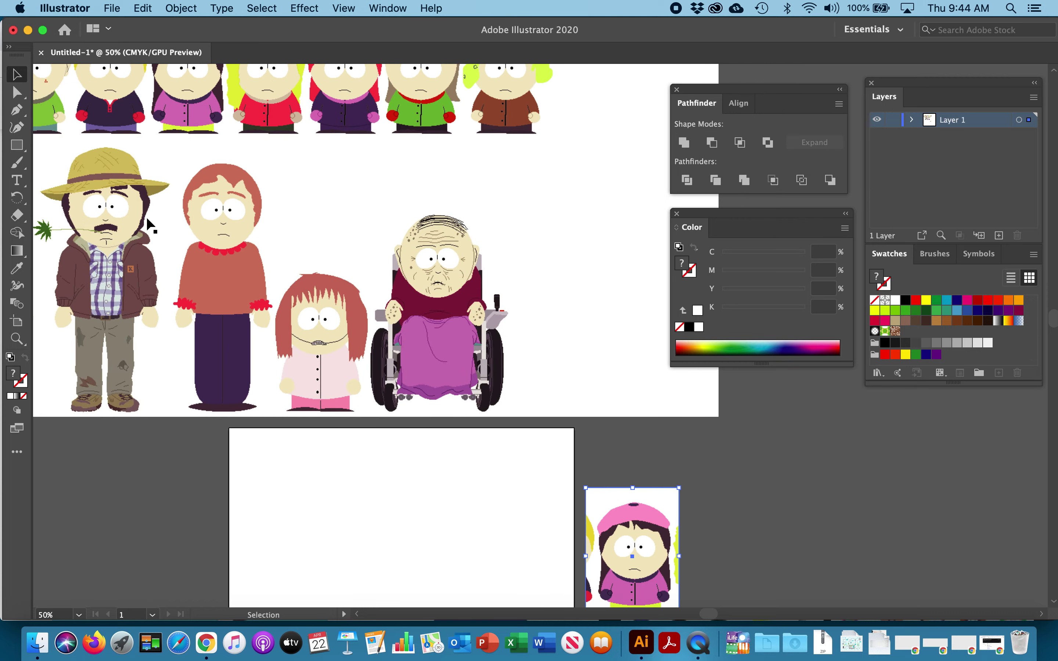
scroll(146, 217, up, 12)
scroll(146, 216, left, 2)
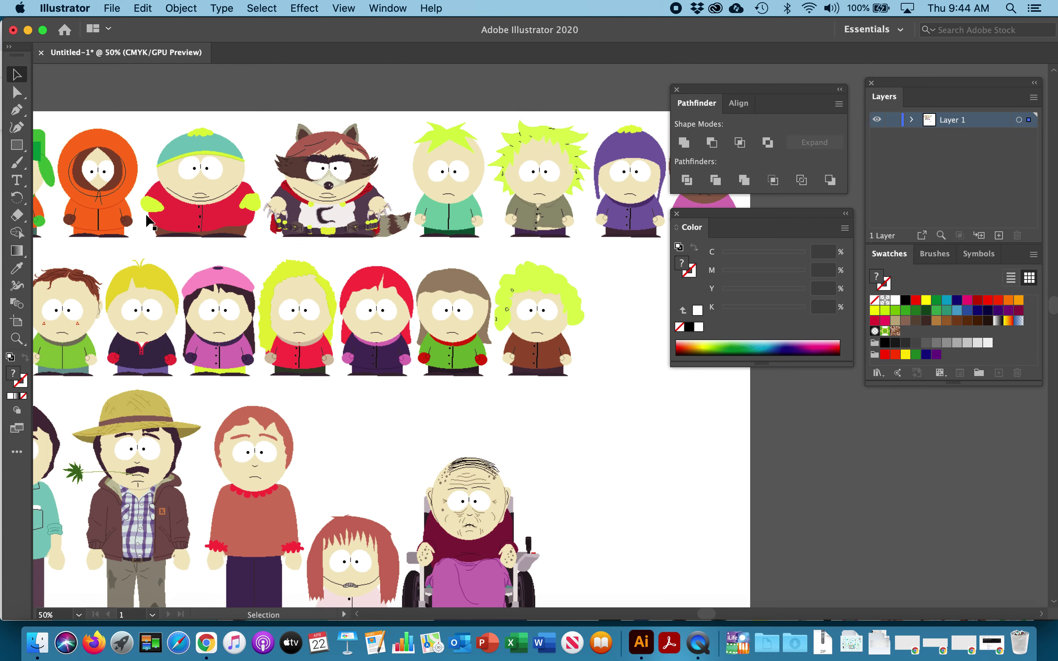
scroll(145, 214, left, 5)
scroll(147, 219, down, 2)
scroll(147, 219, right, 5)
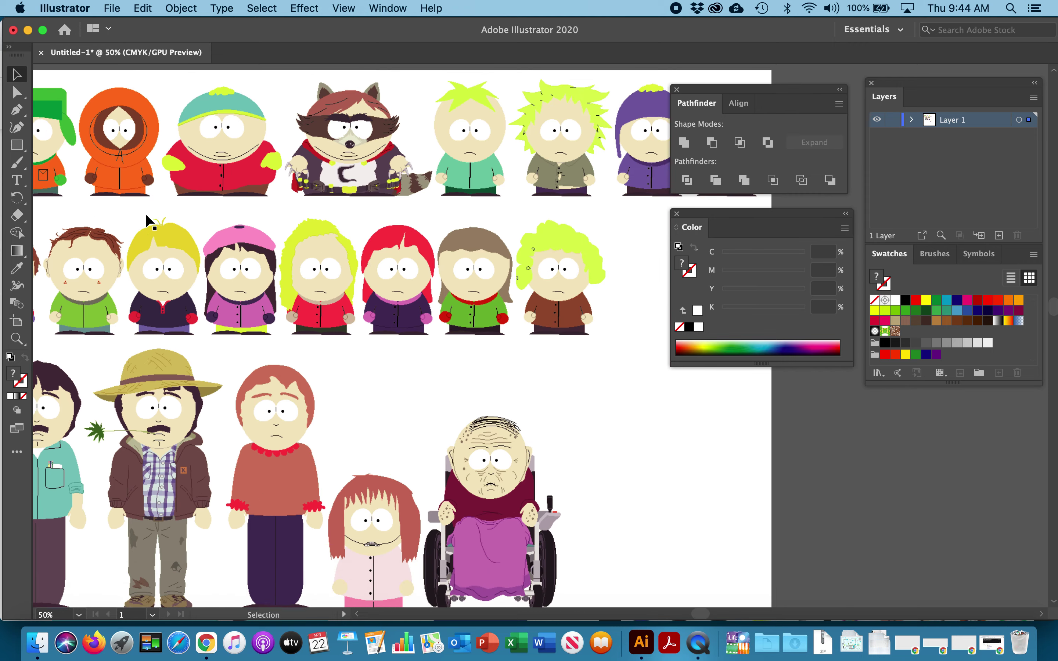
scroll(146, 216, right, 4)
scroll(146, 218, left, 7)
scroll(147, 218, up, 2)
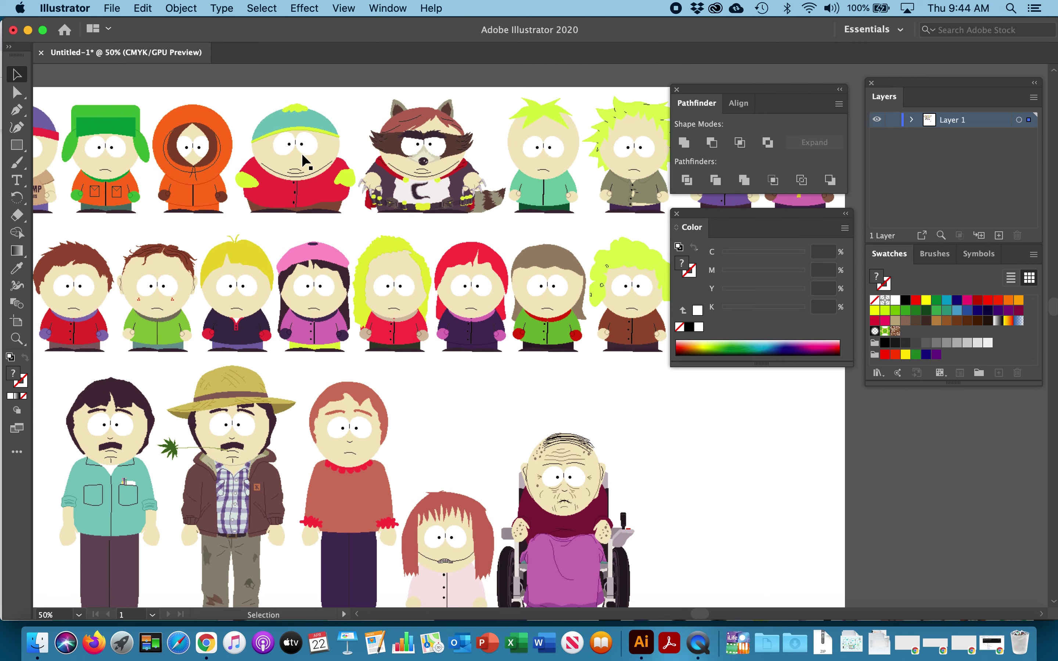
scroll(245, 298, left, 8)
scroll(245, 298, up, 3)
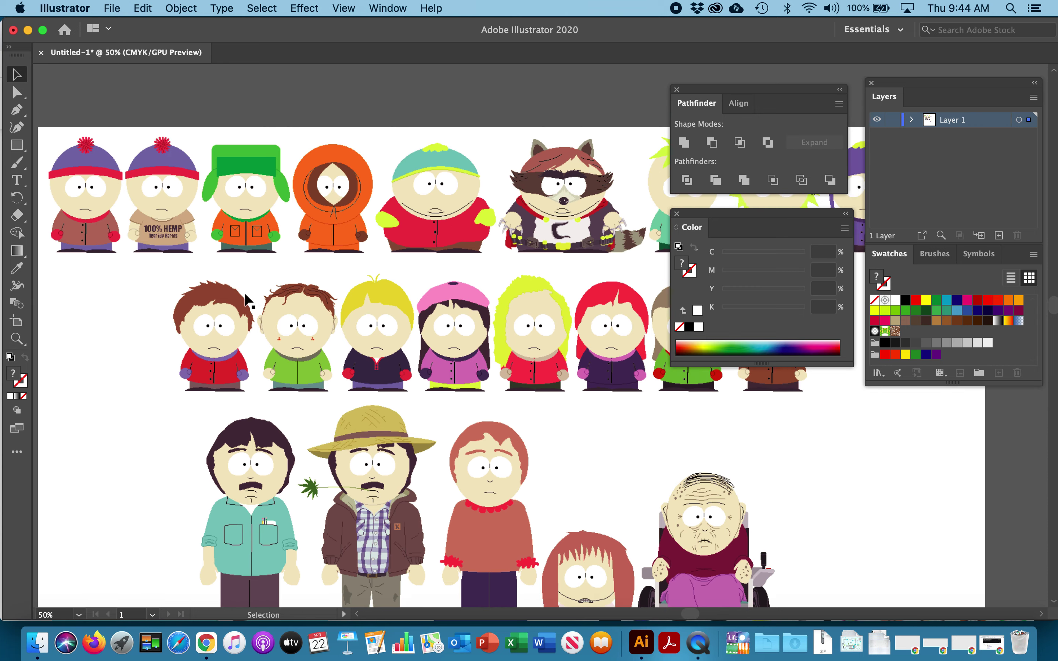
scroll(245, 298, right, 3)
scroll(244, 298, down, 1)
scroll(245, 292, right, 5)
scroll(245, 293, down, 5)
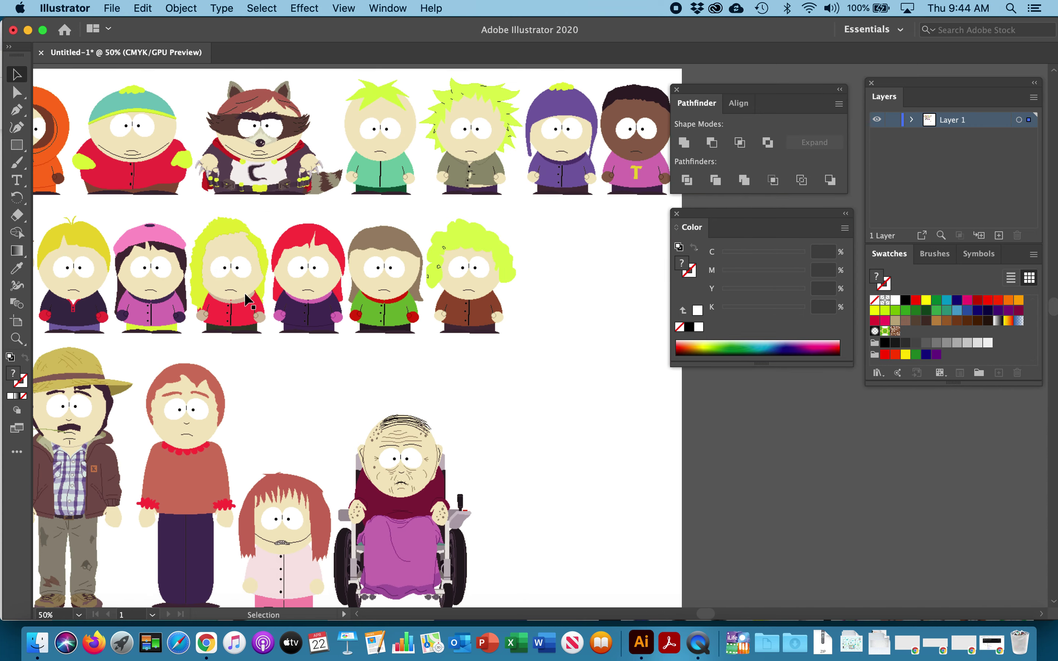
scroll(244, 292, down, 8)
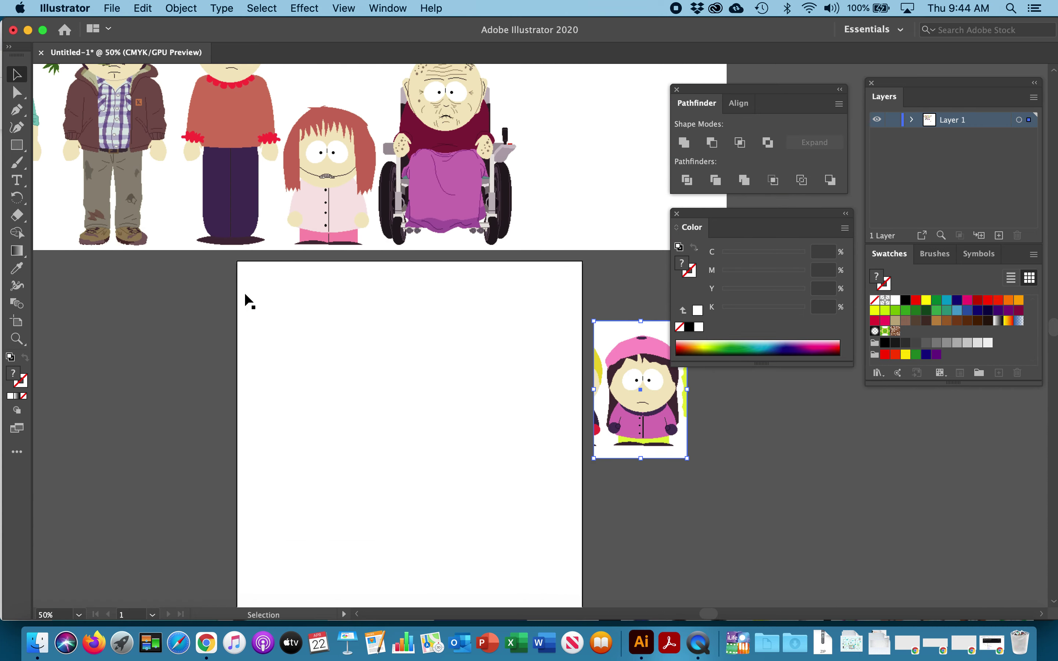
scroll(245, 293, right, 2)
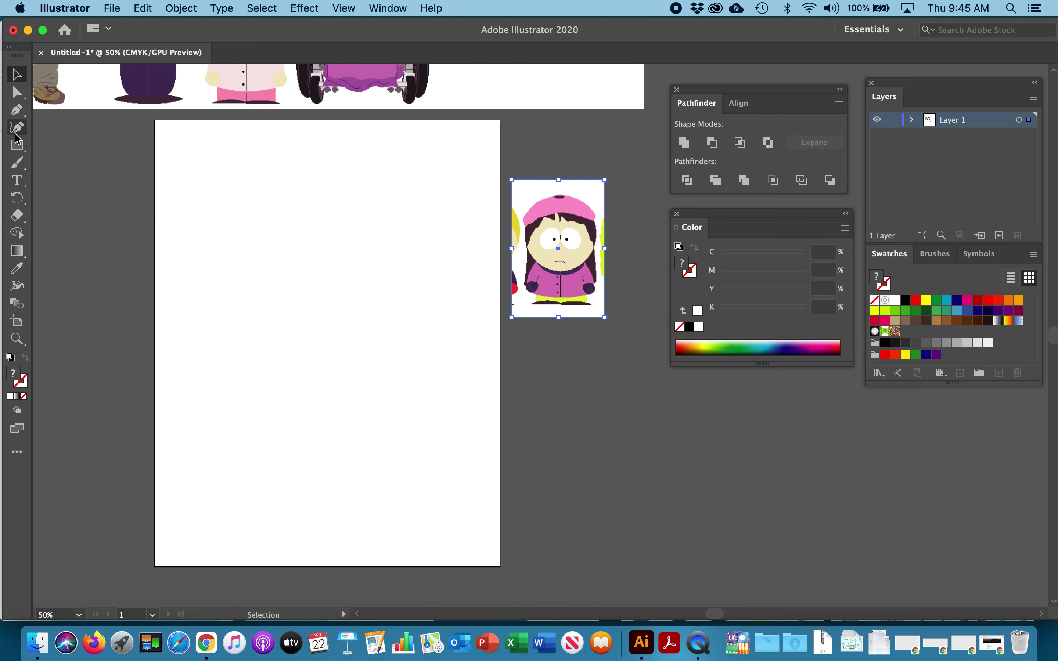
Shift-drag a perfect circle on the artboard with the Ellipse tool for the head.
click(18, 145)
drag(20, 147, 62, 164)
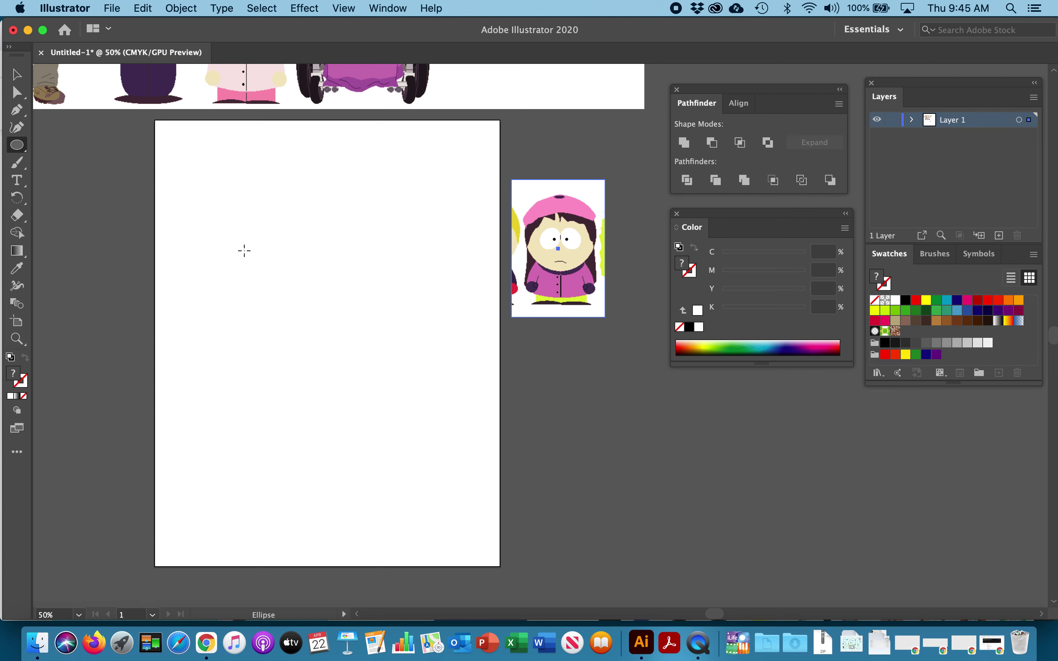
drag(244, 250, 374, 402)
key(shift)
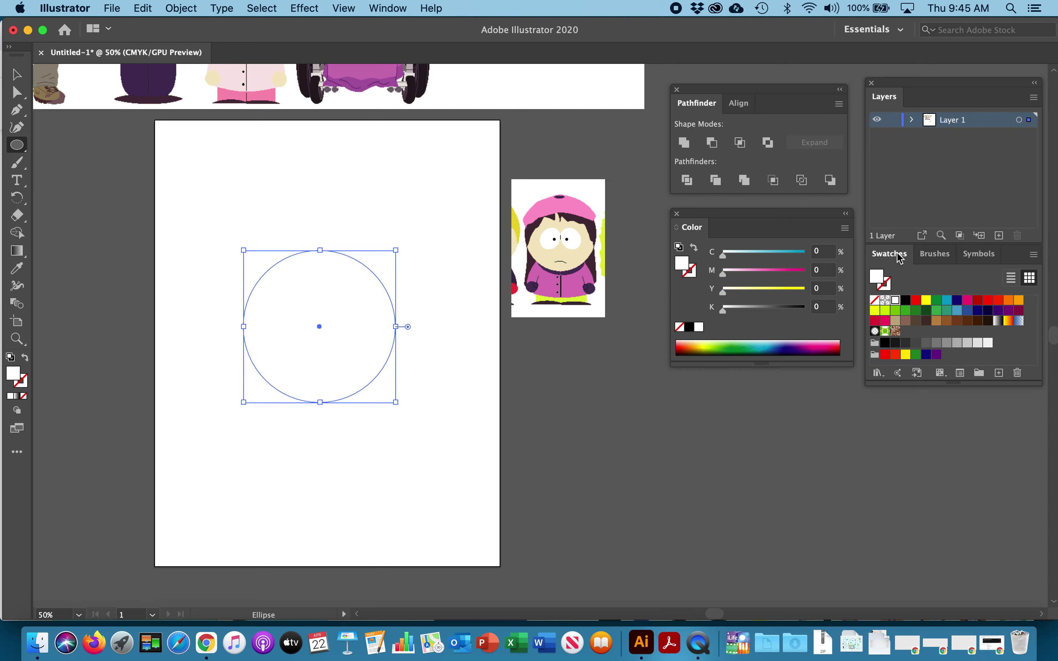
Float the Swatches panel and try tan and brown swatch fills on the circle.
mouse_move(900, 259)
mouse_down()
mouse_move(803, 373)
mouse_move(656, 385)
mouse_move(589, 372)
mouse_up()
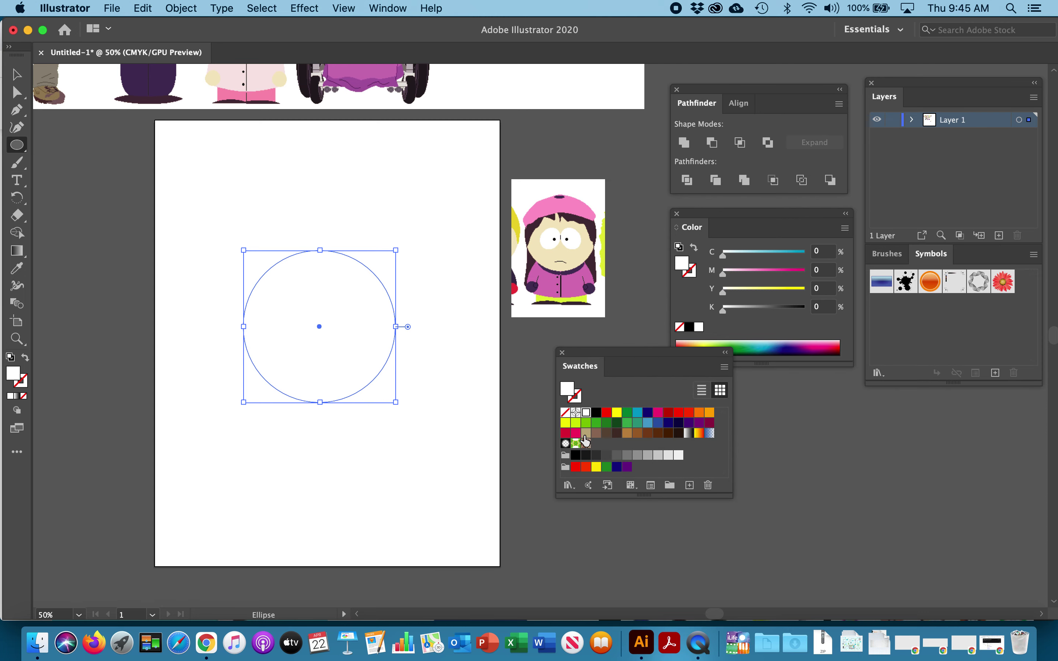
click(586, 434)
click(596, 434)
click(606, 433)
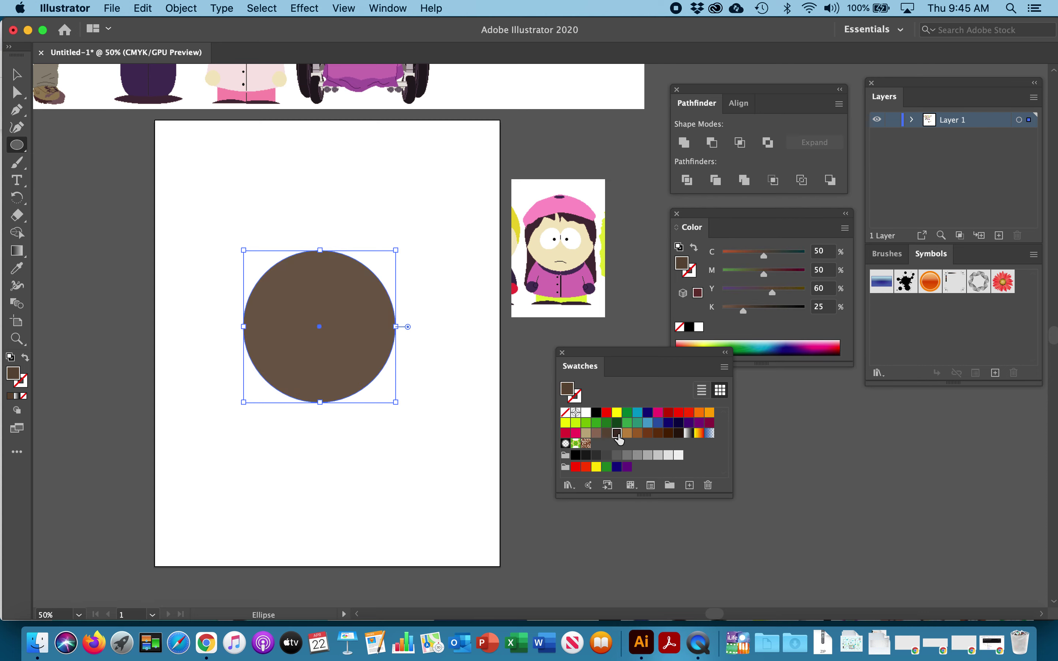
click(617, 433)
Fill the circle with a deep brown, then adjust it to K 14 and Y 63.
click(637, 434)
click(647, 435)
click(658, 435)
click(667, 435)
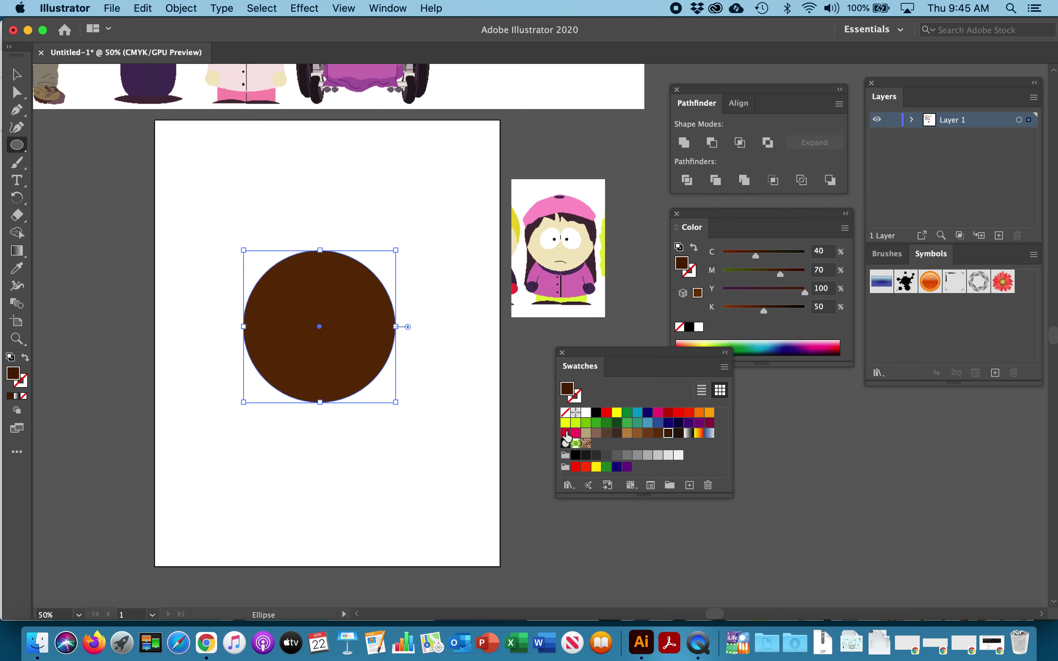
drag(764, 311, 734, 312)
drag(805, 292, 783, 275)
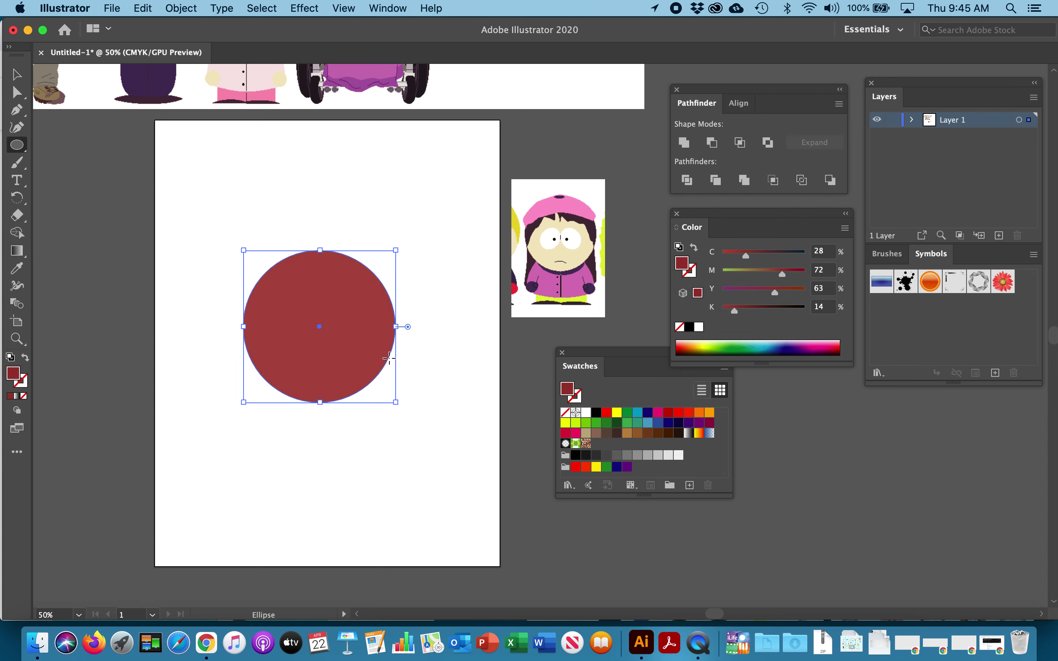
Eyedropper the reference face's beige (C3.53 M14.12 Y24.31 K0.39) onto the head, then deselect.
click(18, 271)
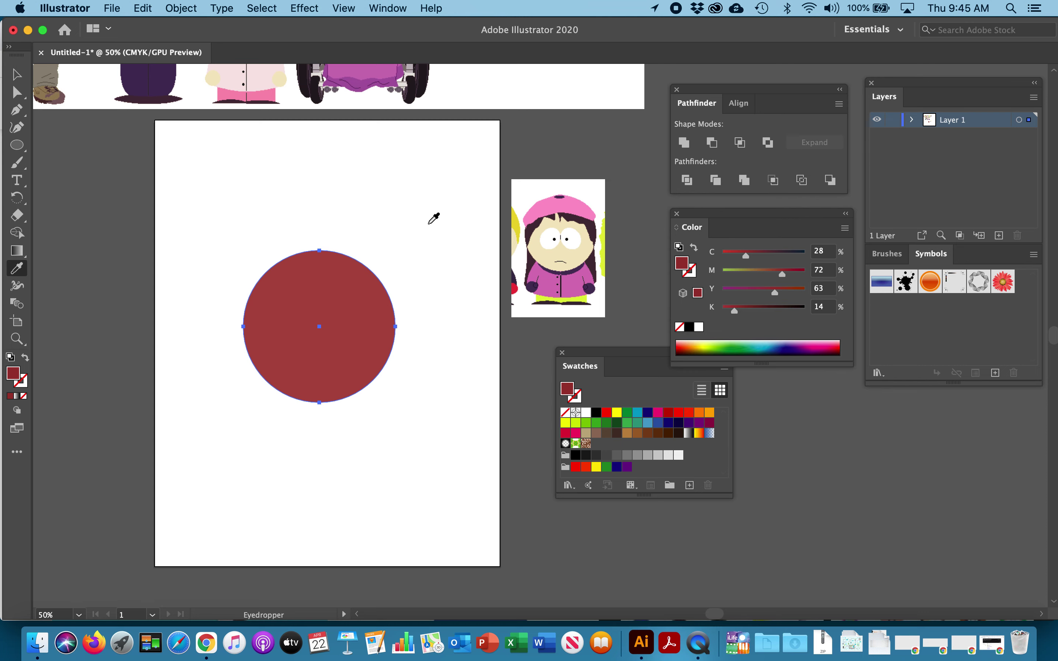
click(543, 255)
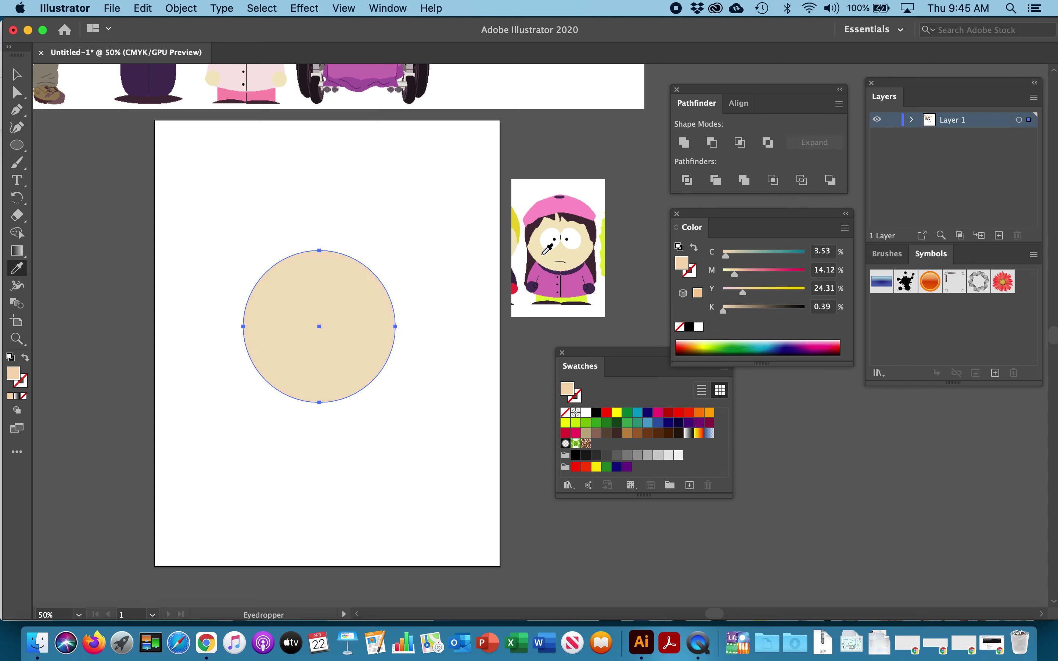
click(548, 287)
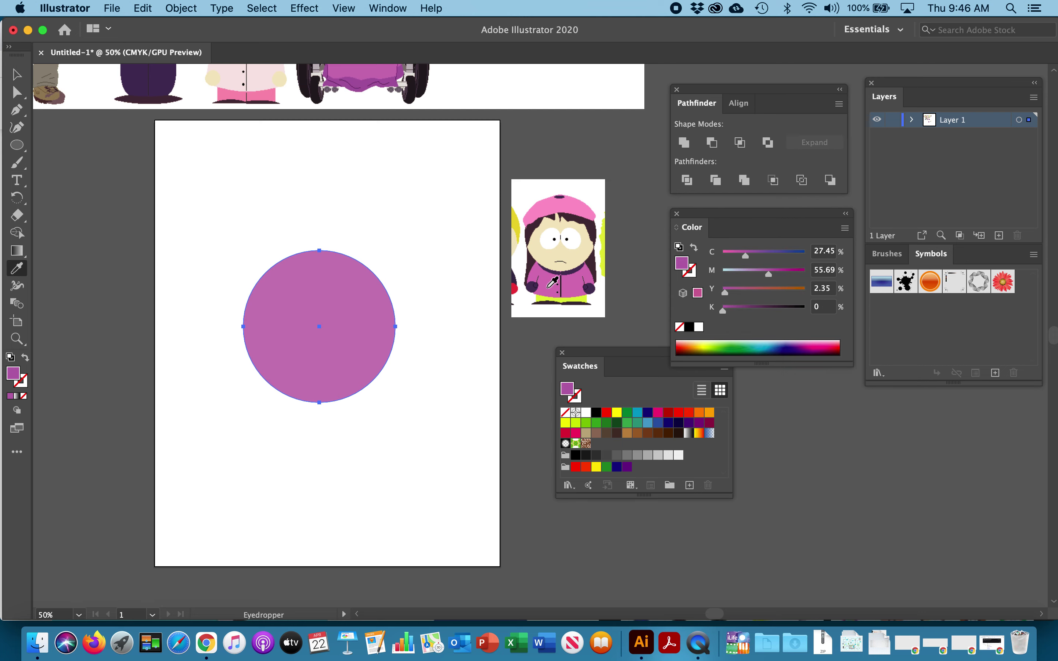
click(543, 207)
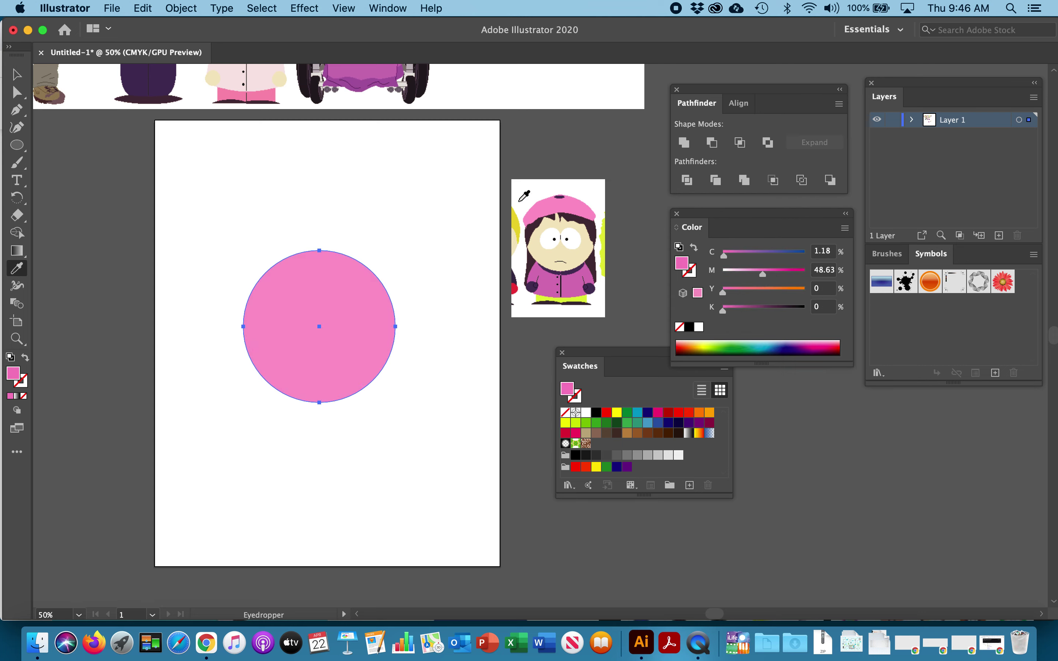
click(513, 289)
click(515, 288)
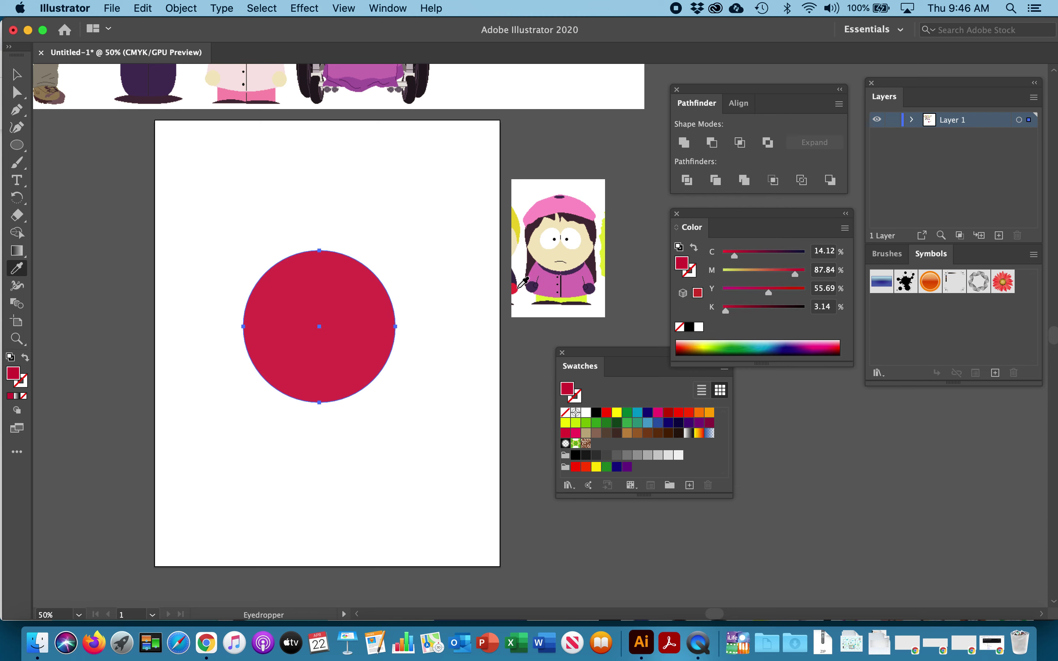
click(543, 298)
click(547, 283)
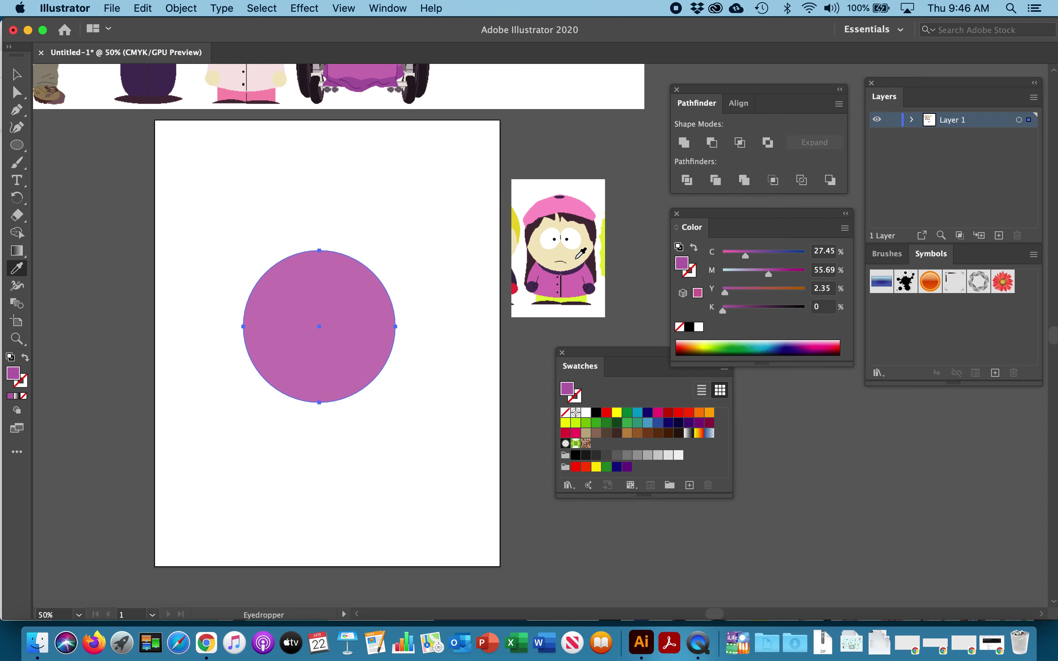
click(578, 258)
click(17, 75)
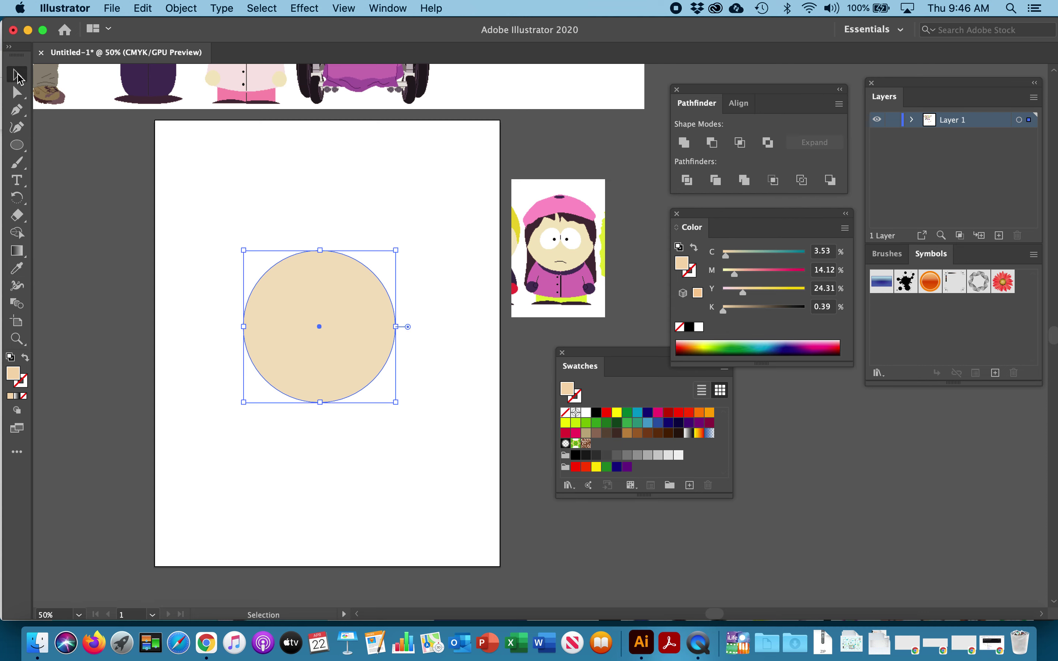
click(331, 189)
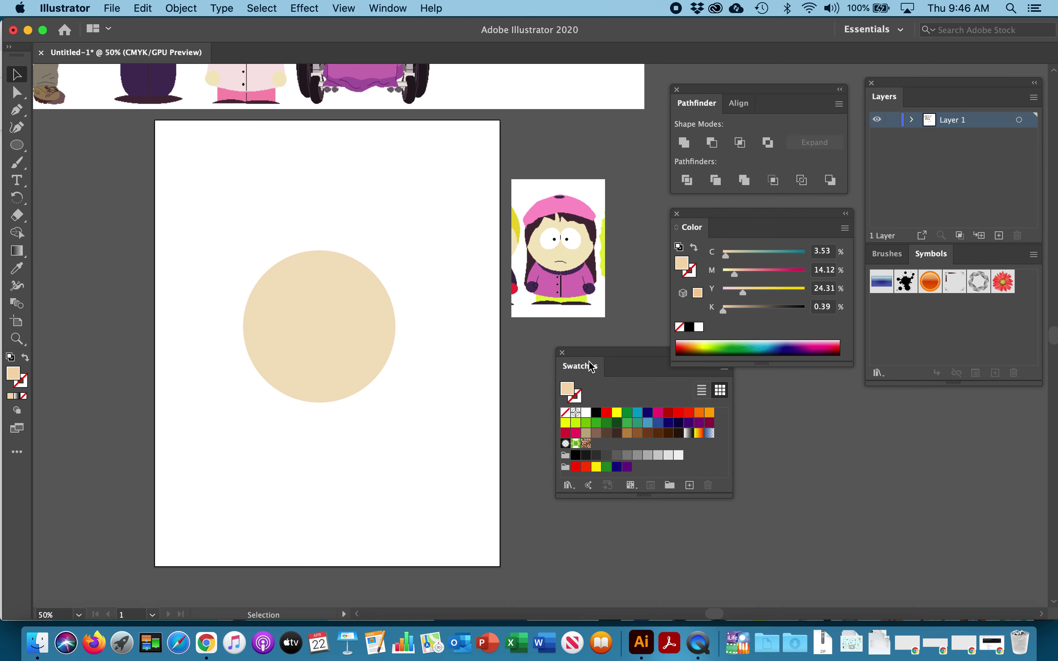
Move the Swatches panel aside, zoom to 100% and back to 66.67% around the head.
drag(593, 359, 710, 415)
key(super+equal)
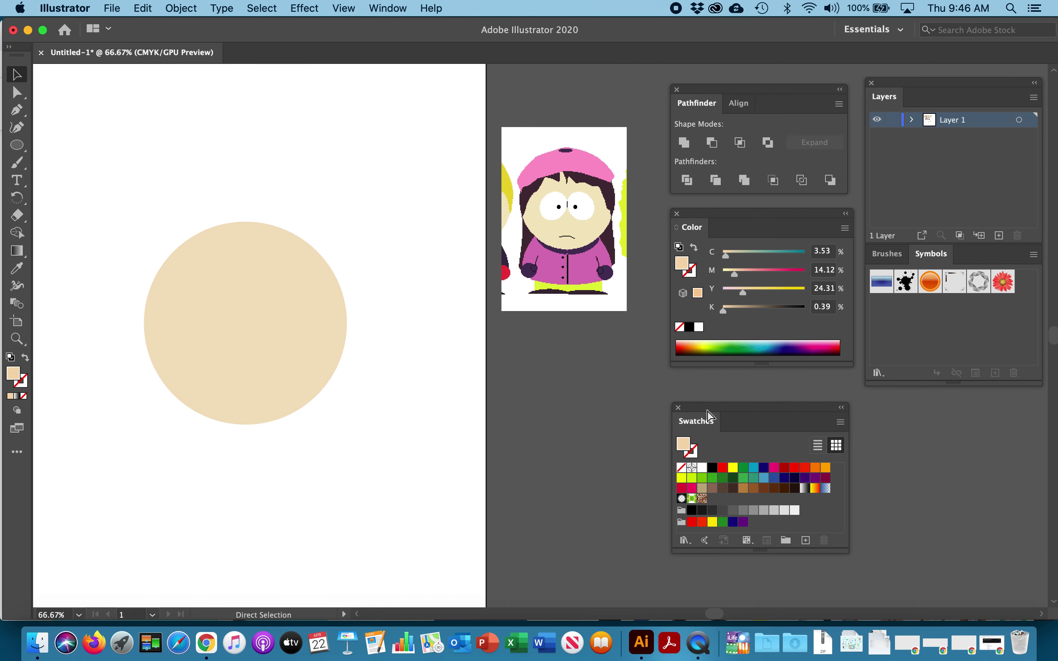
key(super+equal)
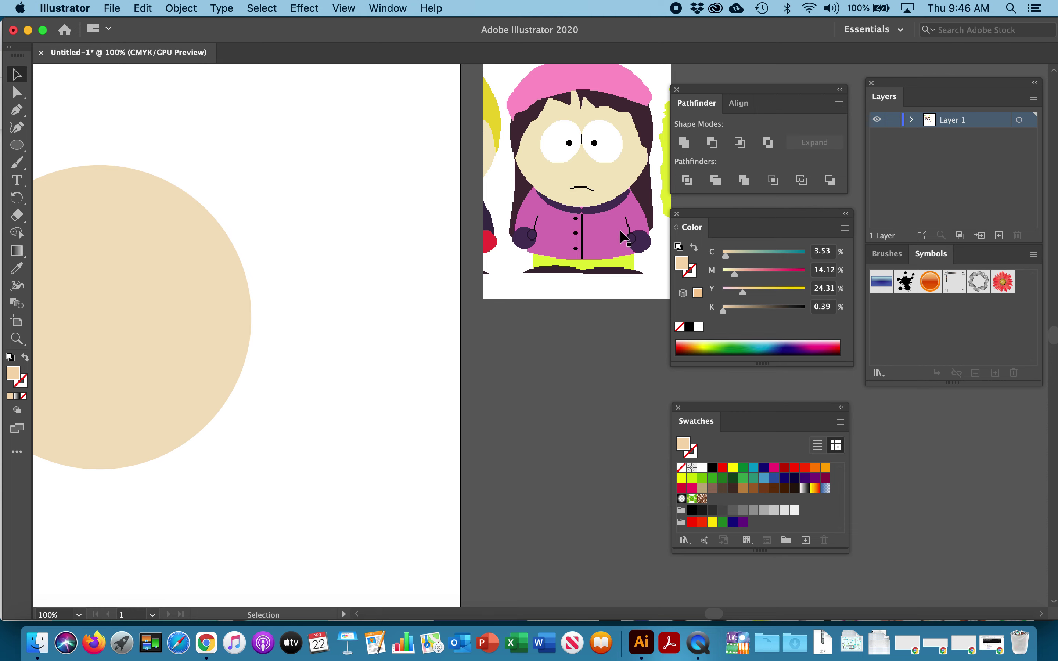
scroll(620, 230, up, 5)
scroll(620, 231, right, 3)
scroll(621, 230, down, 1)
scroll(620, 230, right, 2)
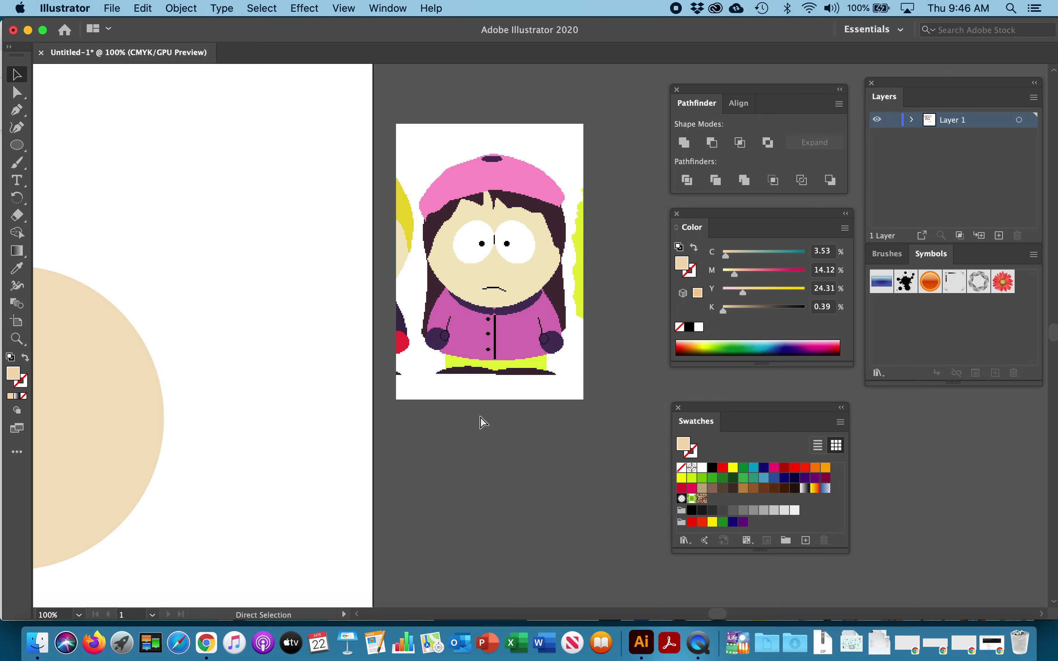
key(super+minus)
scroll(481, 416, down, 1)
scroll(481, 416, left, 2)
scroll(483, 416, down, 3)
scroll(483, 417, left, 1)
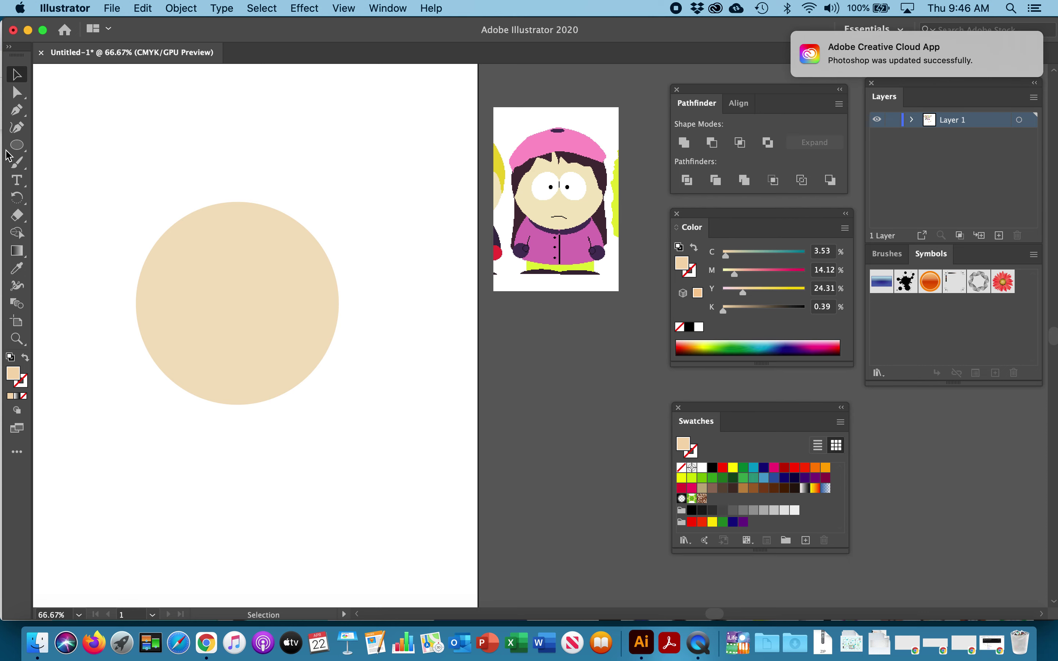
Draw a small upright oval to the right of the head with the Ellipse tool.
click(16, 145)
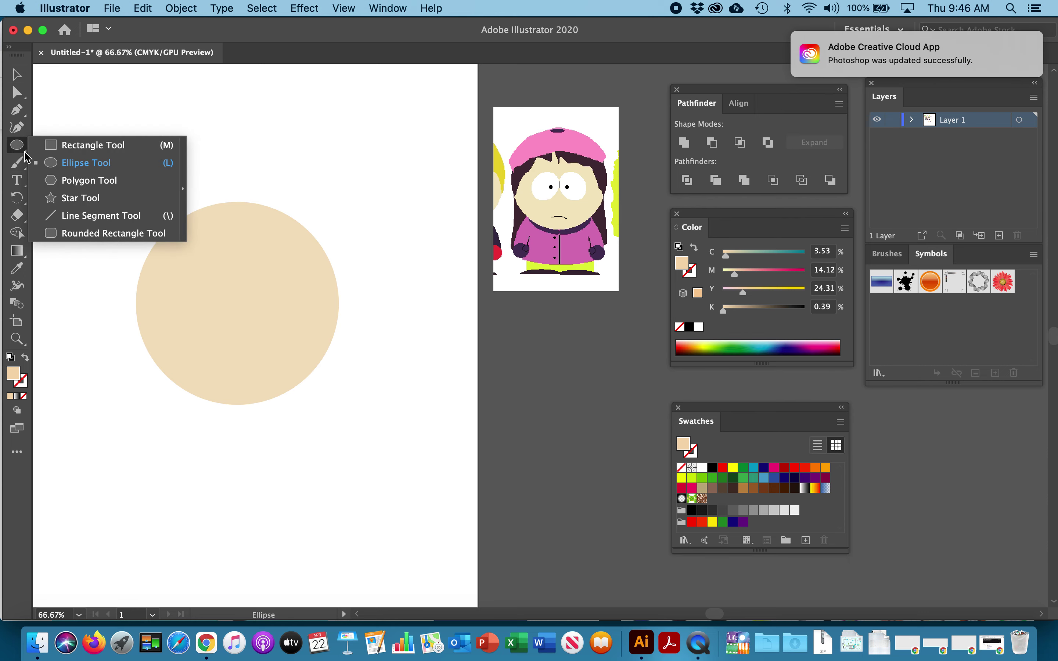
click(55, 163)
drag(376, 250, 427, 318)
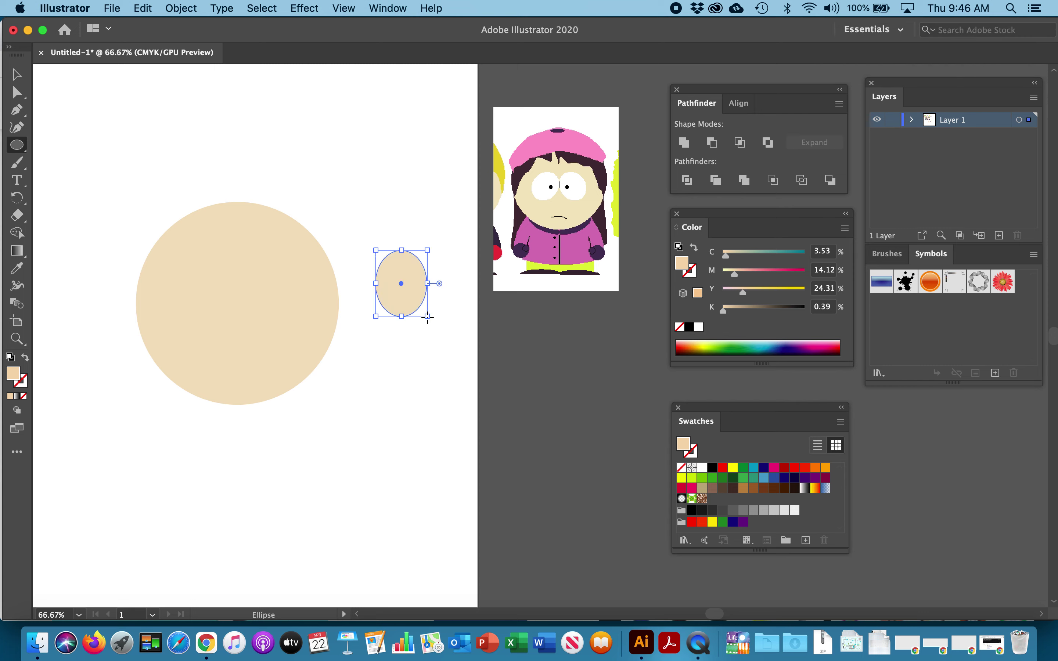
Give the small oval a white fill and, after trying several outline colours, no stroke.
click(695, 454)
click(684, 444)
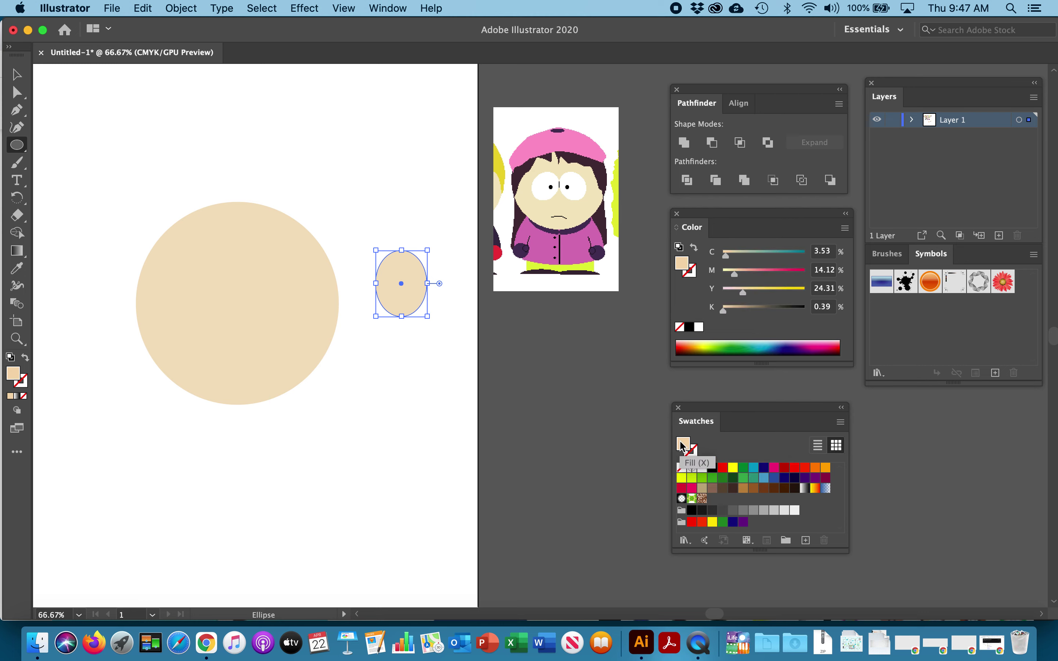
click(695, 454)
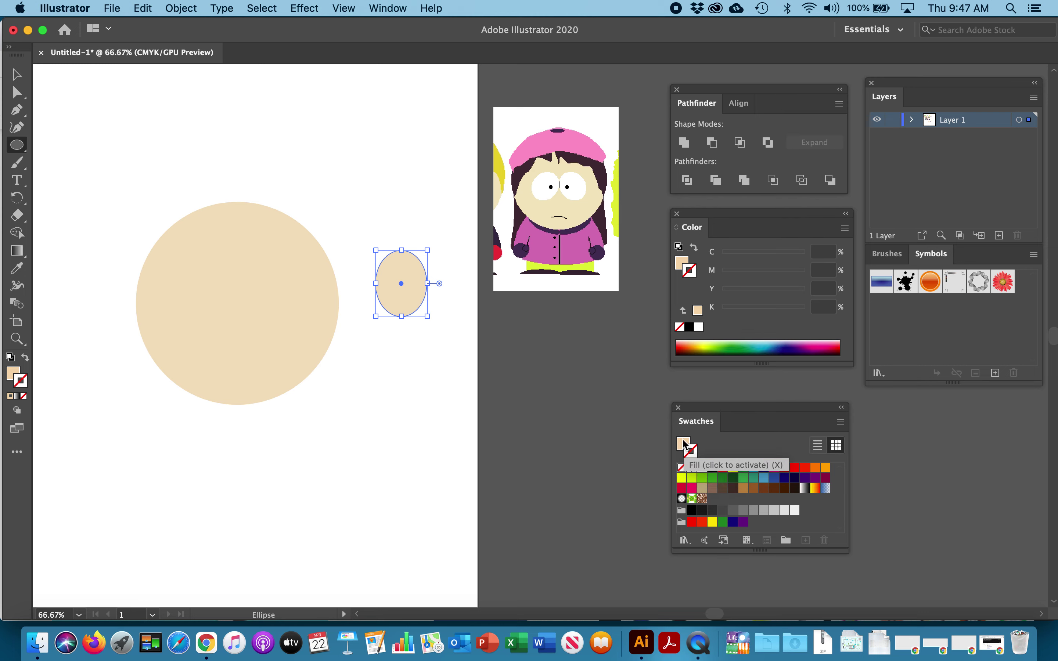
click(683, 444)
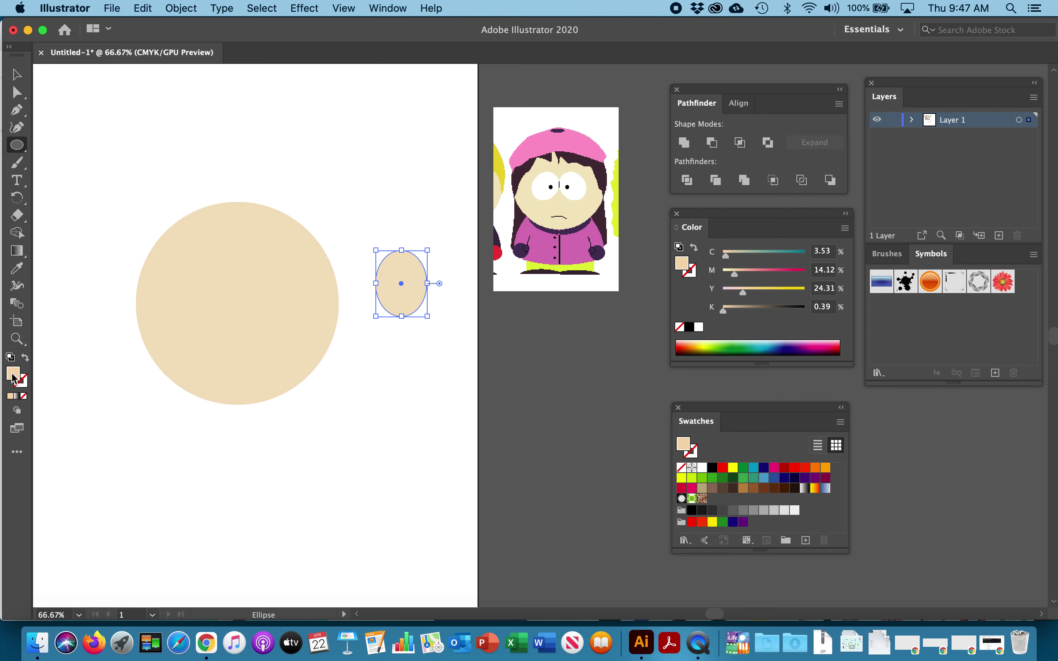
click(702, 469)
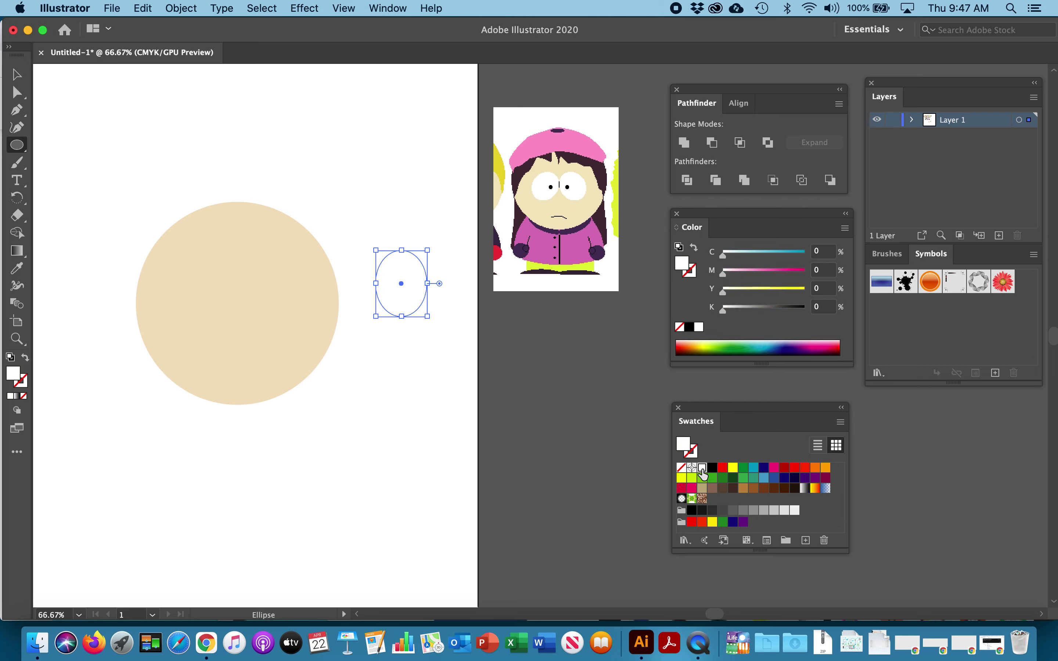
click(692, 455)
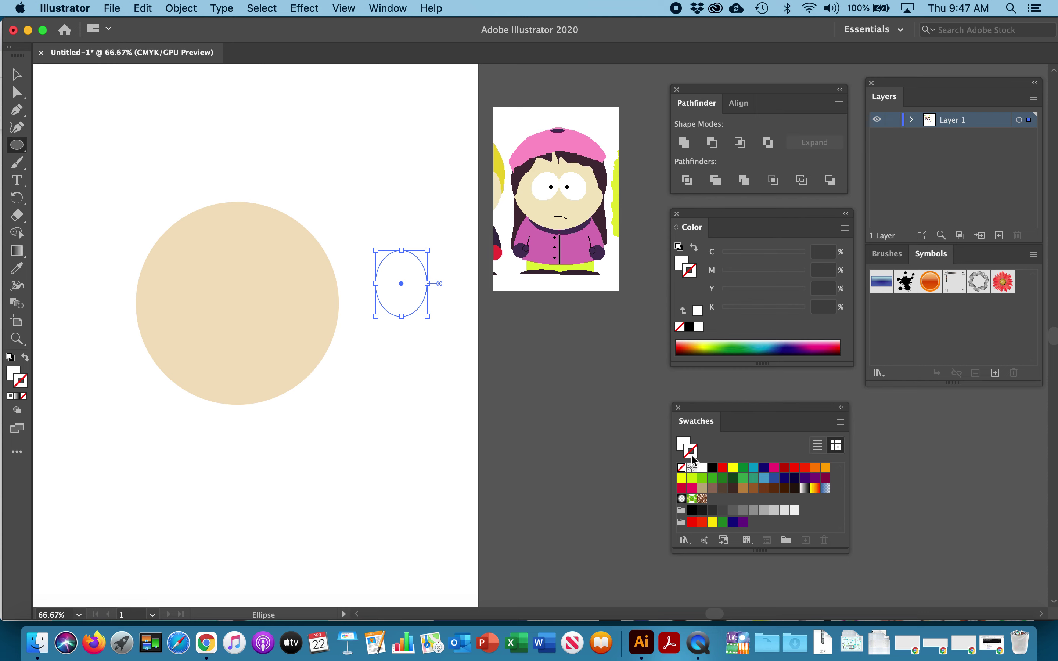
click(713, 468)
click(723, 468)
click(744, 468)
click(733, 489)
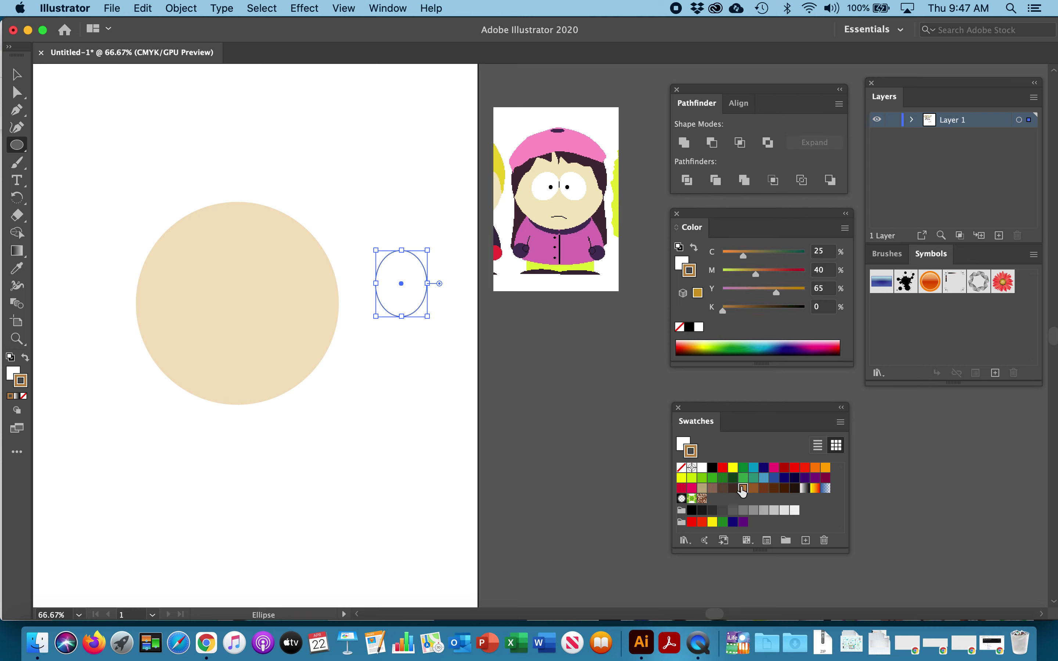
click(764, 489)
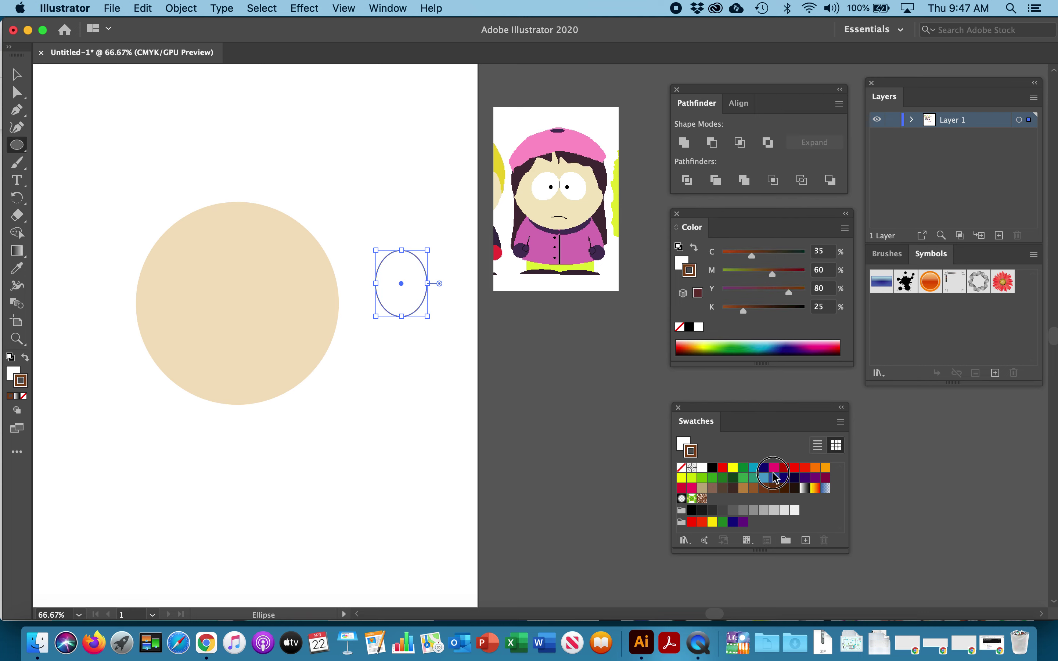
click(682, 472)
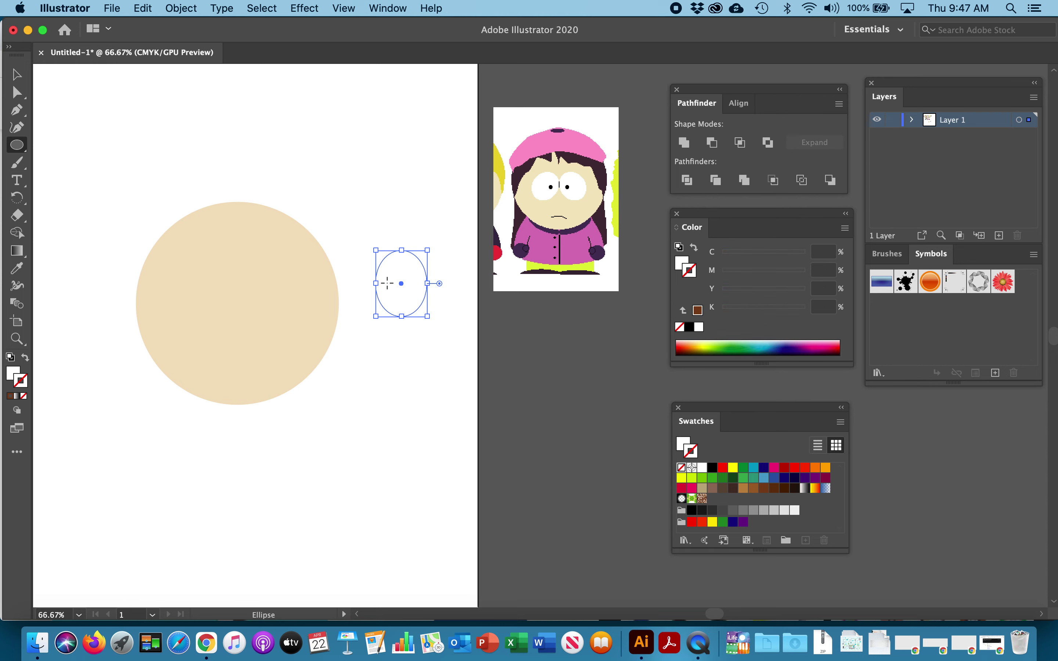
Move the white oval into the centre of the beige head.
click(17, 74)
drag(393, 307, 265, 315)
scroll(439, 459, left, 5)
scroll(439, 459, up, 1)
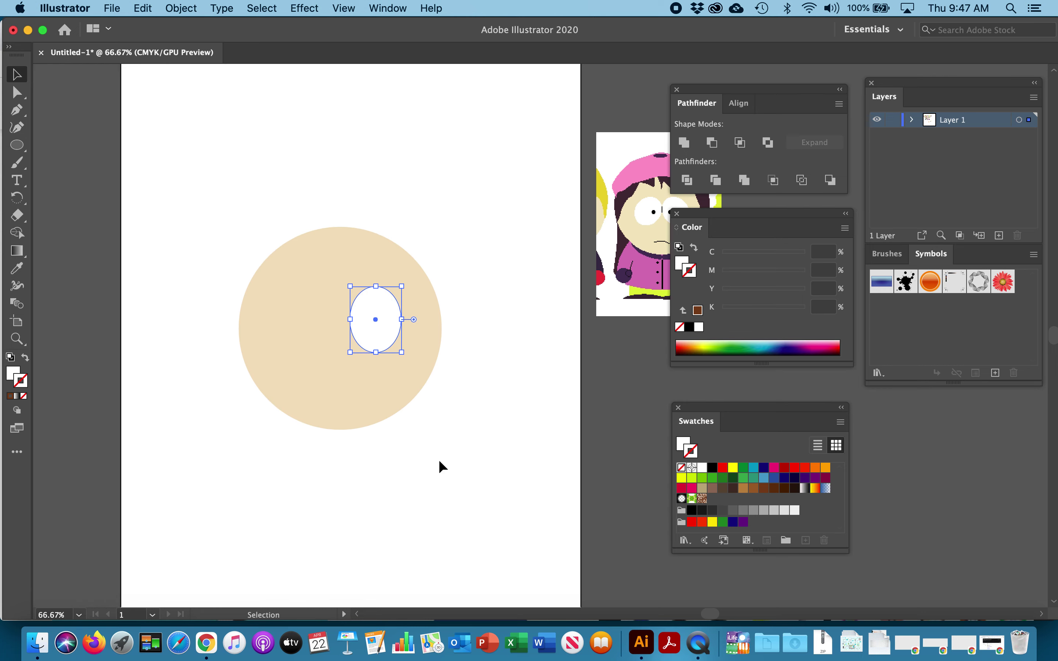
Move the reference image beside the head and reselect the white eye oval.
click(454, 405)
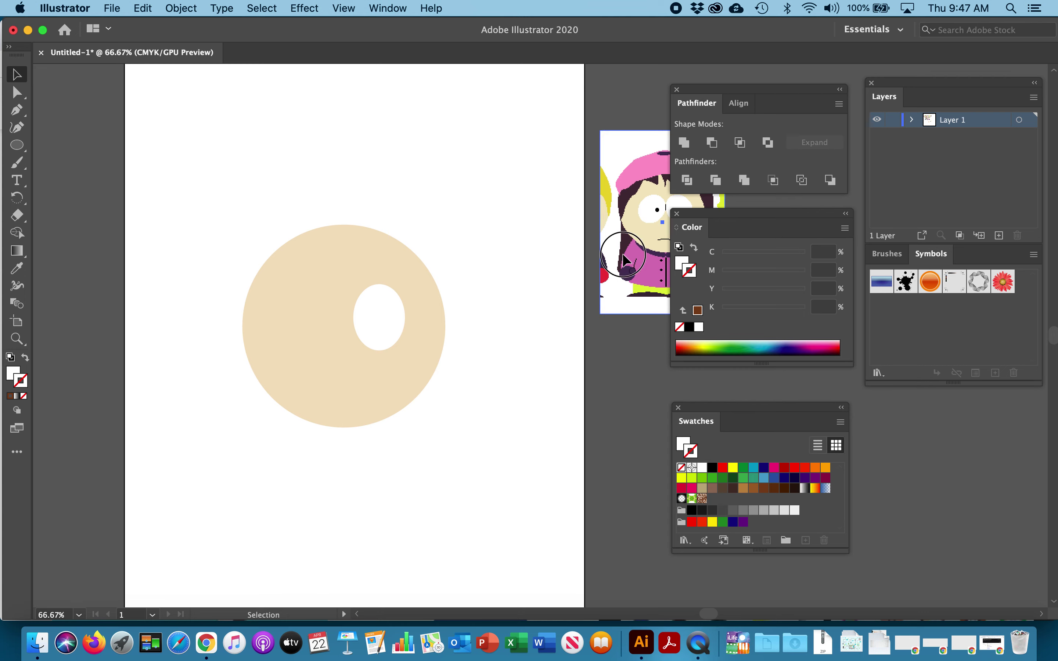
drag(623, 254, 501, 366)
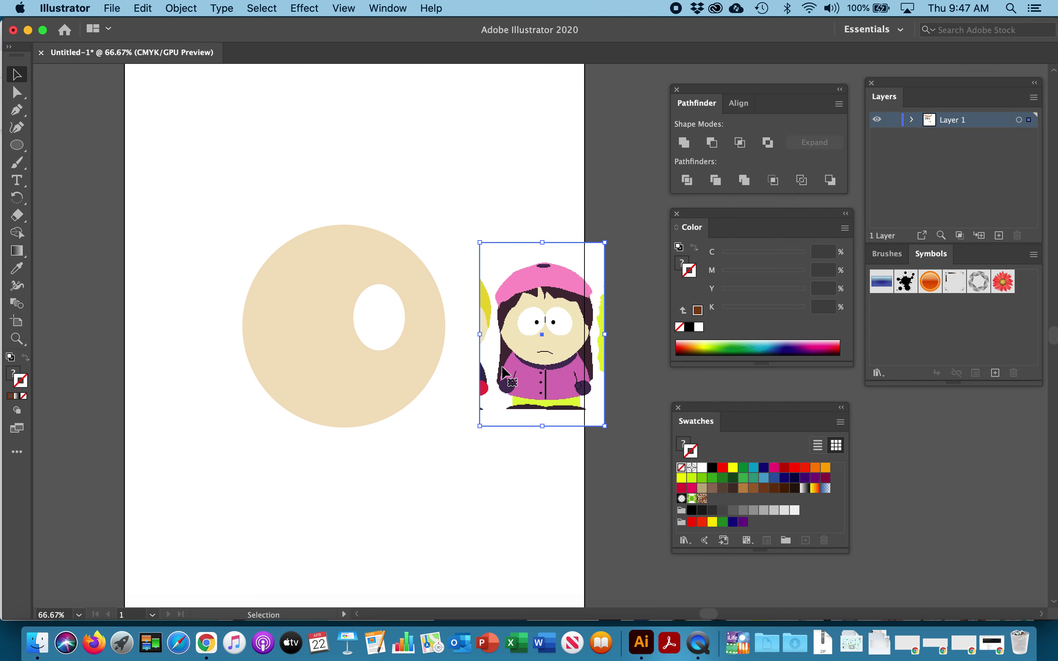
click(375, 317)
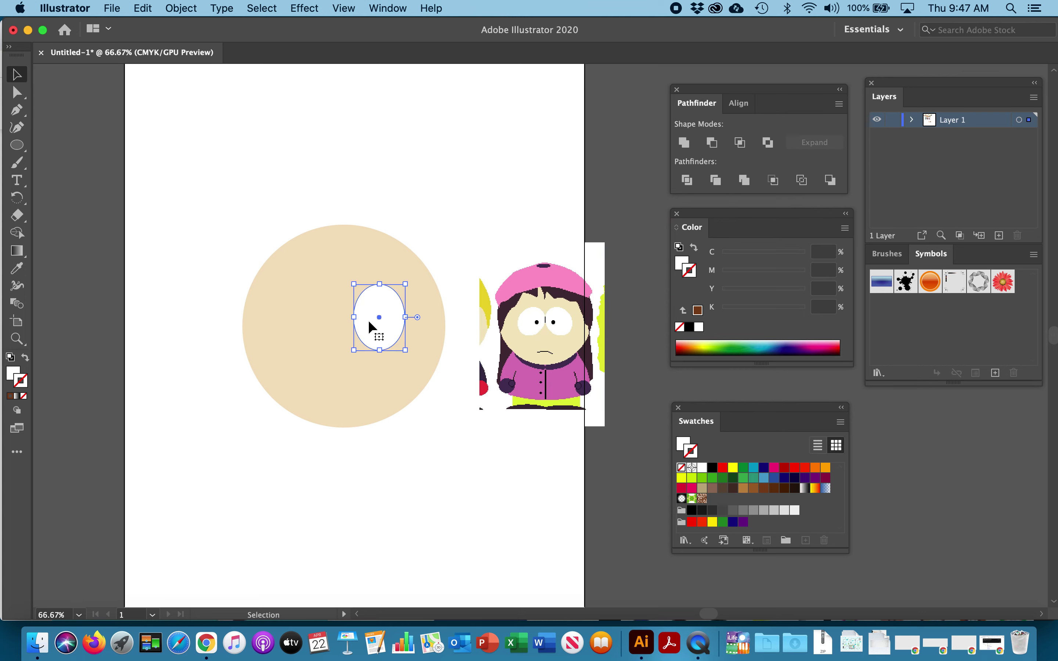
Tilt the white eye oval diagonally with the Rotate tool.
click(24, 205)
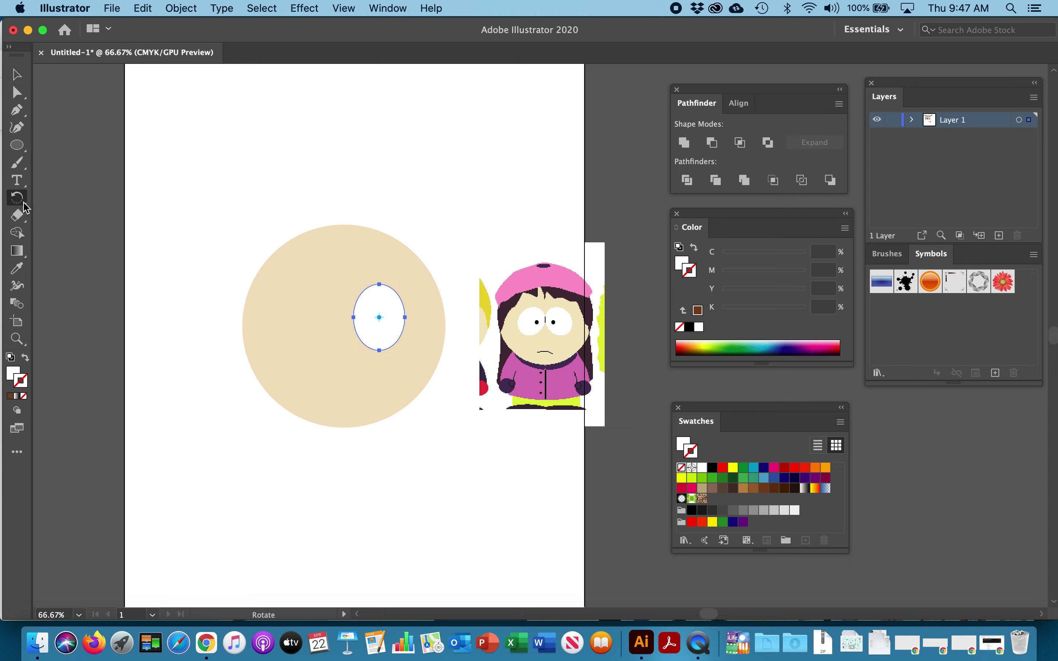
click(24, 206)
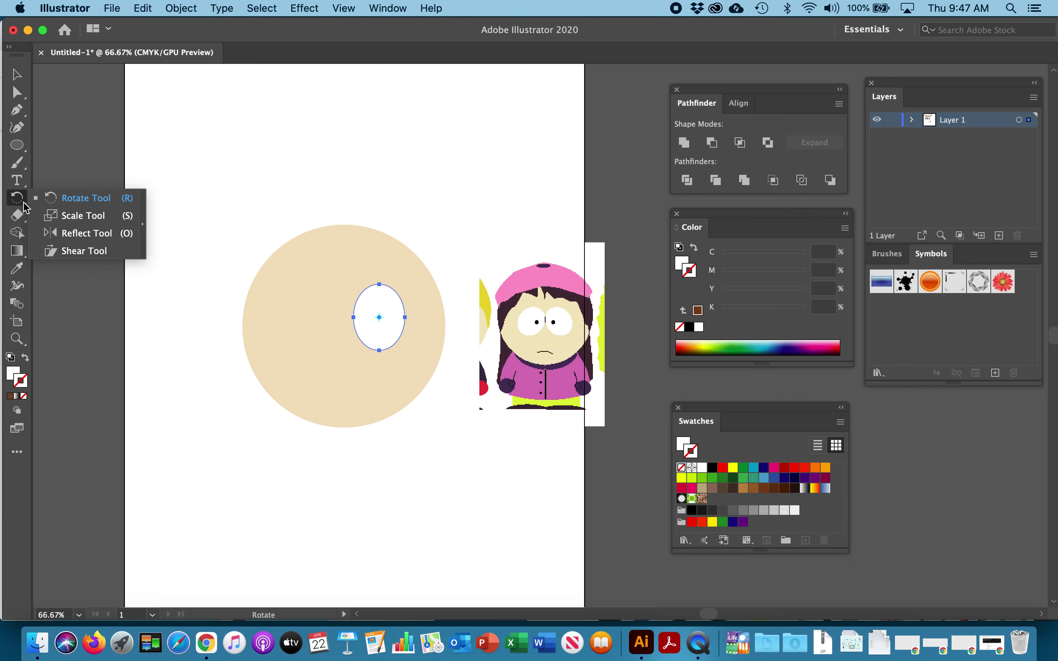
click(87, 199)
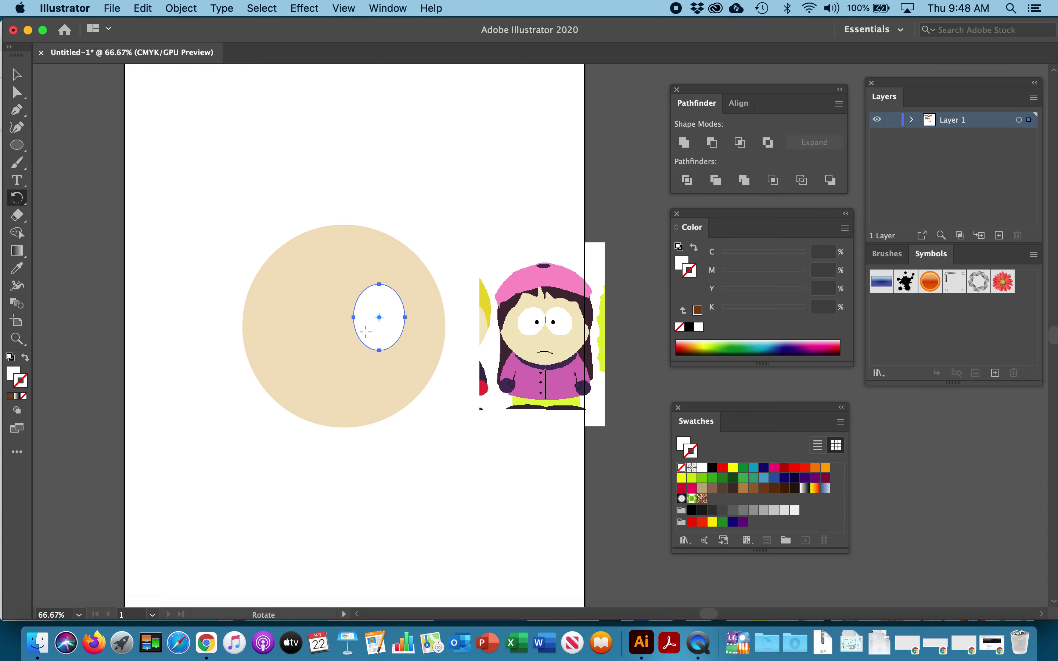
drag(385, 267, 352, 274)
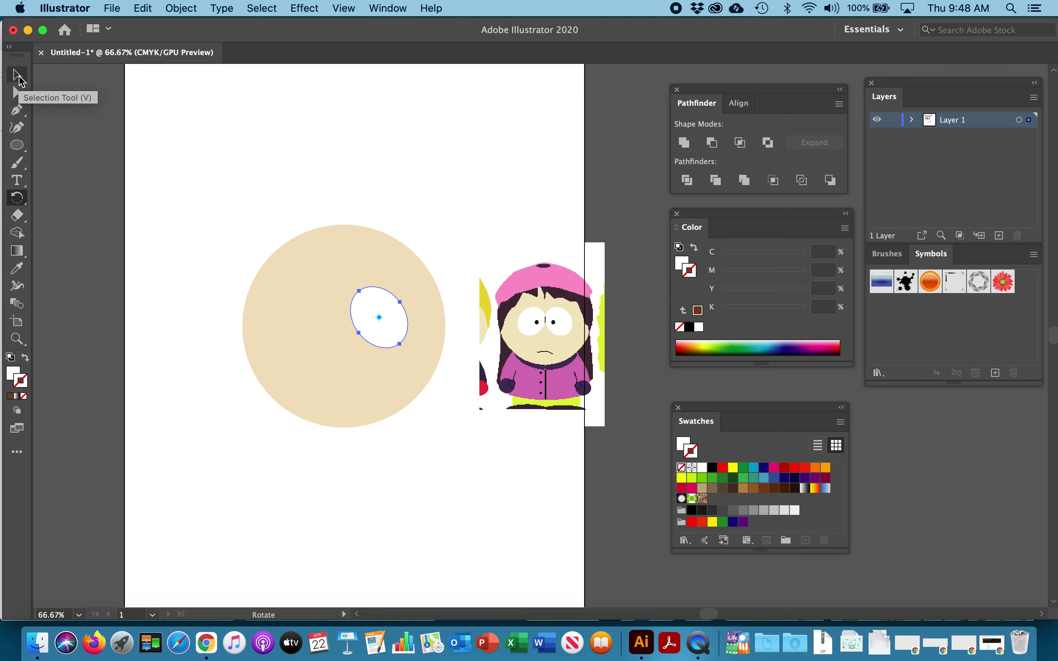
Undo accidental resizes of the tilted eye and deselect it.
click(18, 76)
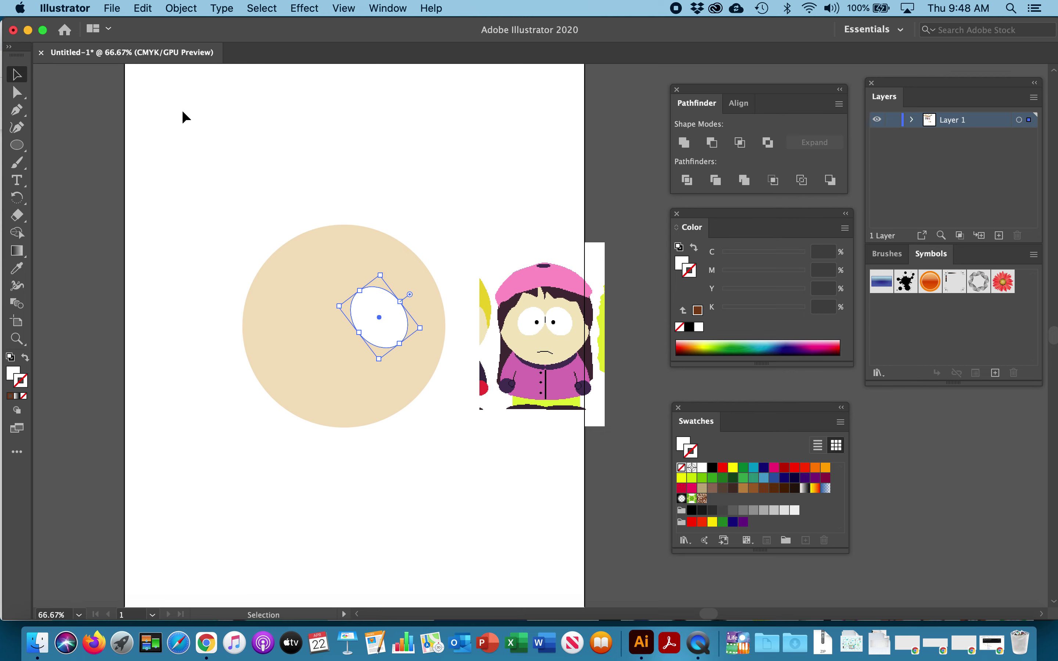
click(214, 112)
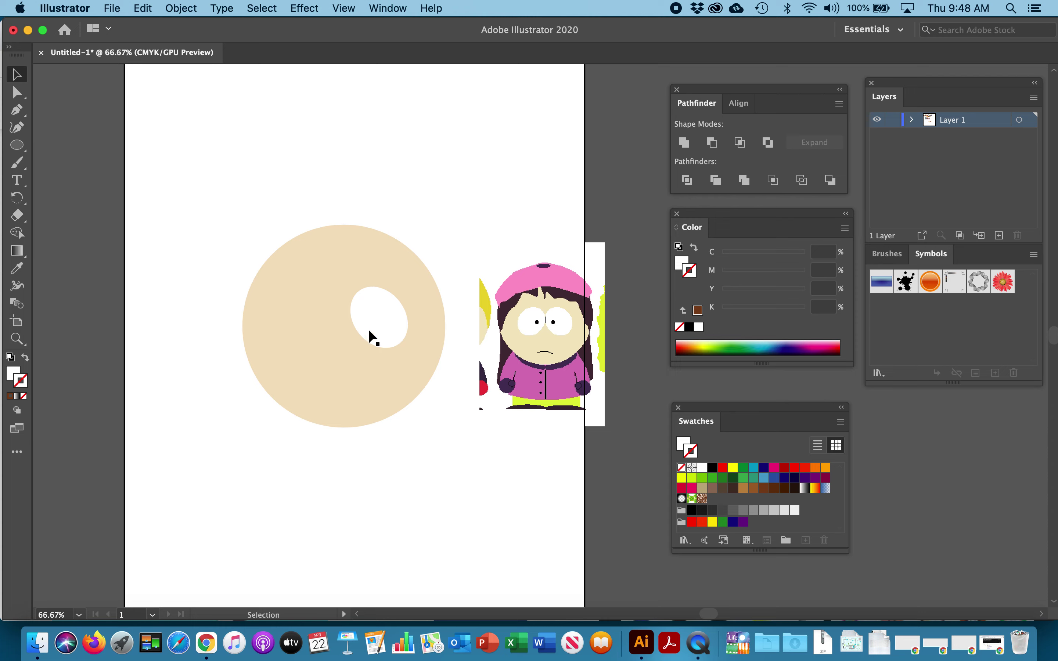
drag(375, 319, 461, 360)
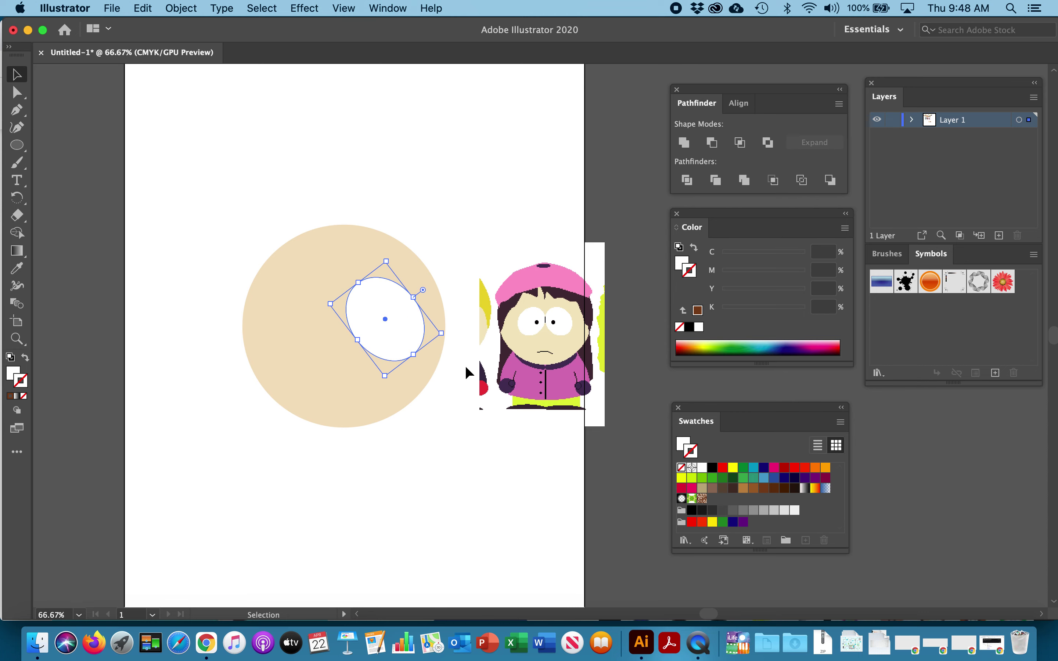
key(super+z)
drag(412, 325, 405, 314)
key(super+z)
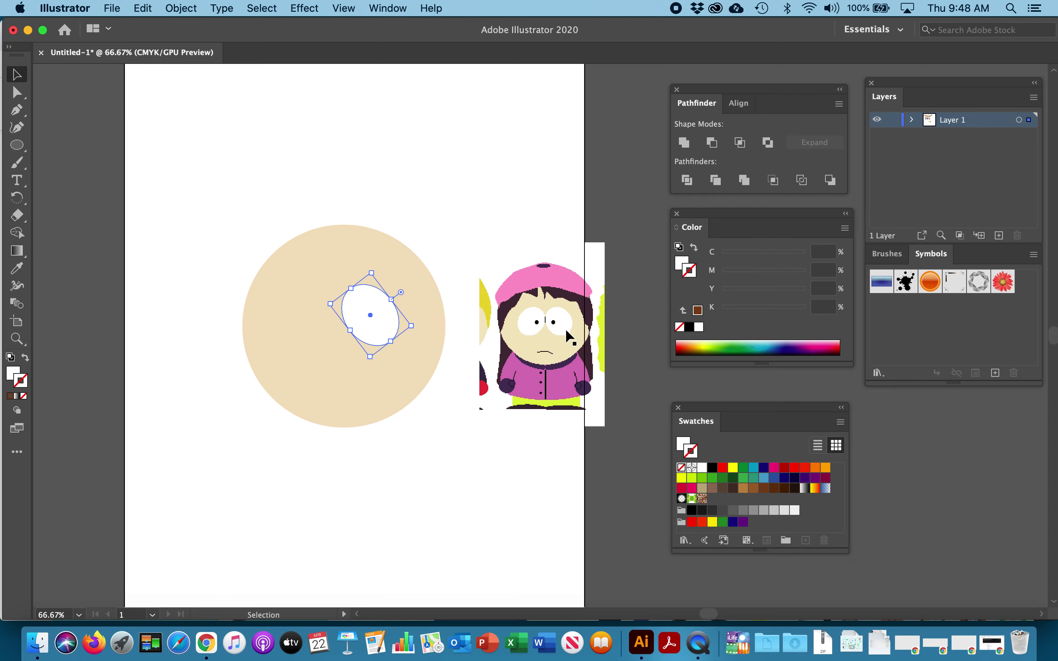
click(448, 214)
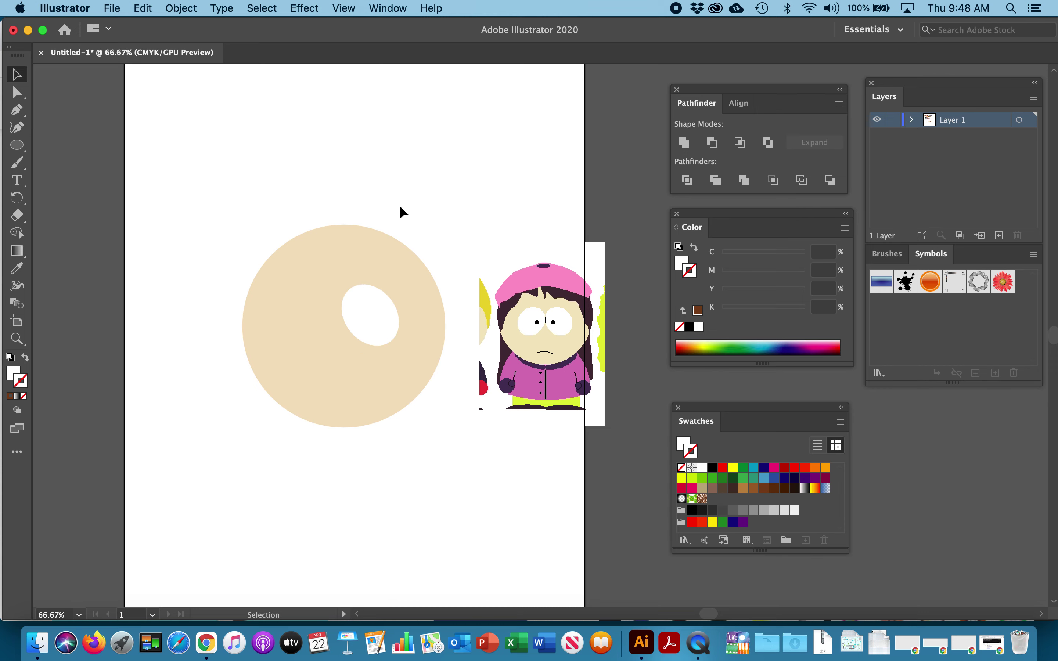
Draw a tiny ellipse inside the white eye and fill it black.
click(16, 147)
drag(16, 149, 66, 163)
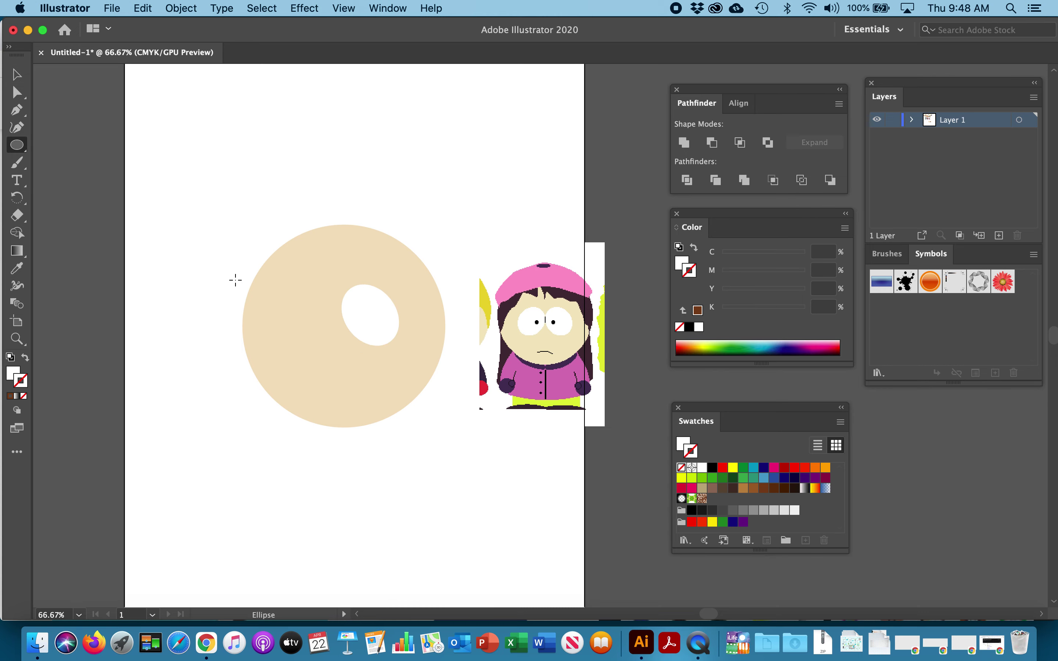
key(super+equal)
key(super+equal)
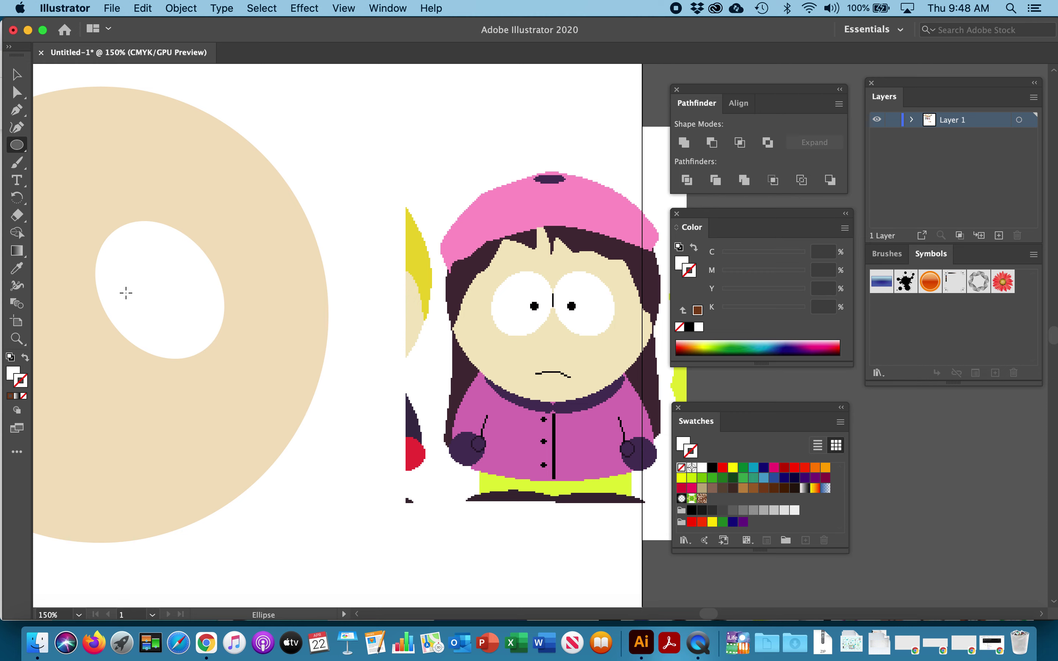
drag(111, 272, 116, 279)
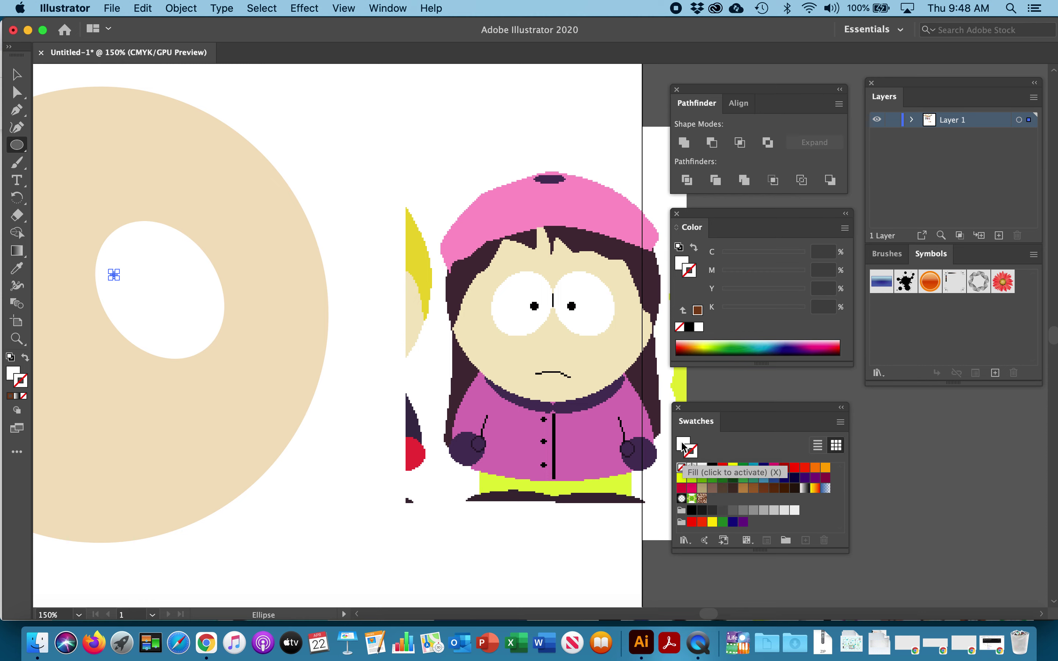
click(12, 374)
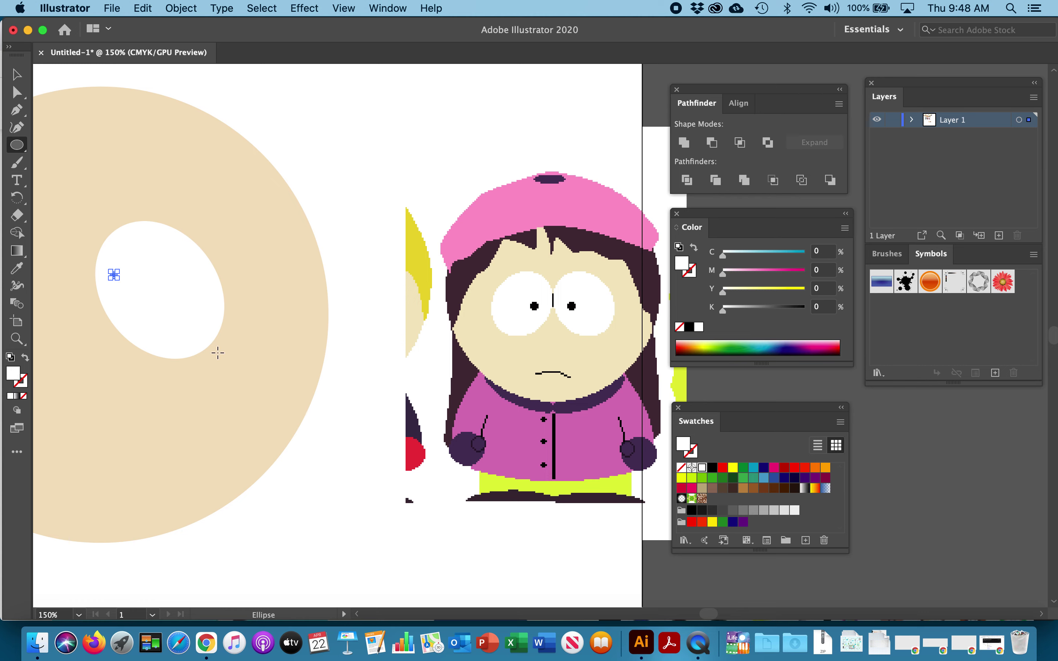
click(713, 468)
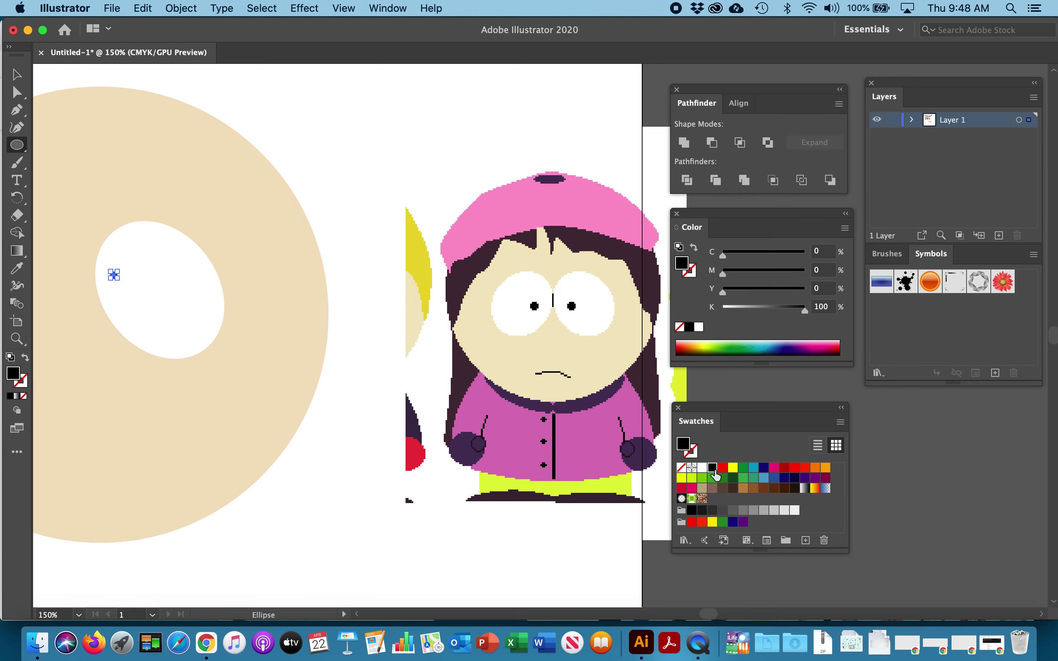
Enlarge the black pupil slightly, then zoom out to 66.67% to see the head.
click(18, 76)
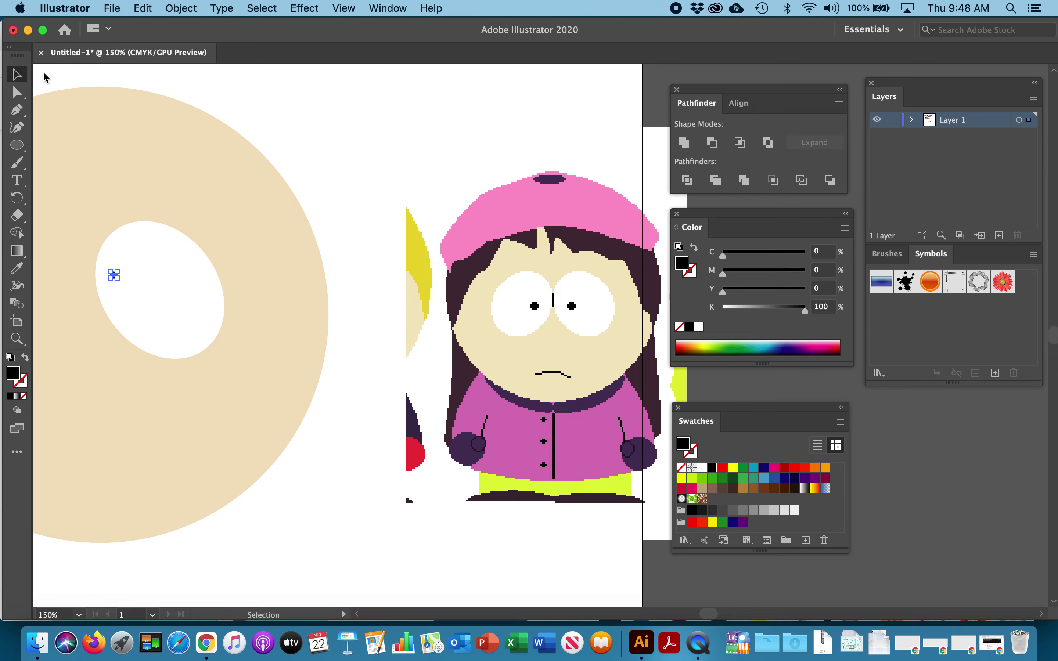
click(319, 117)
click(112, 275)
drag(115, 276, 125, 286)
click(356, 158)
key(super+1)
key(super+minus)
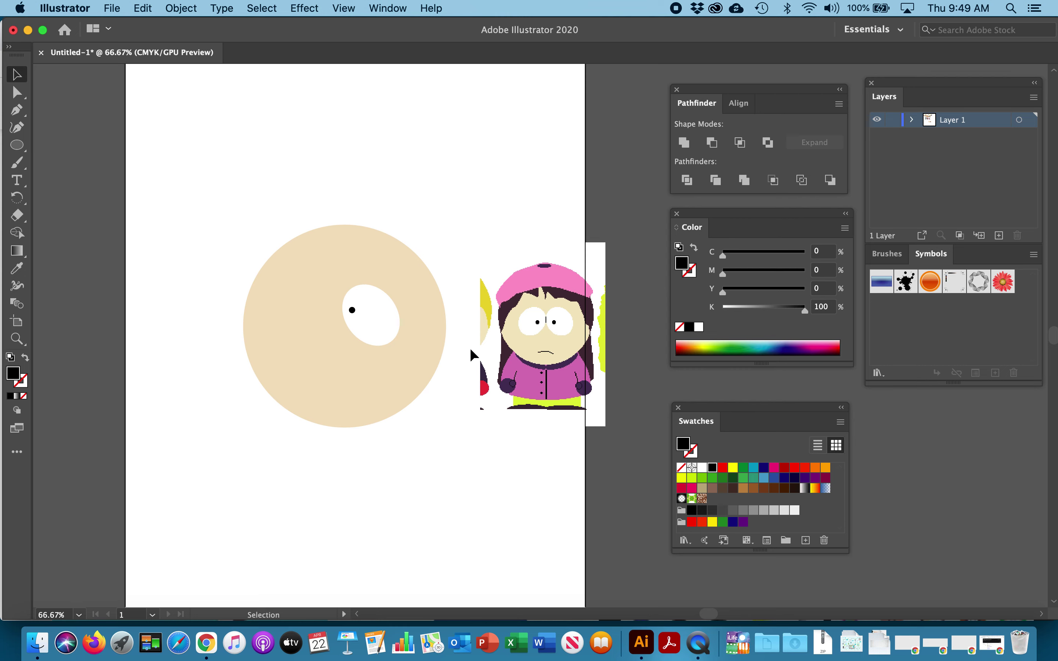
Group the black pupil with the white eye and shift the eye slightly right.
click(352, 310)
click(430, 177)
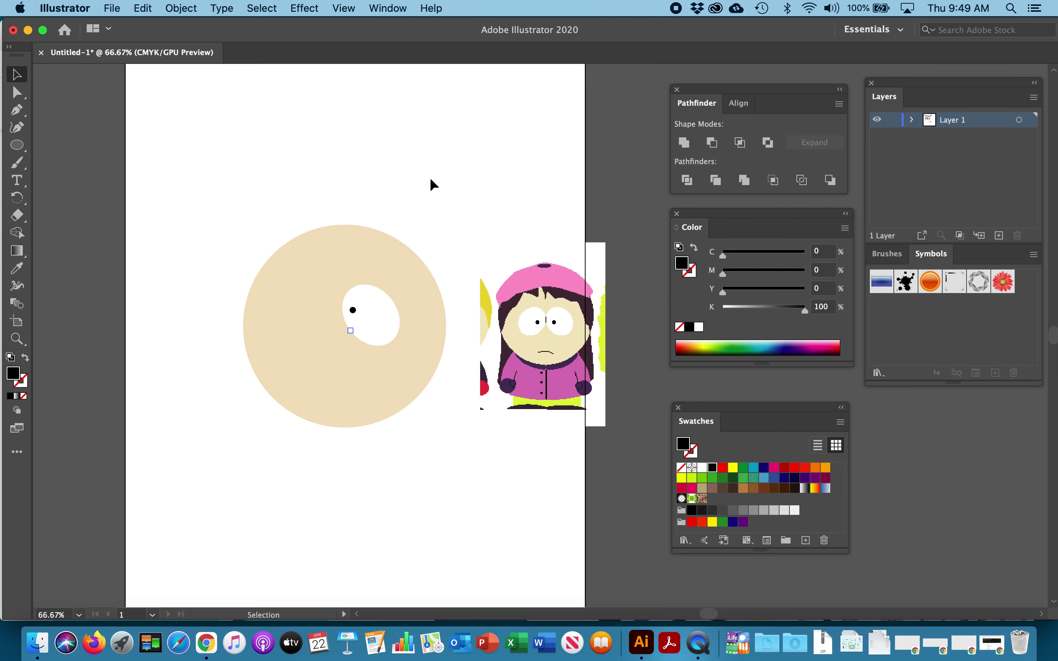
click(354, 310)
key(shift)
shift+click(386, 326)
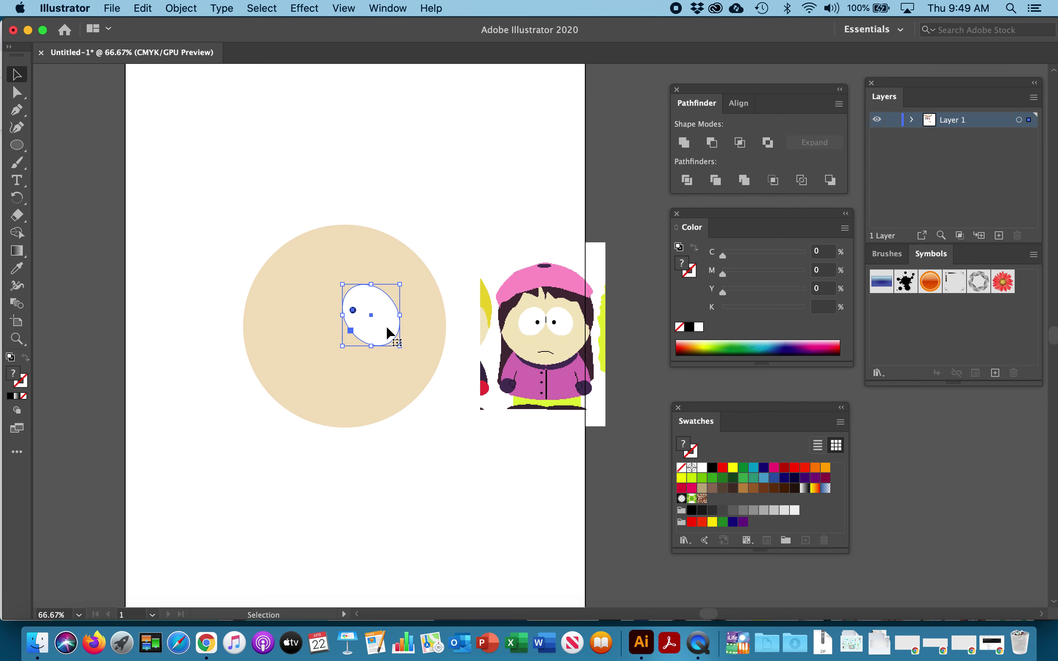
key(a)
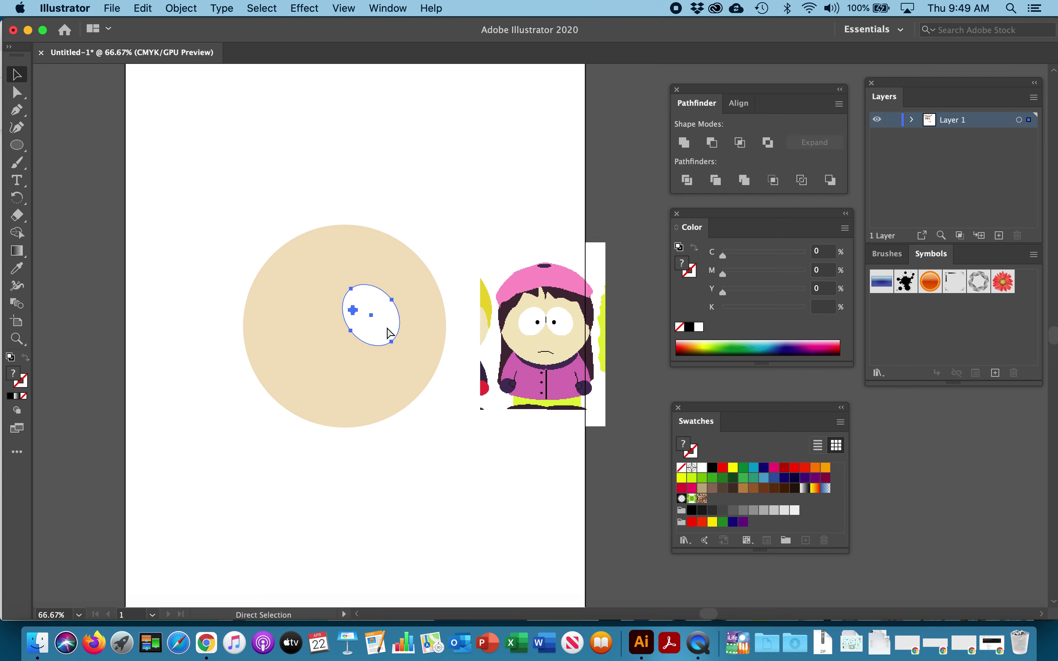
key(v)
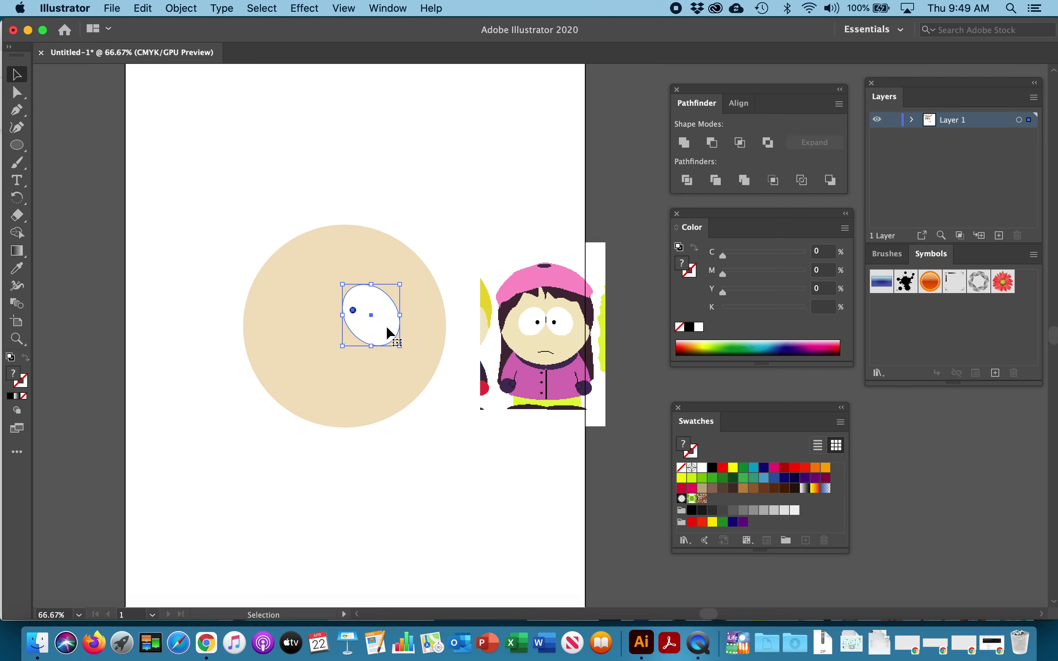
click(449, 238)
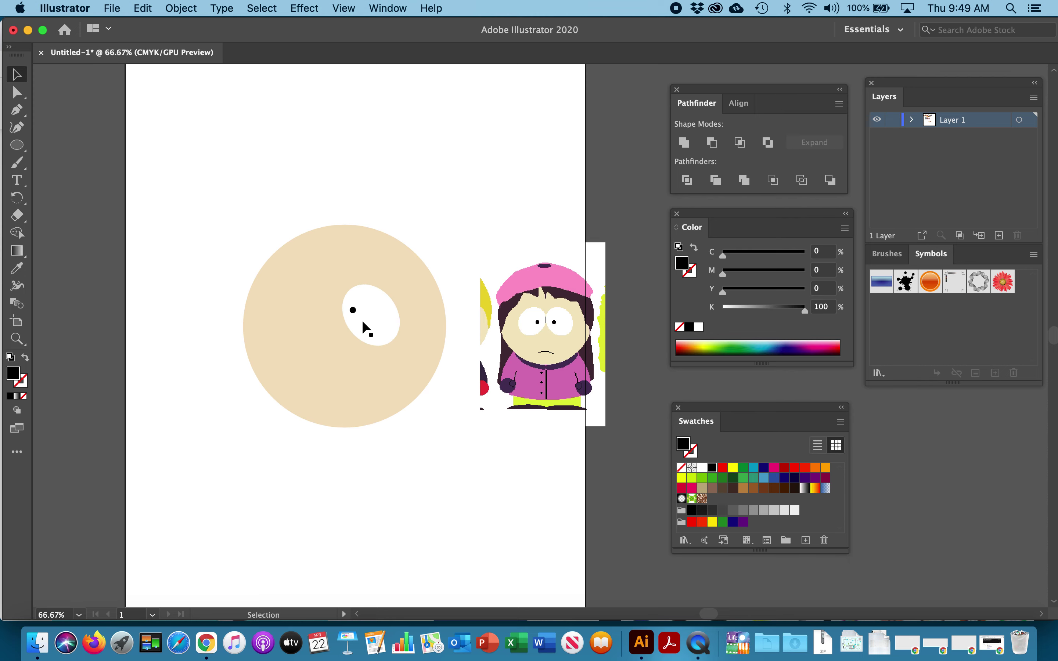
drag(363, 320, 390, 319)
Copy and paste the eye, placing the copy on the left side of the head.
key(a)
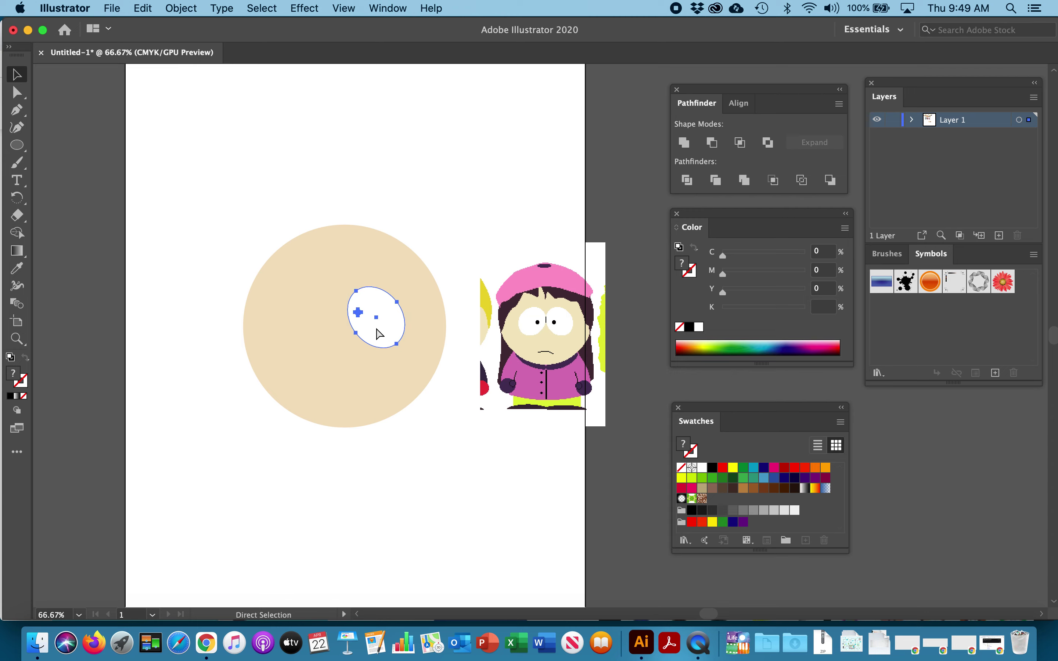
key(super+v)
drag(533, 339, 313, 328)
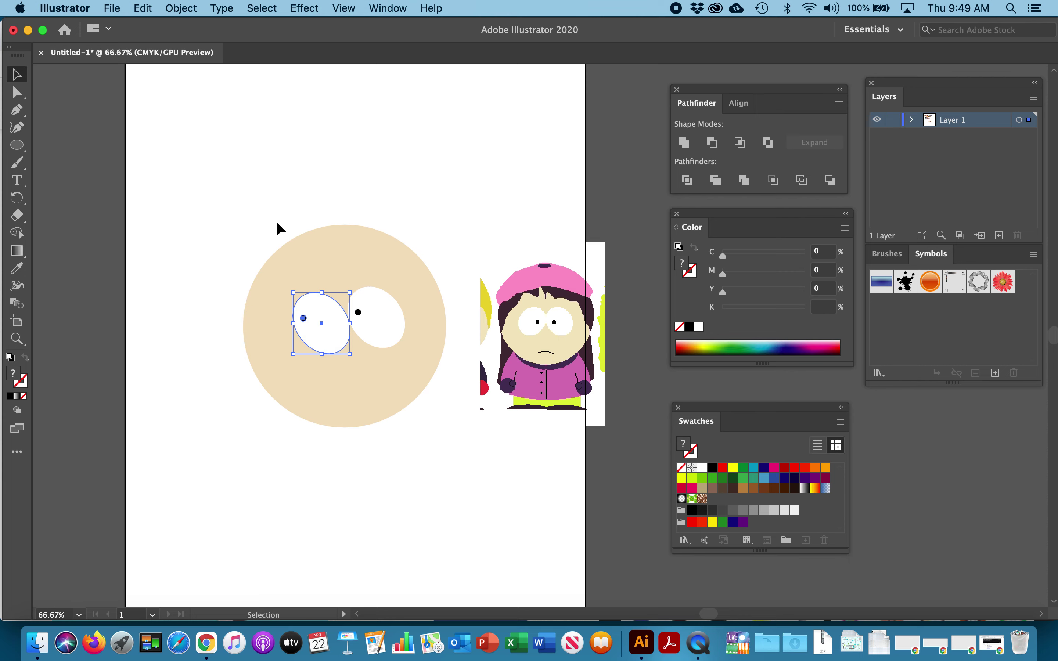
click(306, 158)
Reflect the left eye copy across the vertical axis with the Reflect tool.
click(321, 333)
click(23, 203)
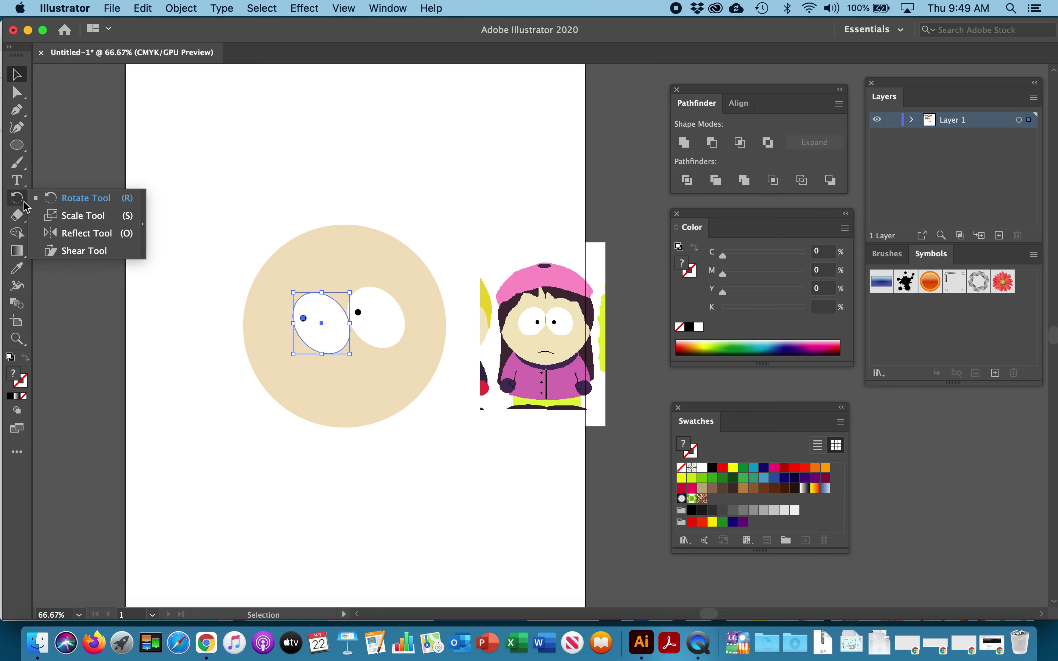
click(81, 237)
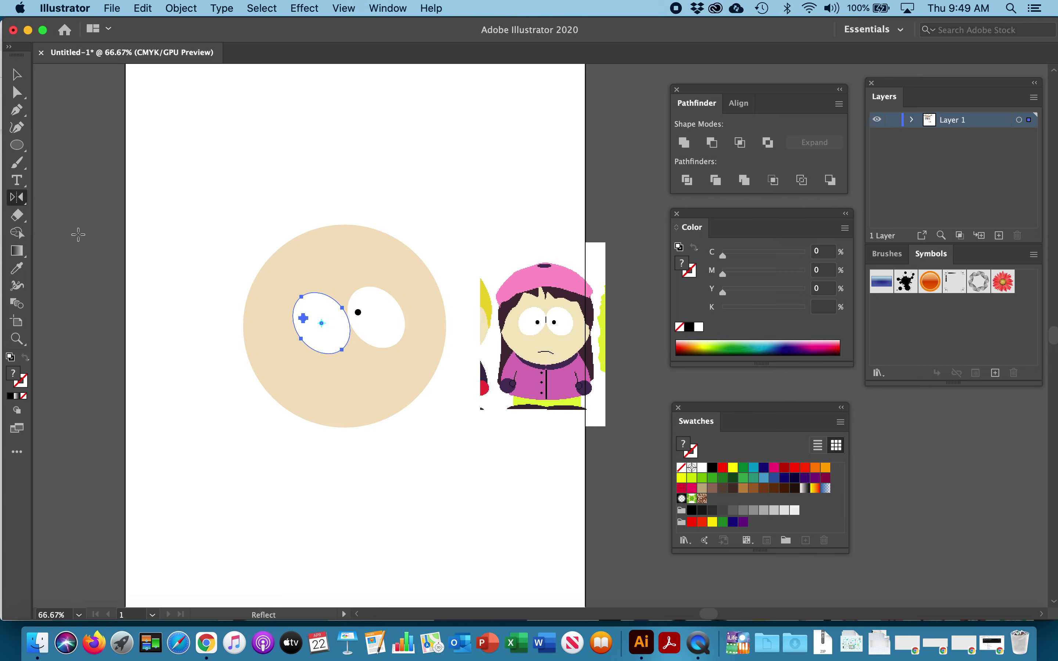
double_click(16, 201)
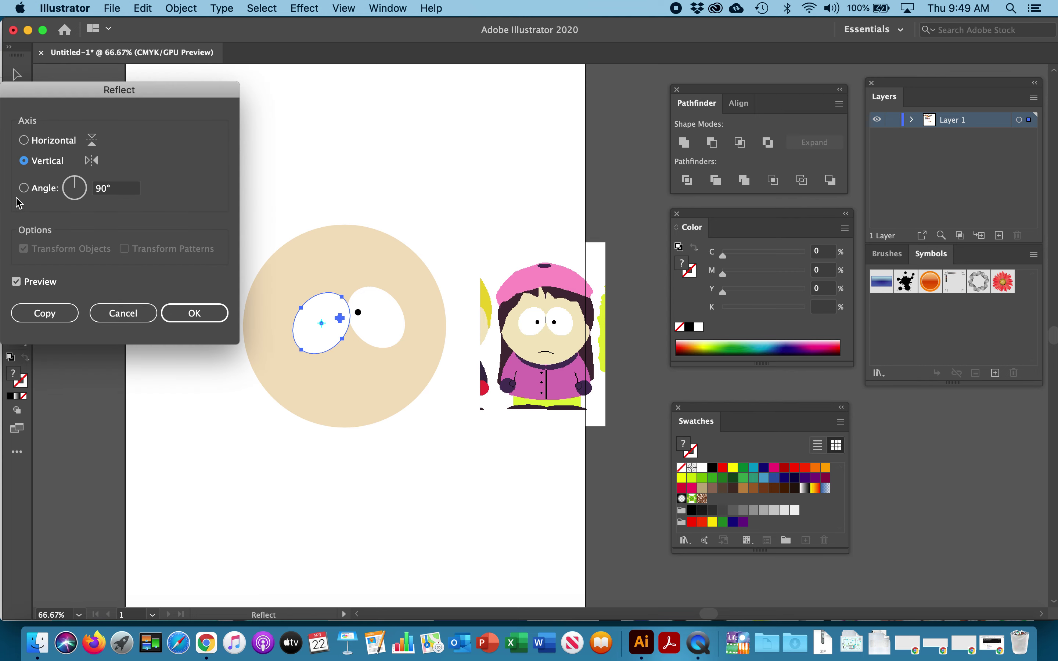
drag(69, 90, 182, 78)
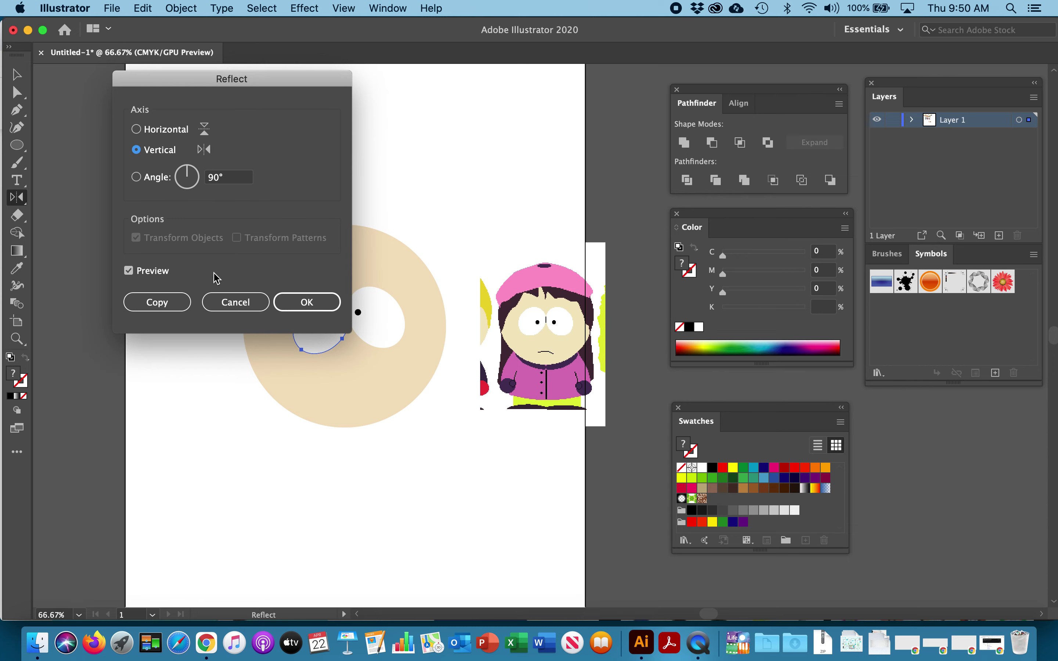
click(308, 301)
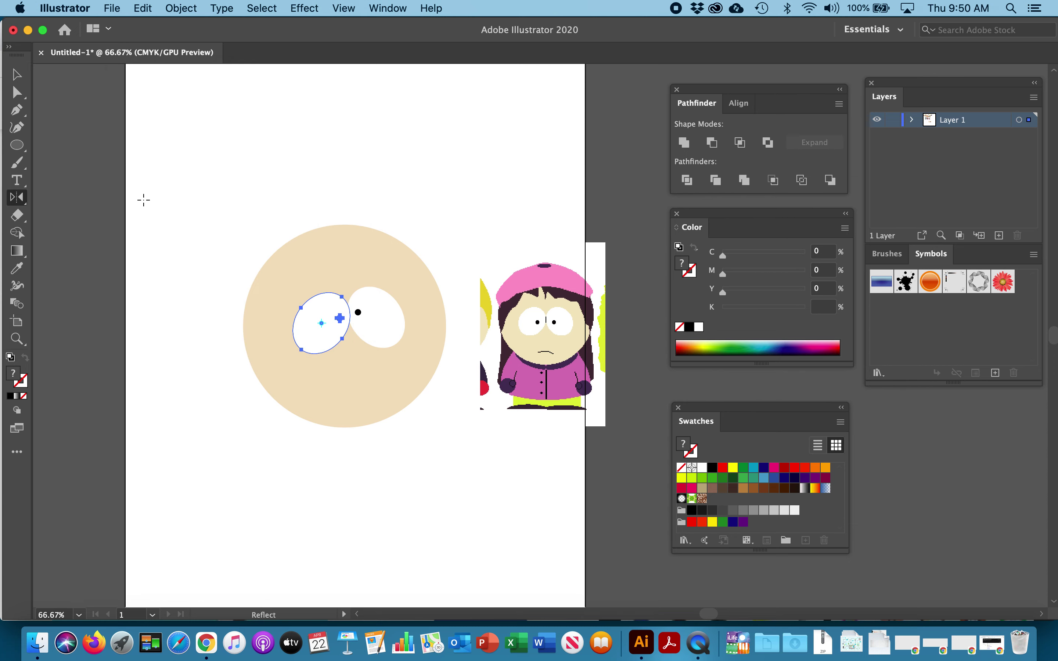
click(16, 77)
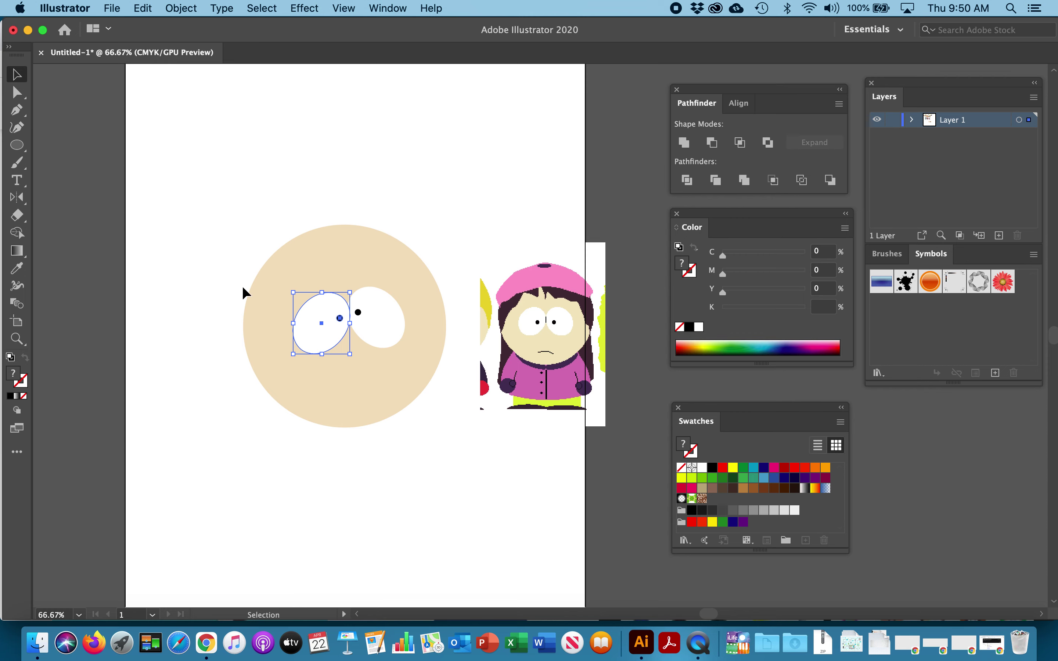
Drag the left pupil slightly up and reselect the left eye group.
click(323, 339)
drag(322, 336, 320, 330)
click(216, 243)
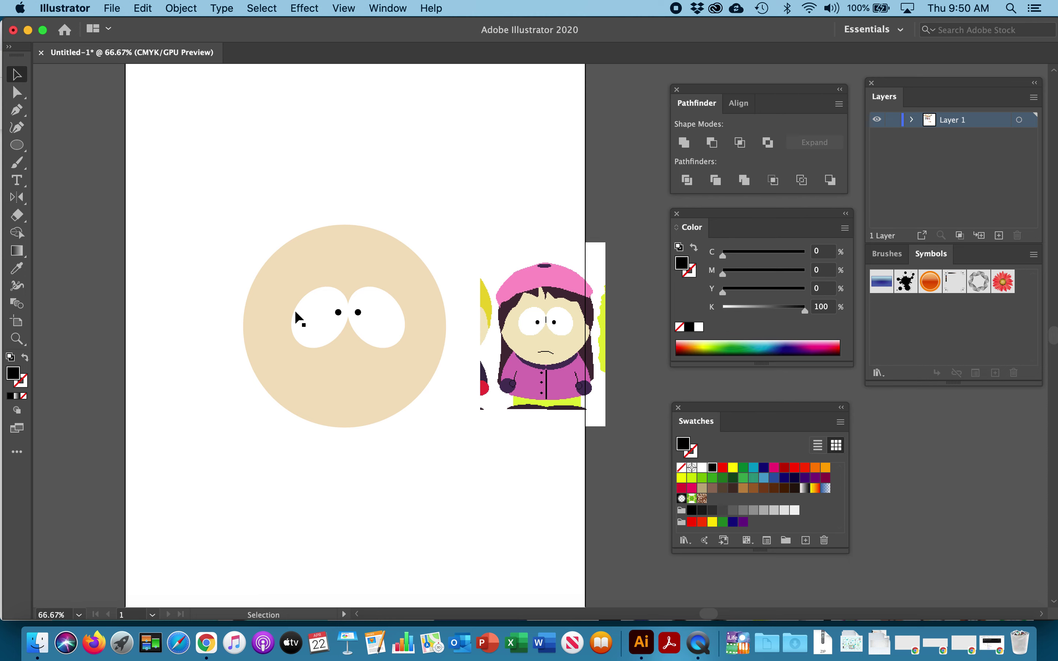
click(321, 318)
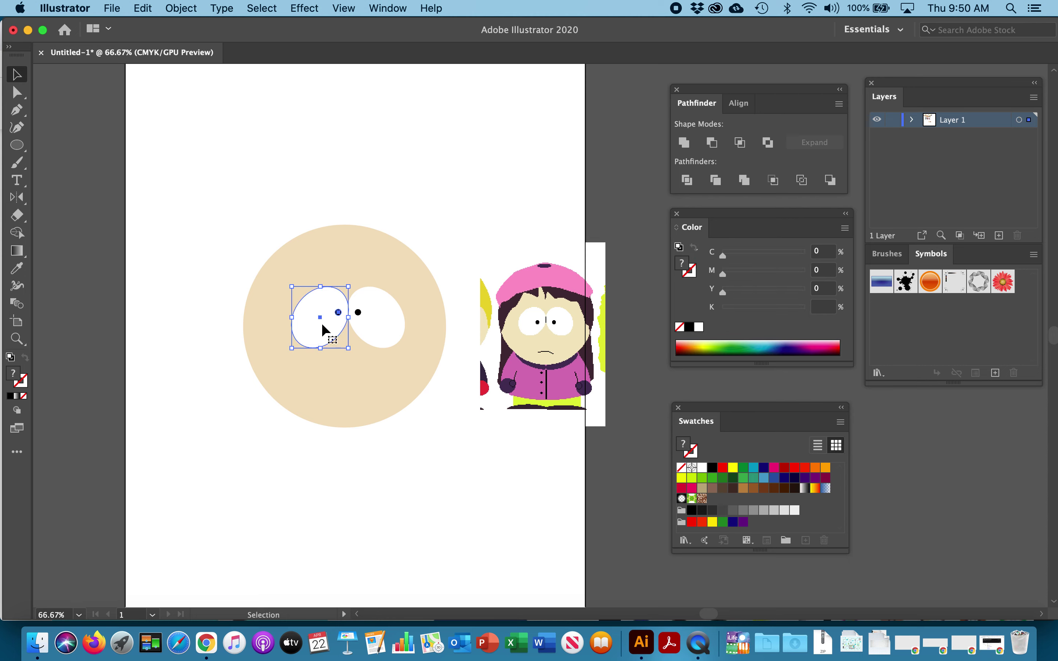
click(393, 338)
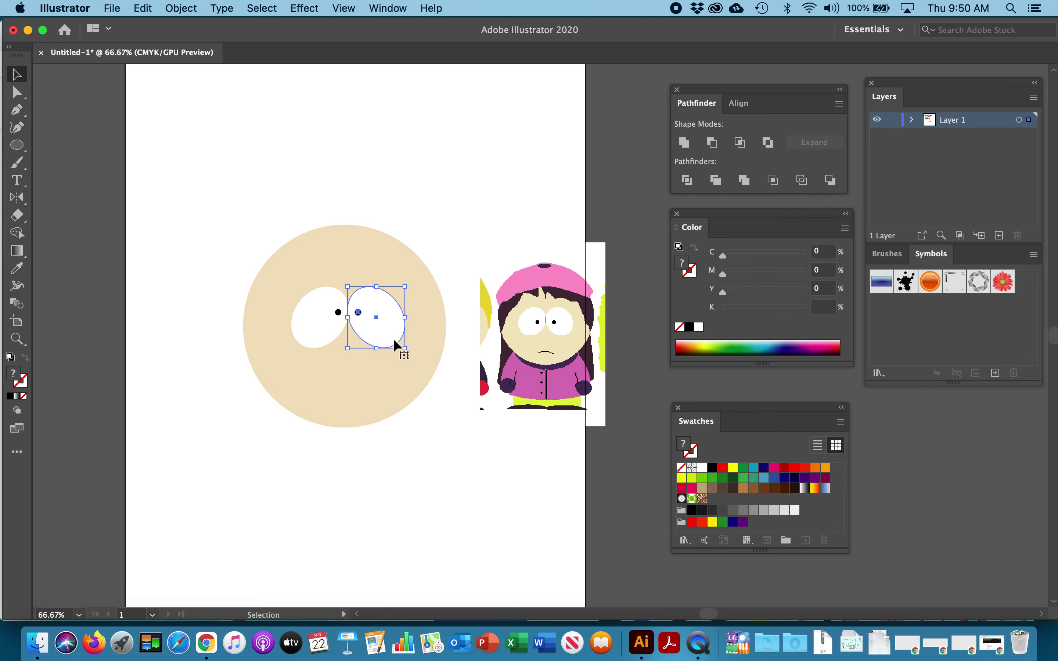
click(330, 331)
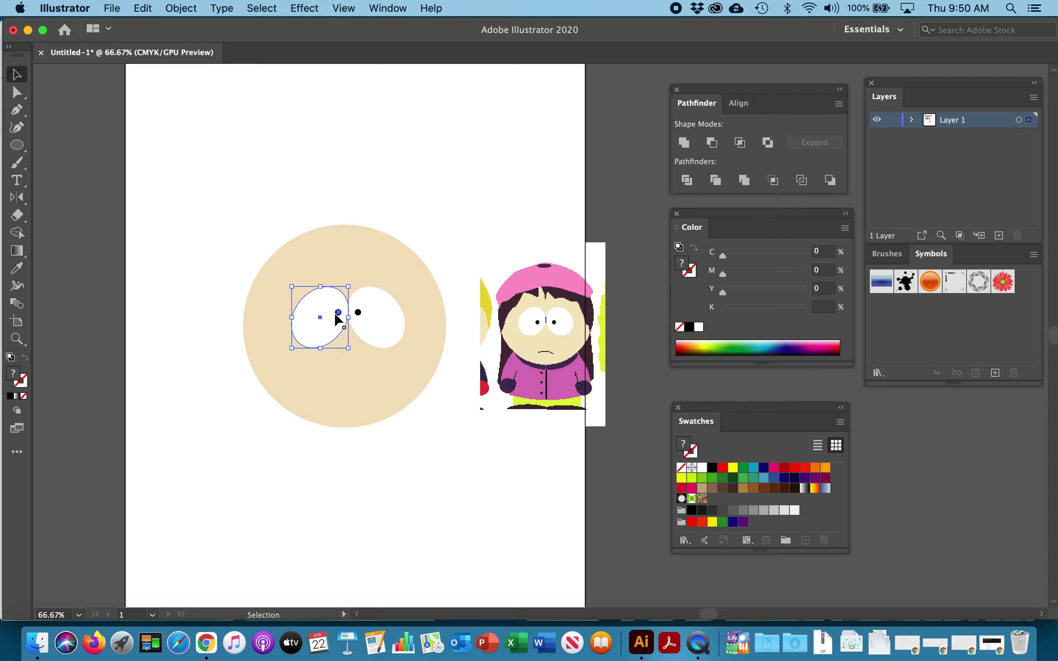
Inside each eye group, nudge the left pupil left and the right pupil right.
double_click(316, 324)
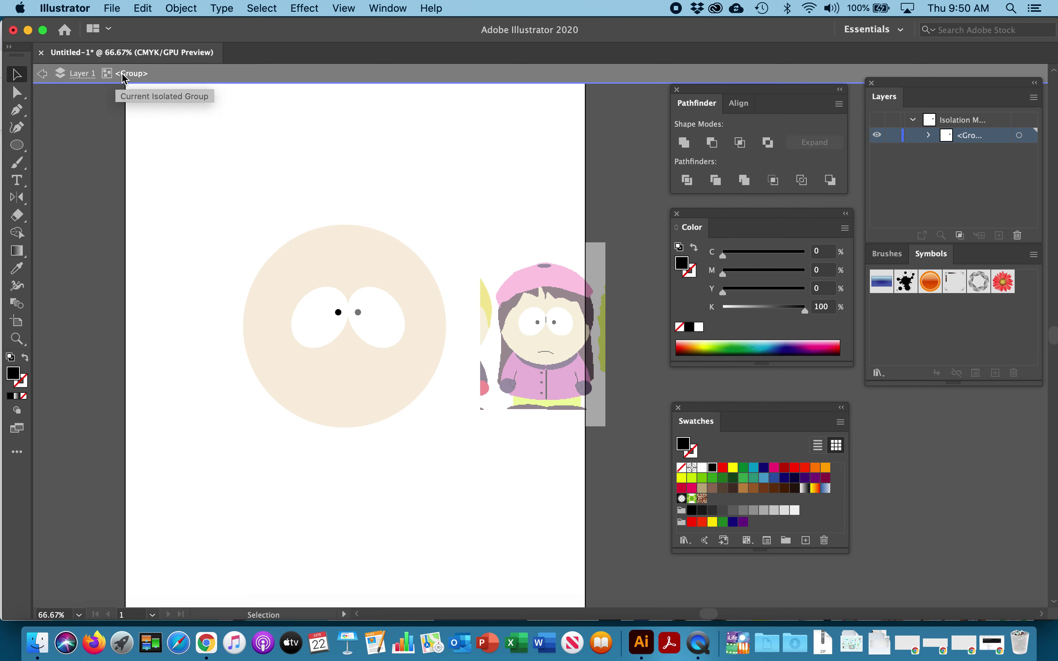
click(339, 312)
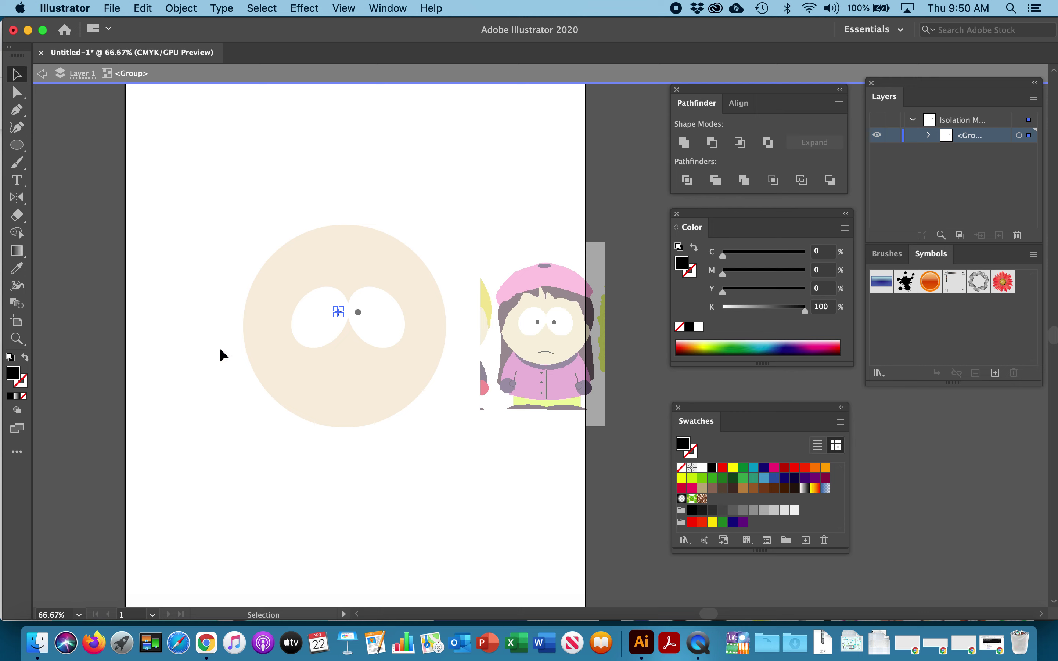
key(Left)
key(Left)
key(Left)
key(Left)
key(super+shift+a)
click(40, 75)
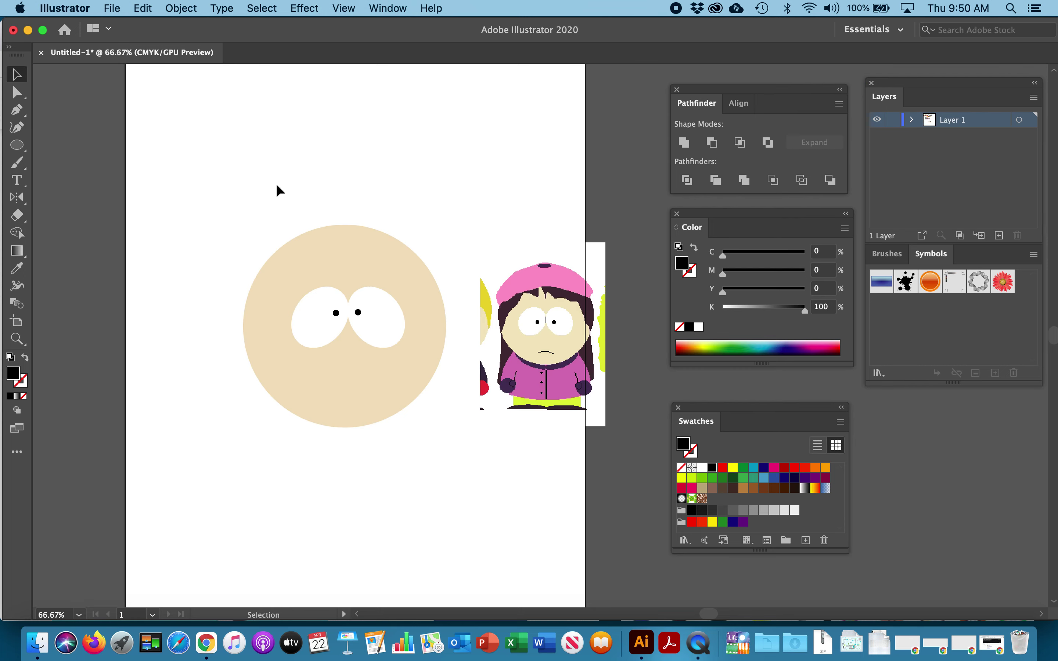
double_click(382, 325)
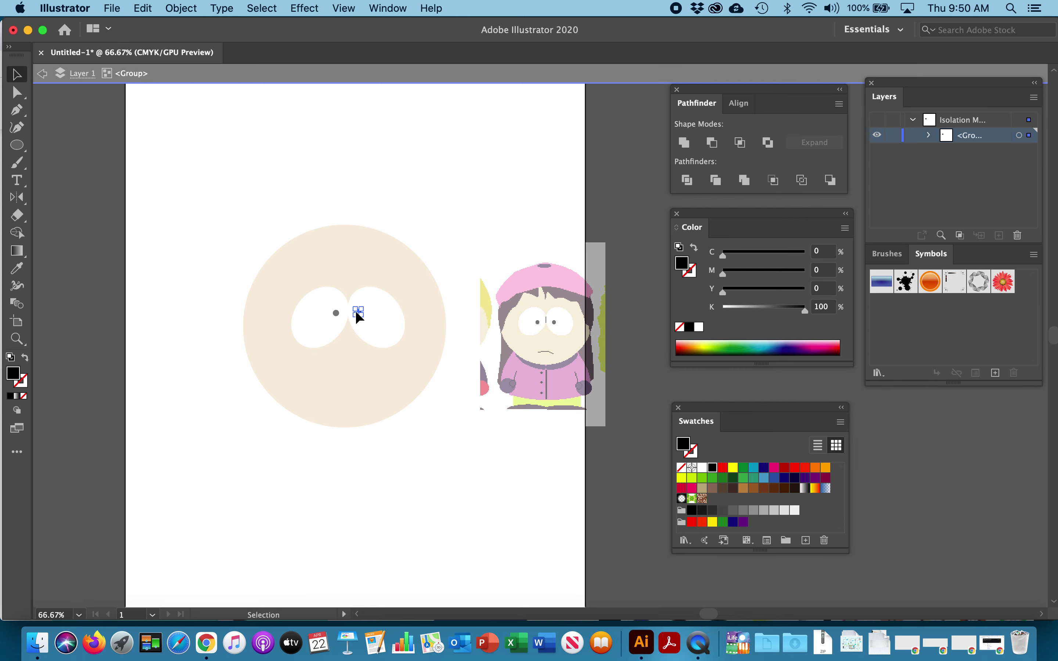
key(Right)
key(Right)
key(Right)
key(Right)
click(42, 74)
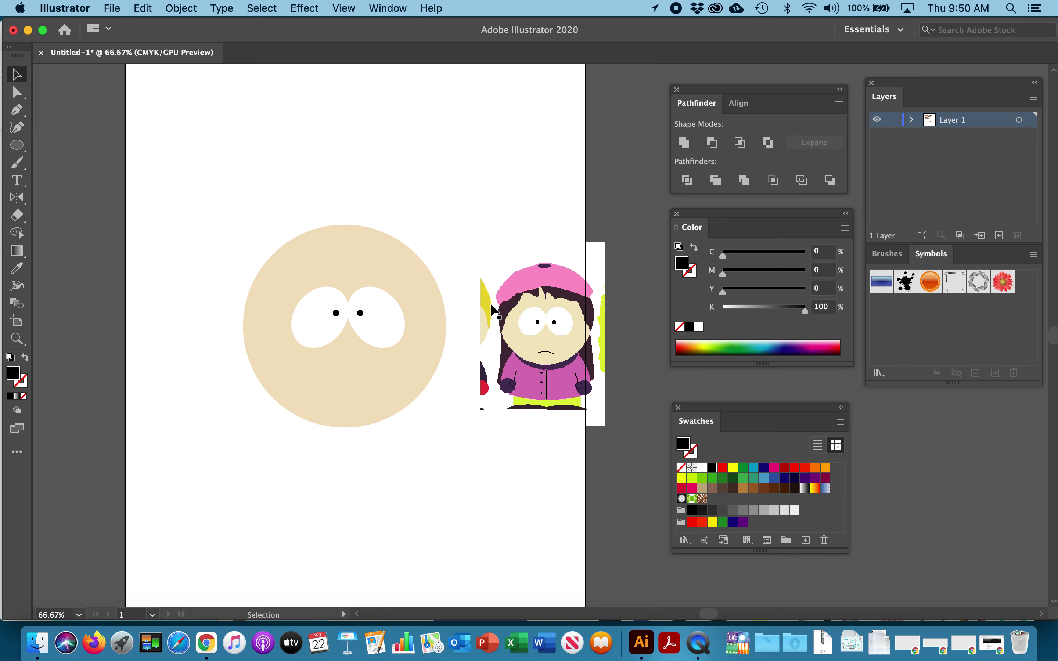
Draw a curved Pen path running down between the two eyes.
scroll(540, 335, up, 2)
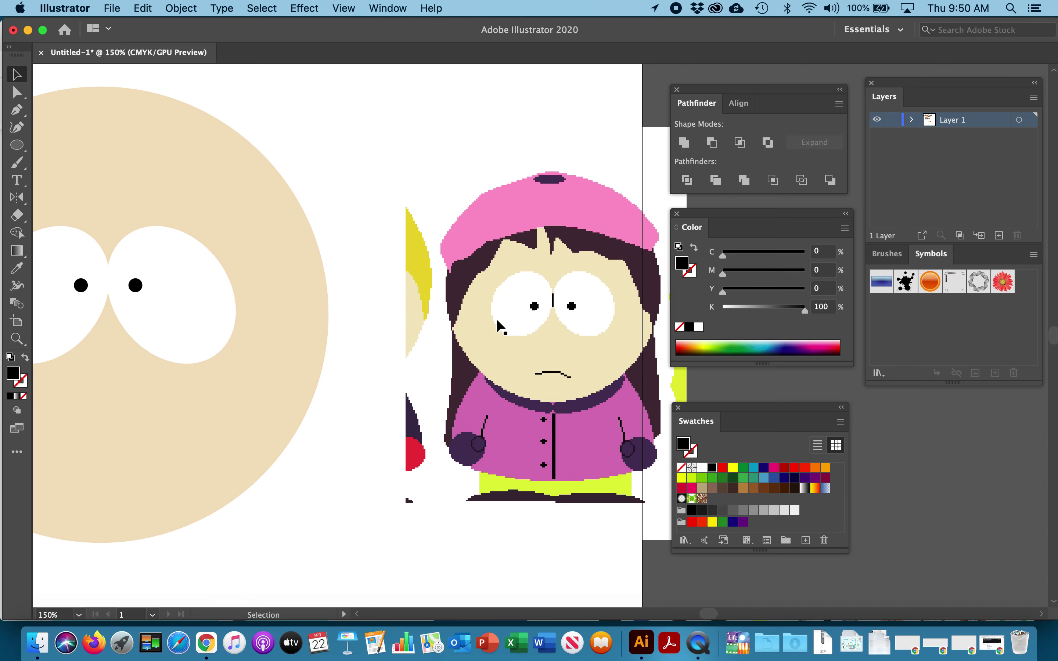
scroll(430, 363, left, 10)
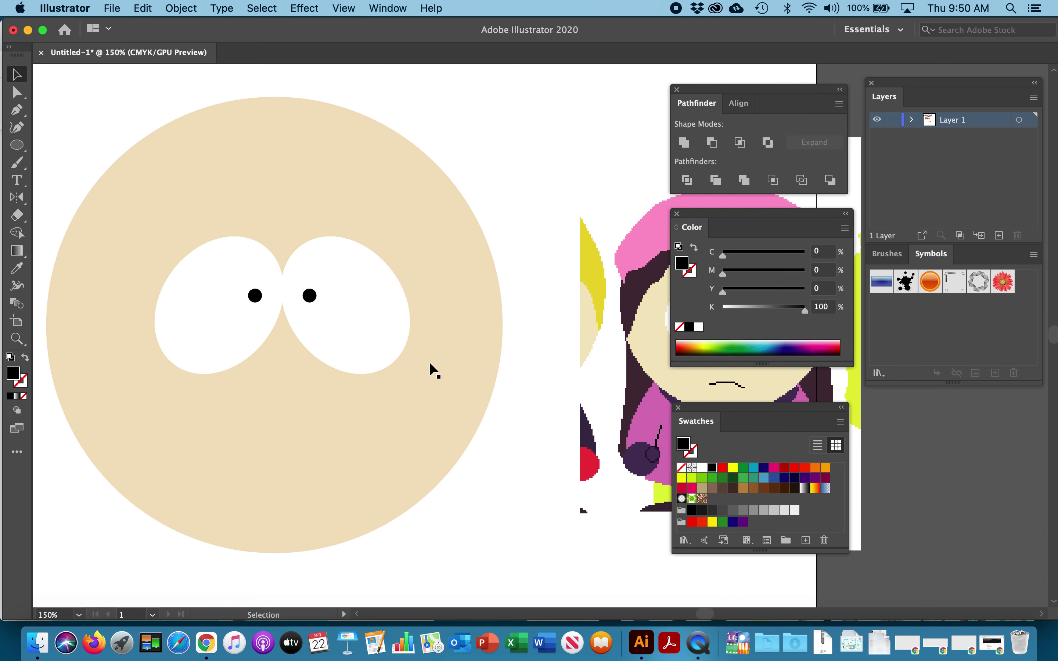
scroll(430, 363, left, 1)
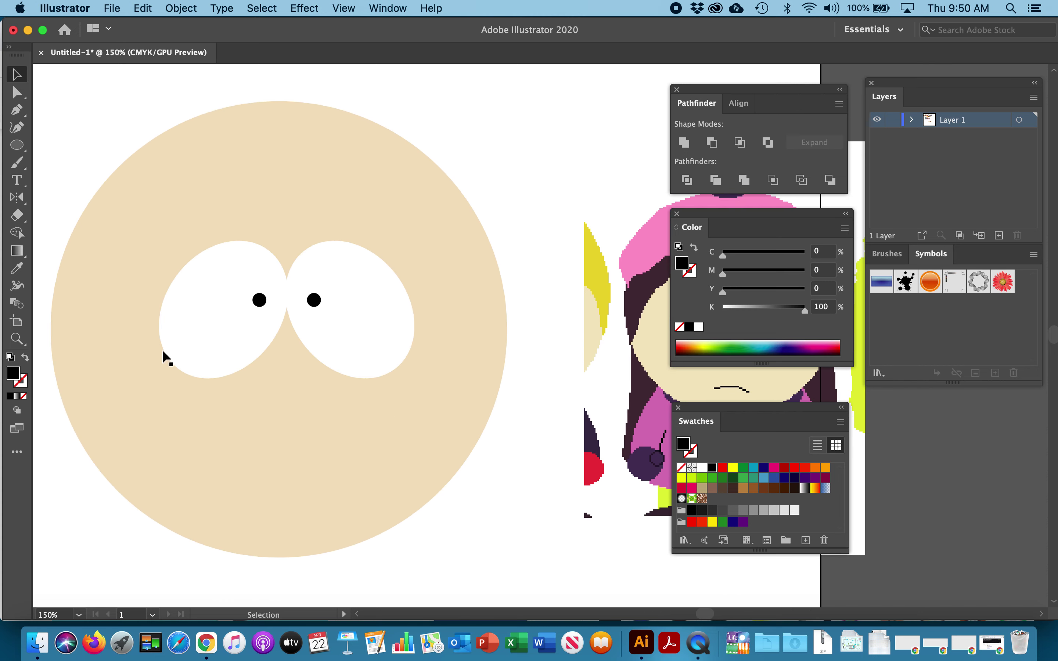
click(17, 112)
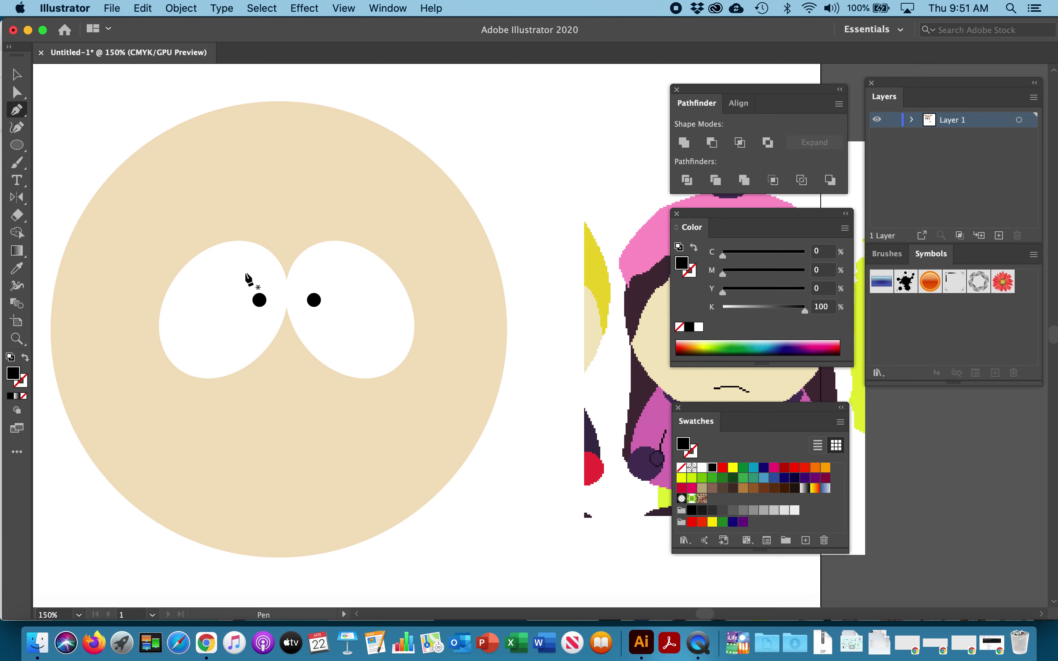
click(286, 277)
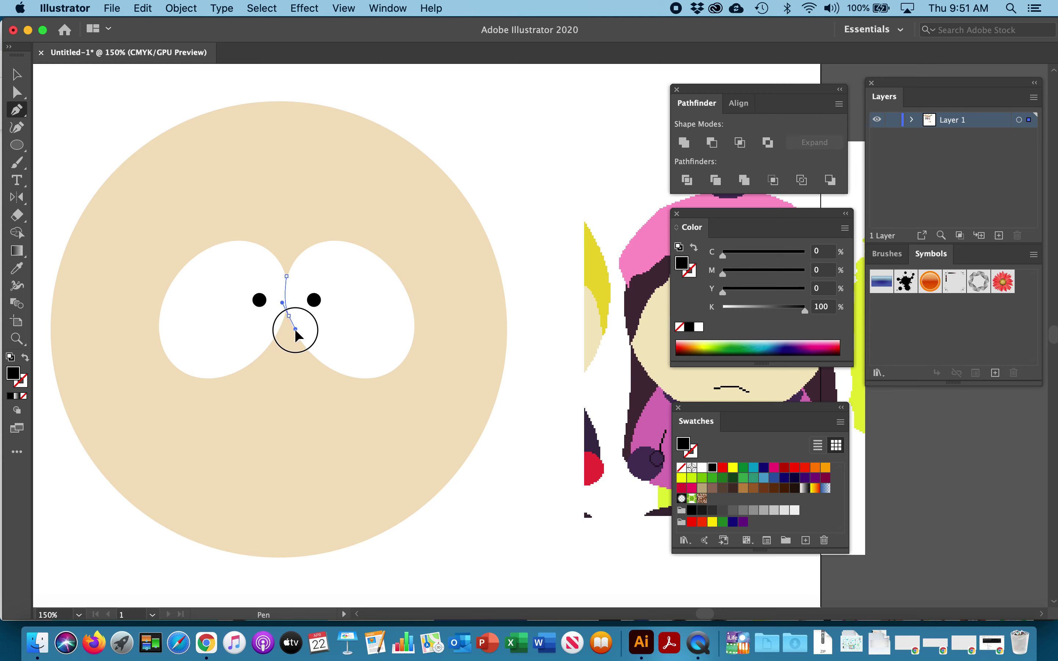
drag(295, 329, 294, 330)
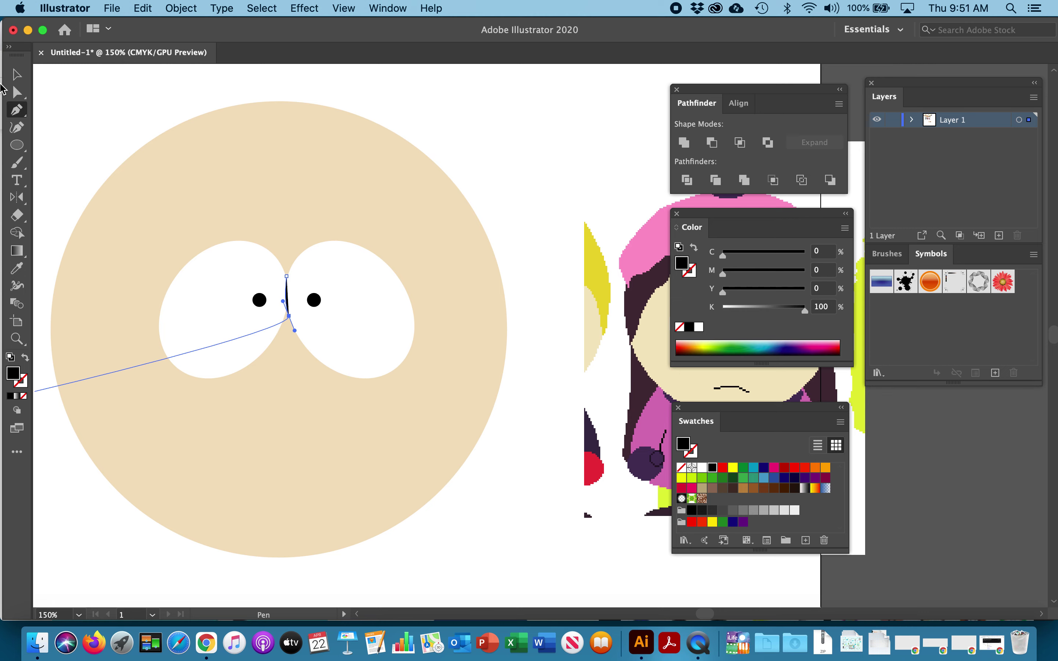
click(16, 75)
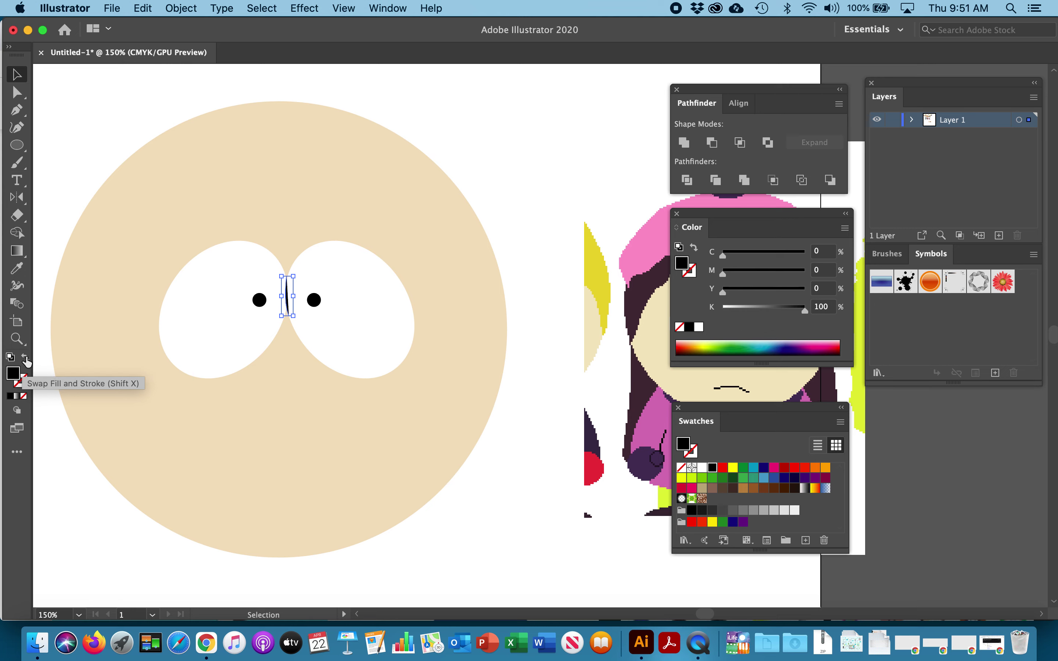
Make the curve a black stroke with no fill, then zoom out.
click(27, 360)
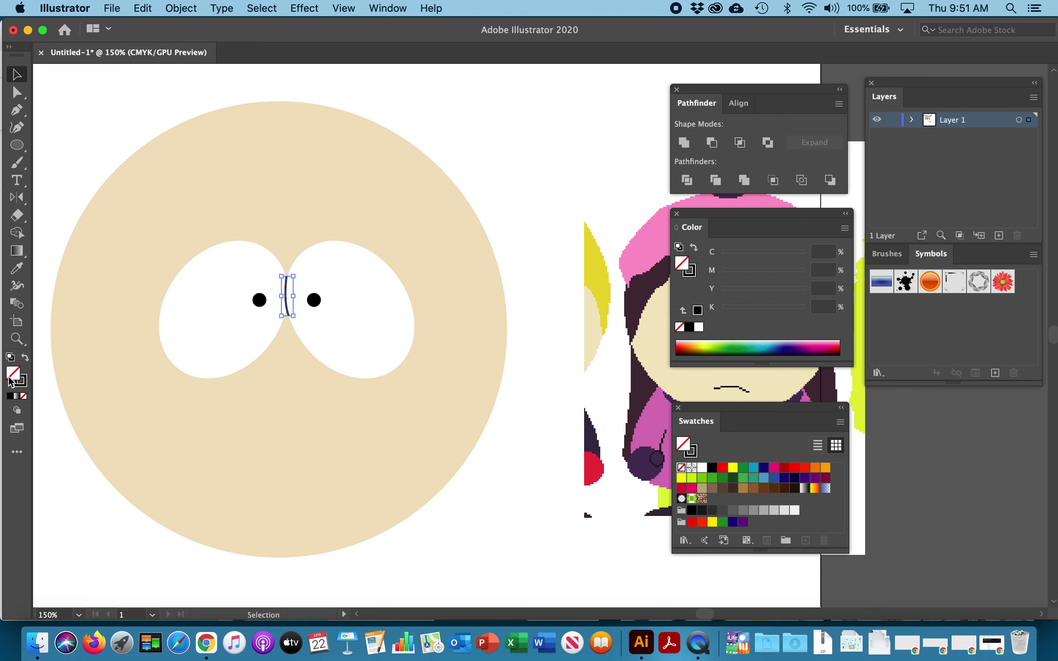
click(28, 360)
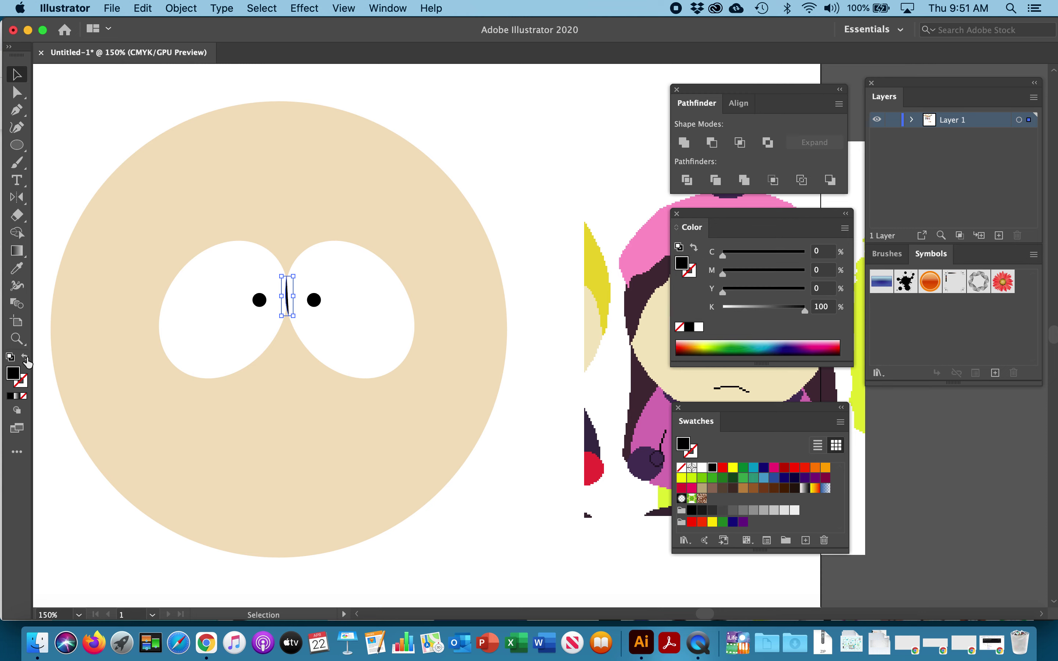
click(25, 358)
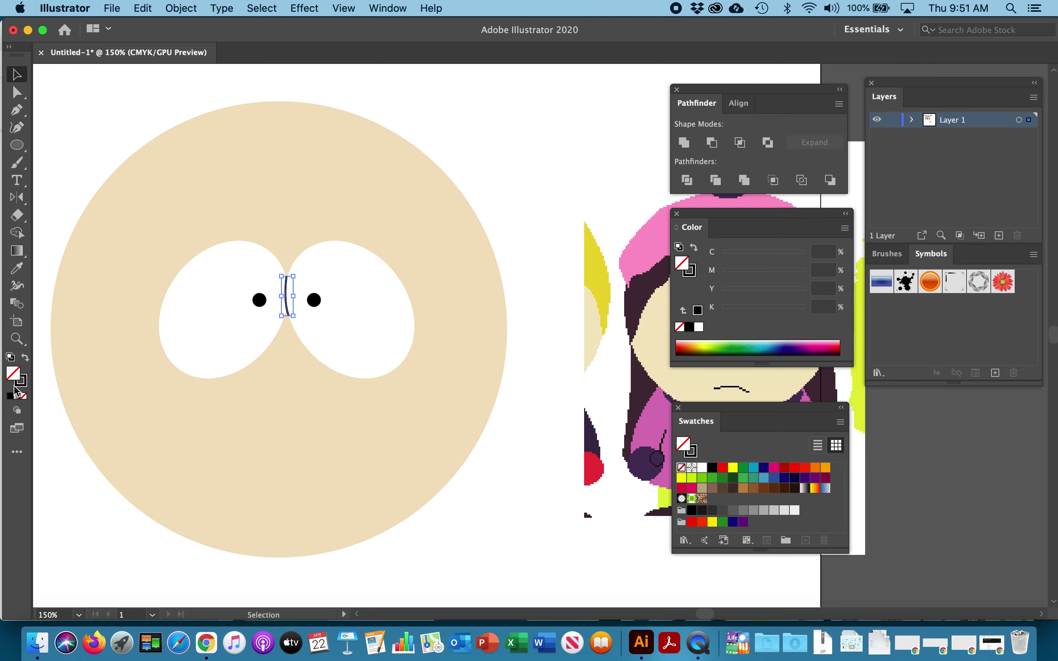
click(71, 122)
key(super+minus)
key(super+minus)
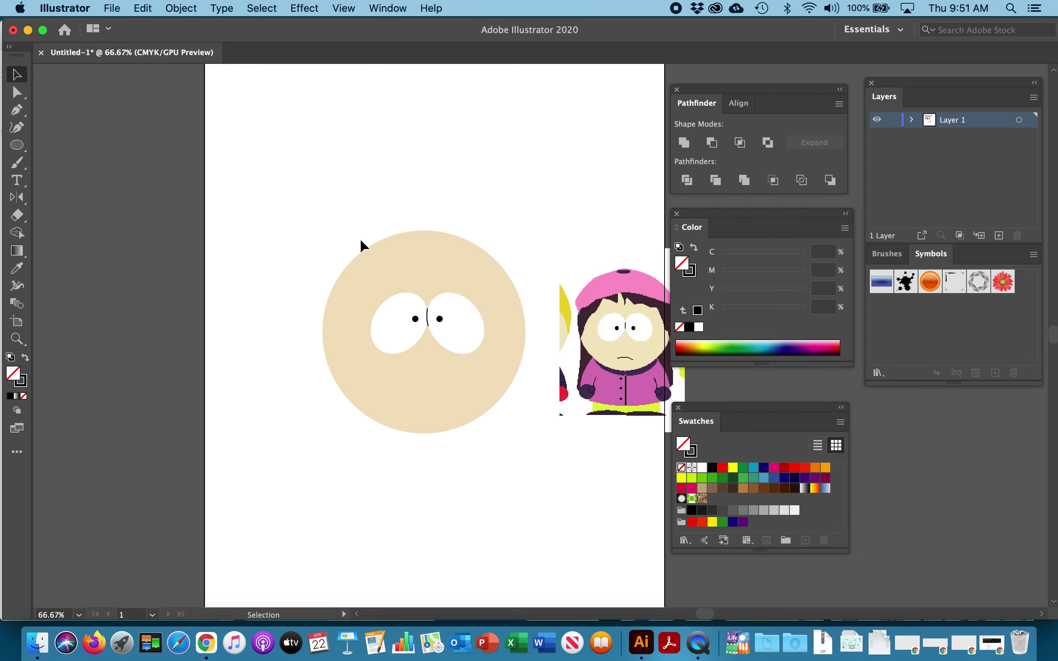
Copy the Stan Marsh image from Google Images in Chrome and return to Illustrator.
scroll(360, 238, right, 3)
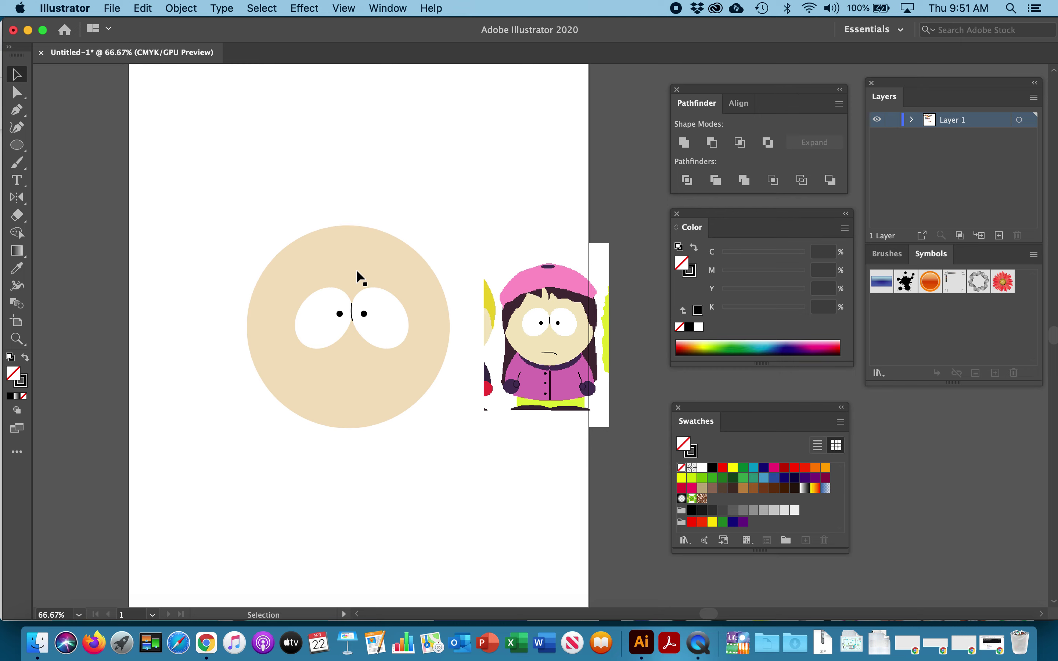
scroll(557, 356, up, 10)
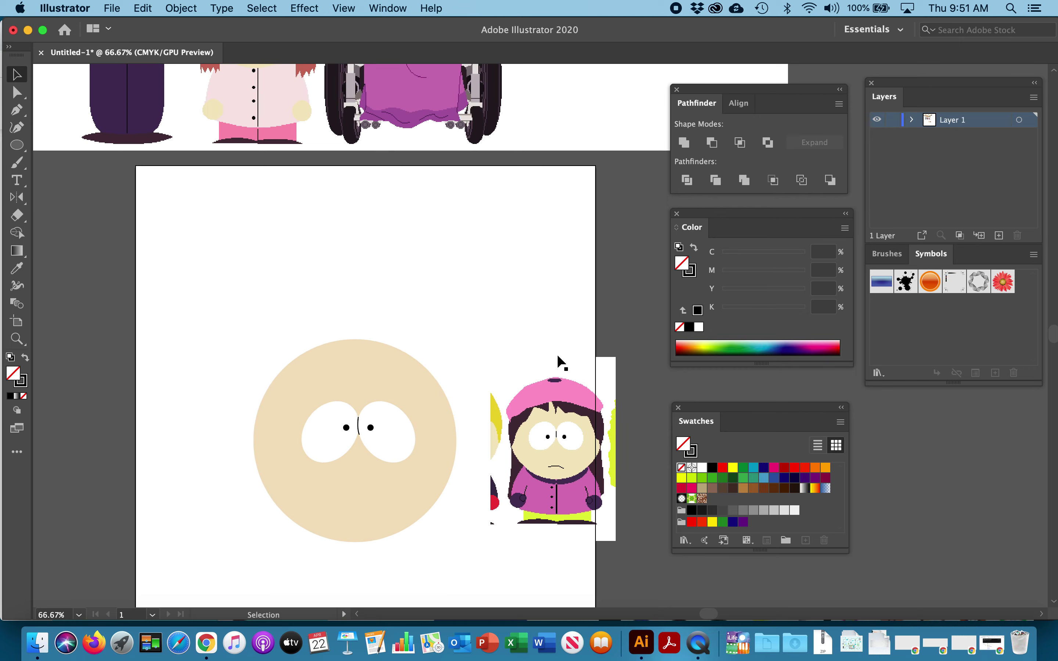
scroll(559, 356, up, 10)
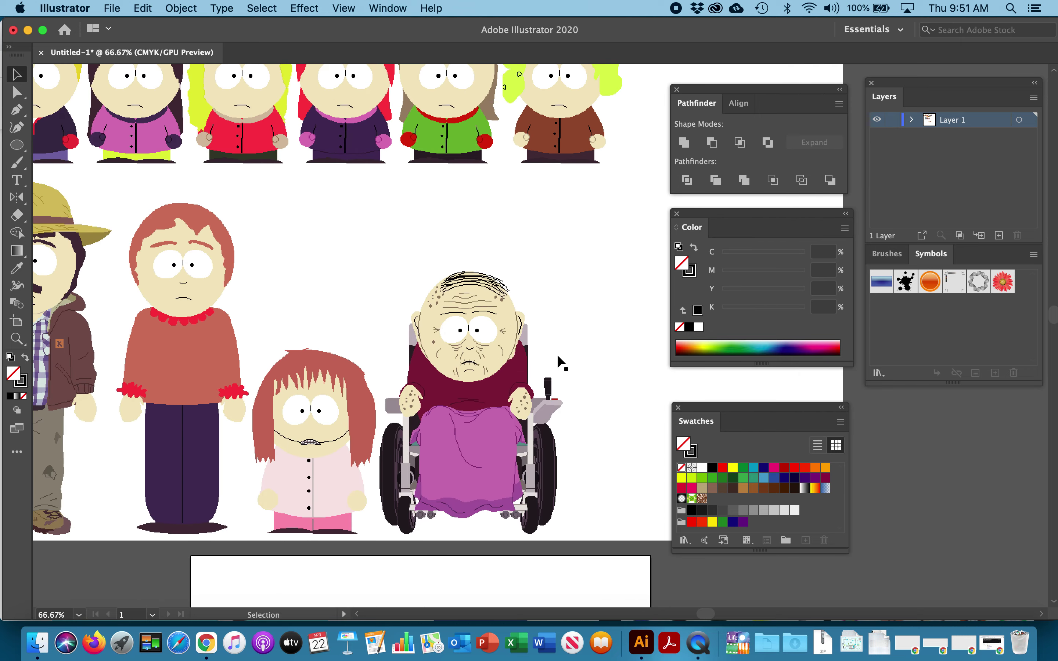
scroll(557, 354, up, 8)
scroll(557, 353, left, 5)
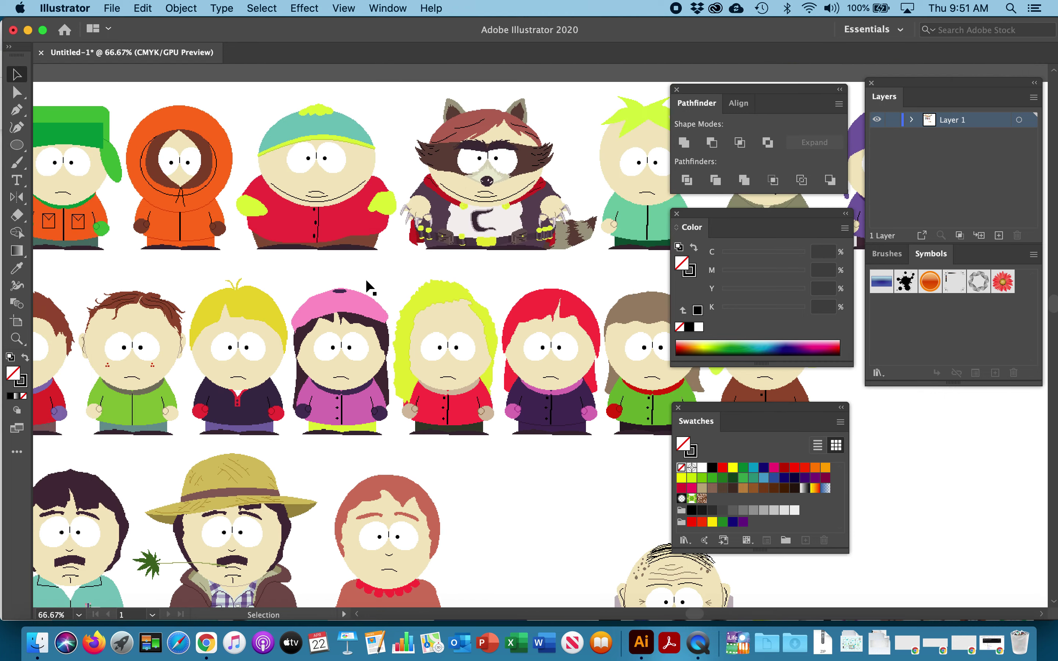
click(206, 643)
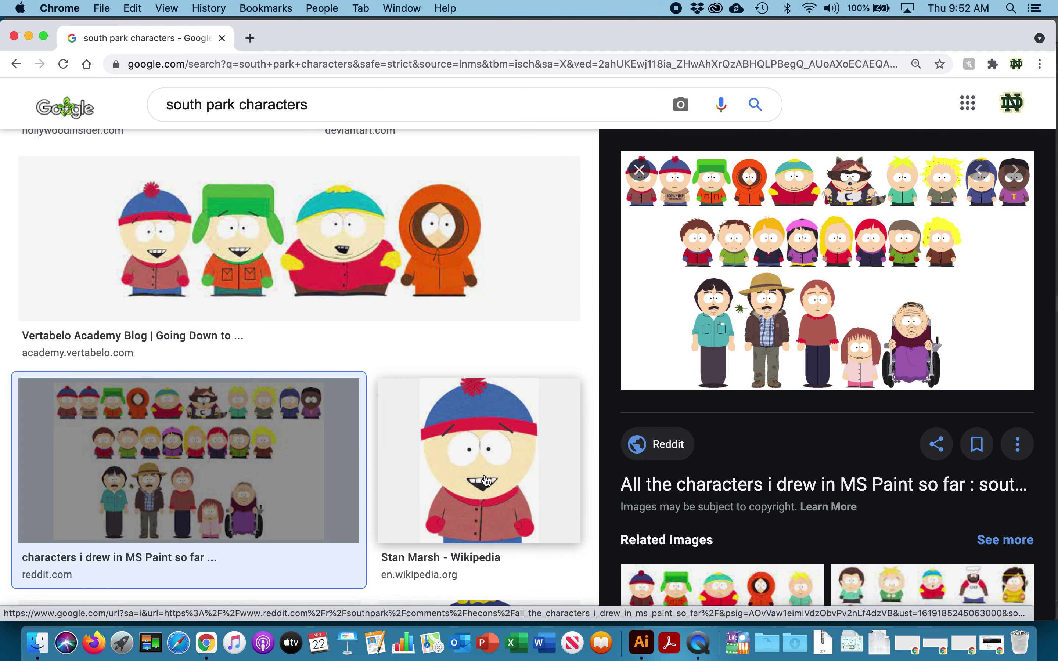
right_click(478, 457)
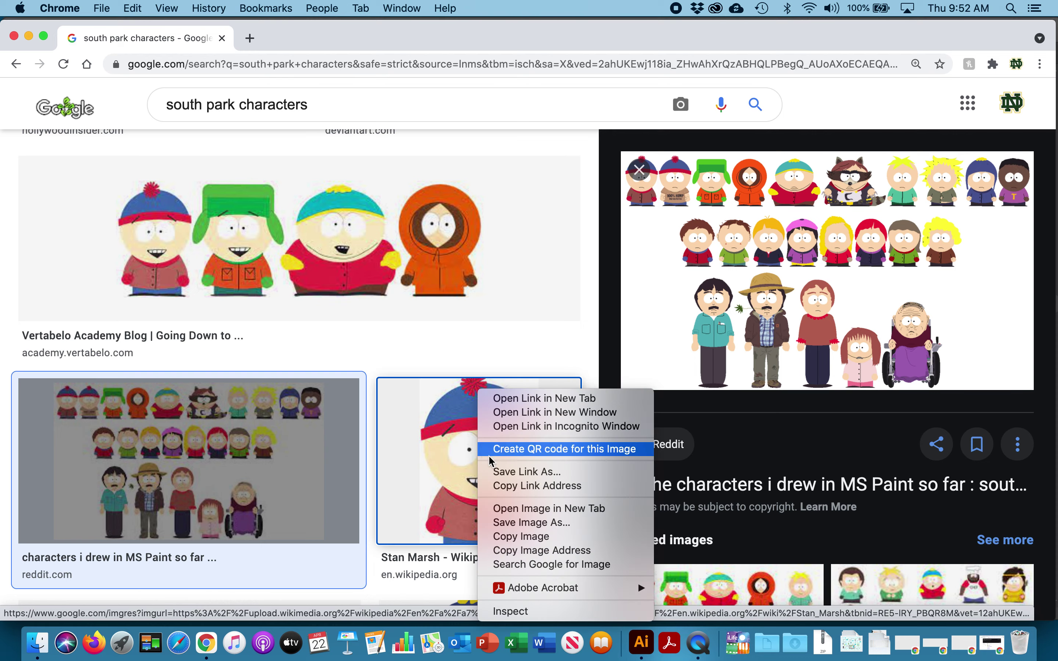
click(520, 536)
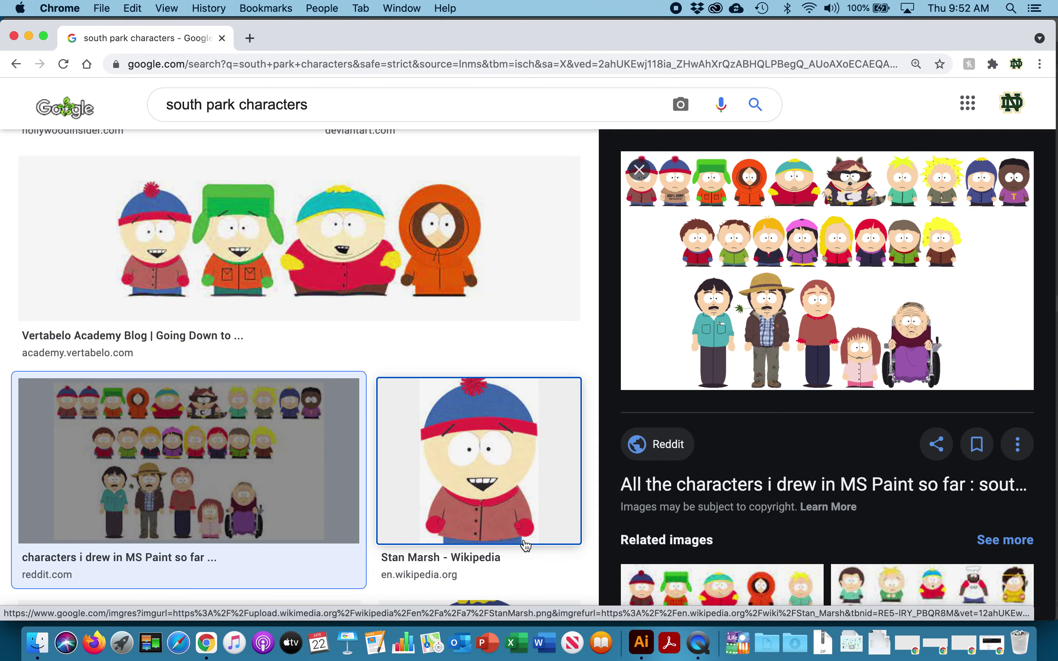
click(631, 643)
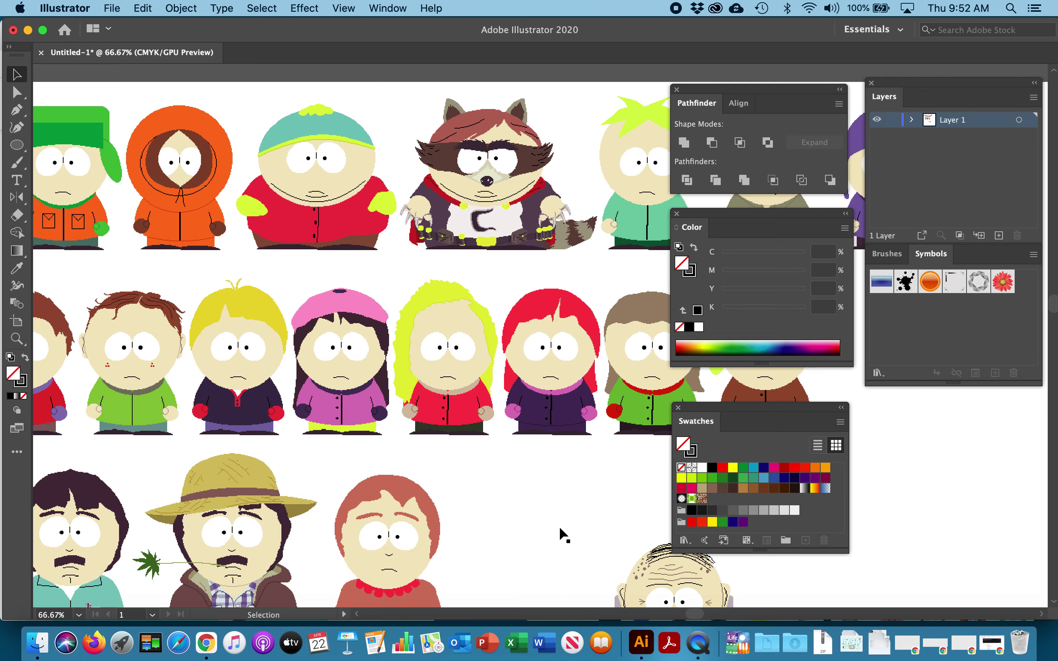
Paste the Stan Marsh image and place it above the Wendy reference.
scroll(559, 527, down, 15)
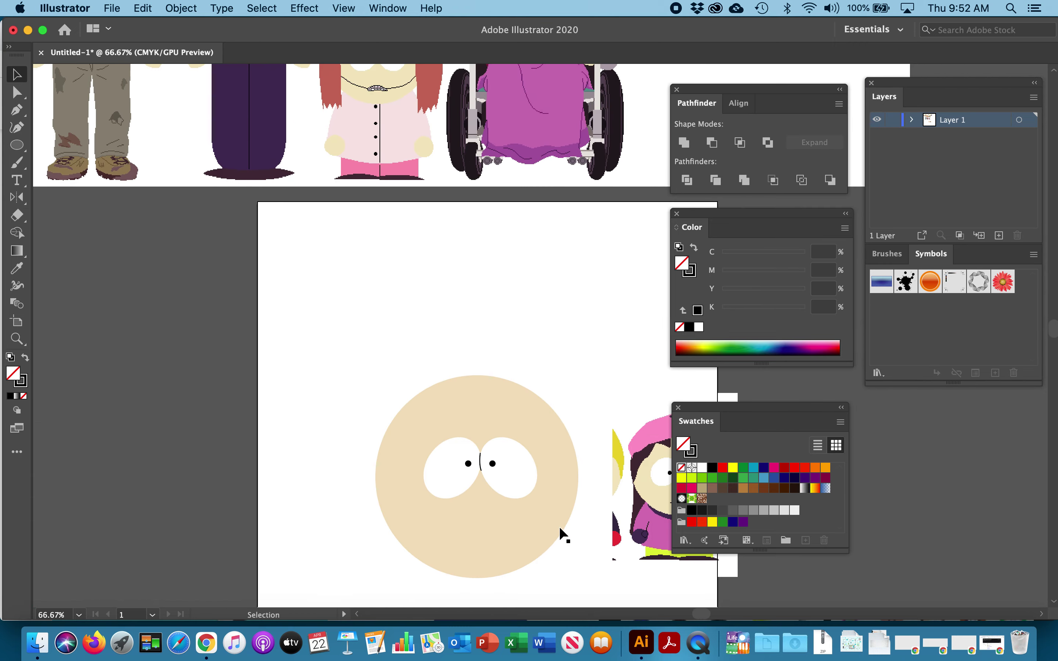
scroll(559, 527, right, 5)
key(cmd+v)
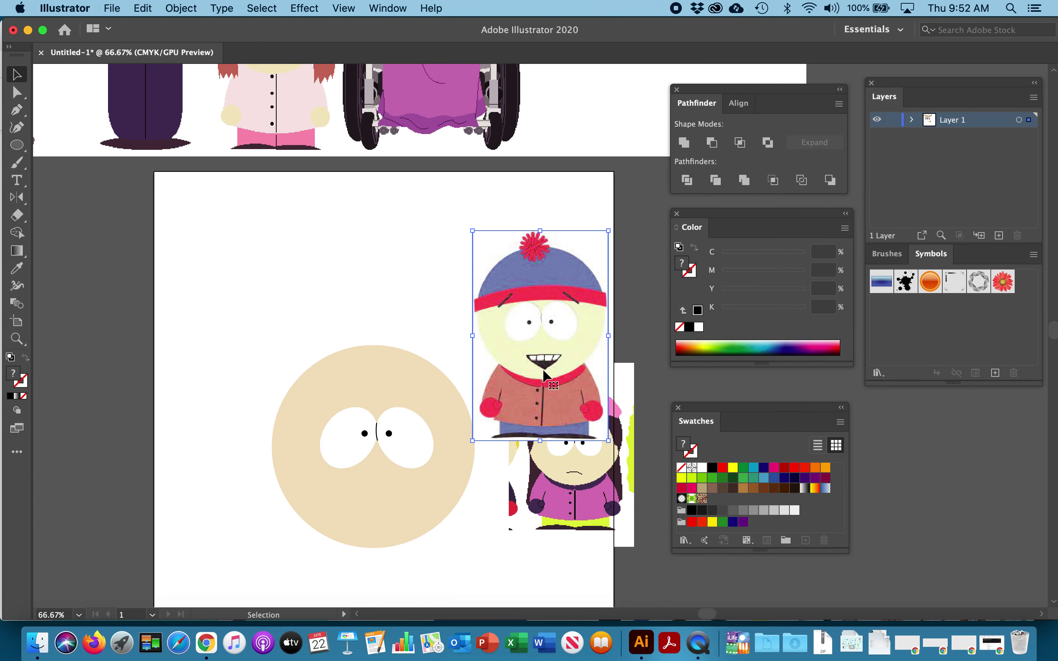
drag(542, 369, 548, 269)
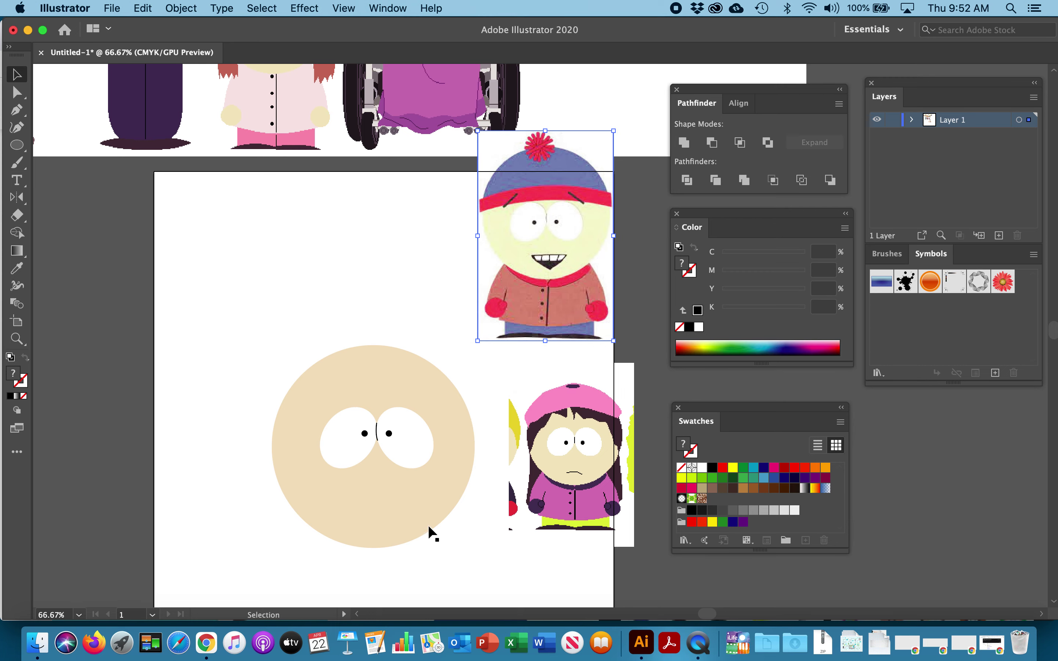
Draw a frown curve below the eyes as a black stroke with no fill.
click(20, 113)
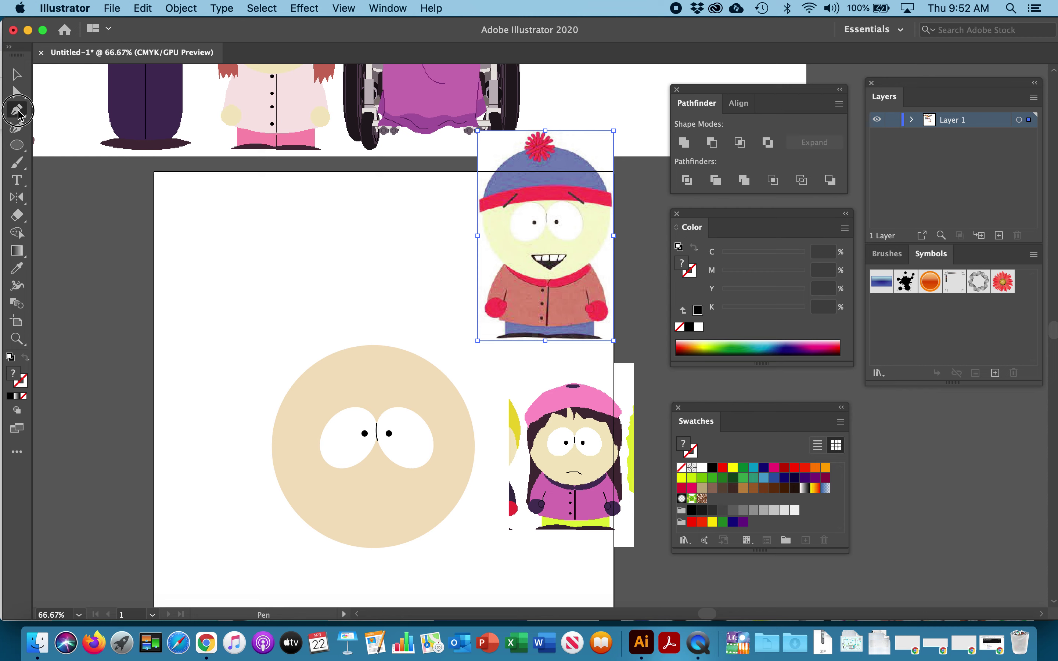
click(354, 499)
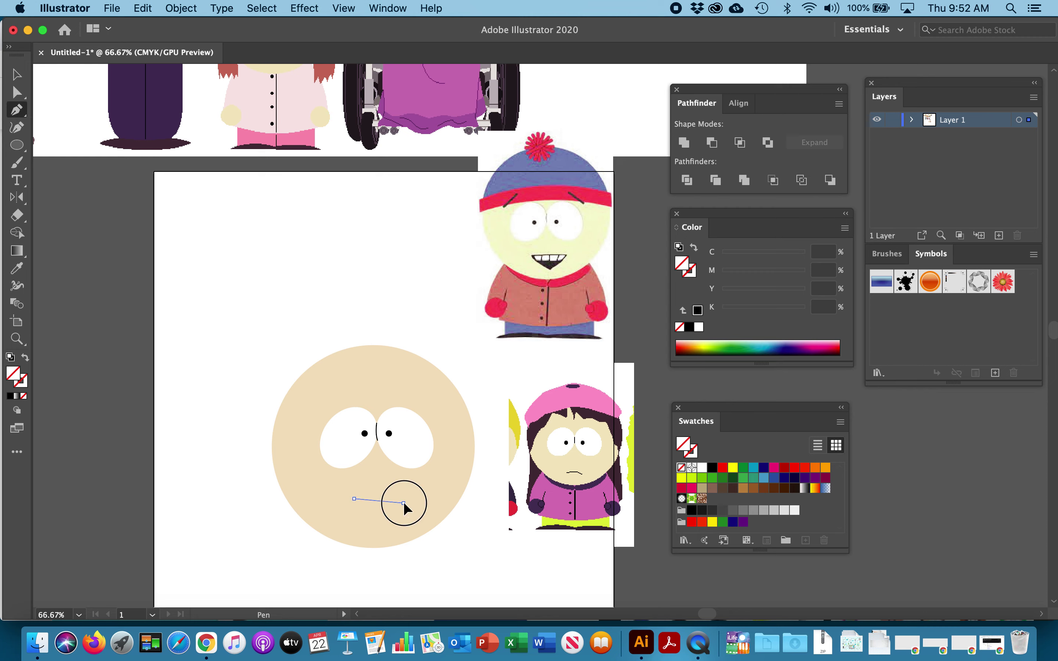
drag(422, 519, 421, 519)
click(16, 76)
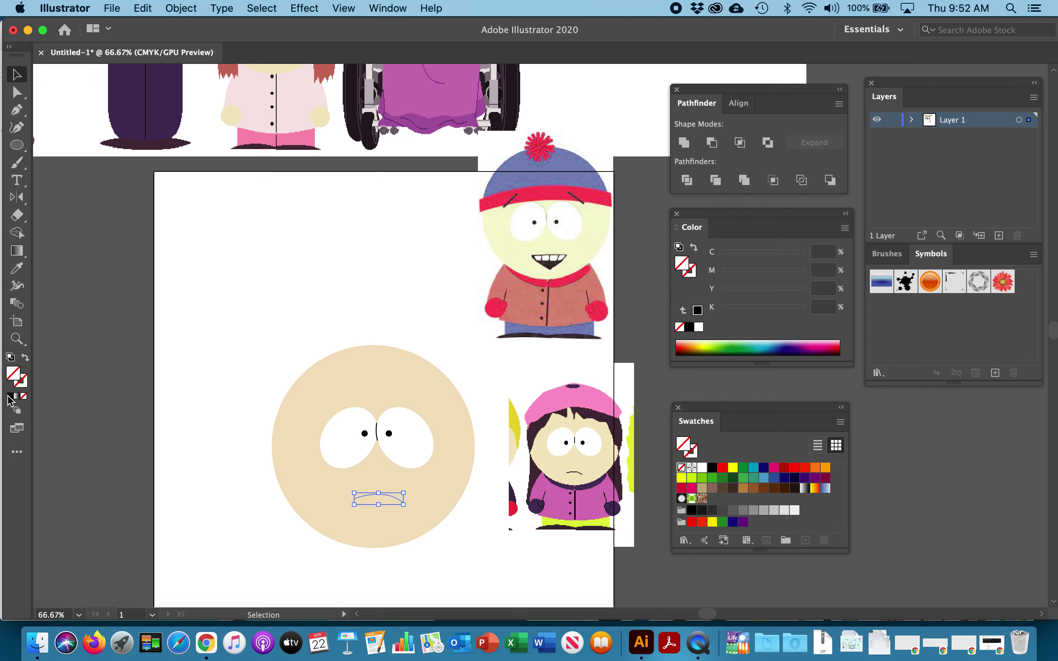
click(8, 395)
click(26, 358)
click(218, 320)
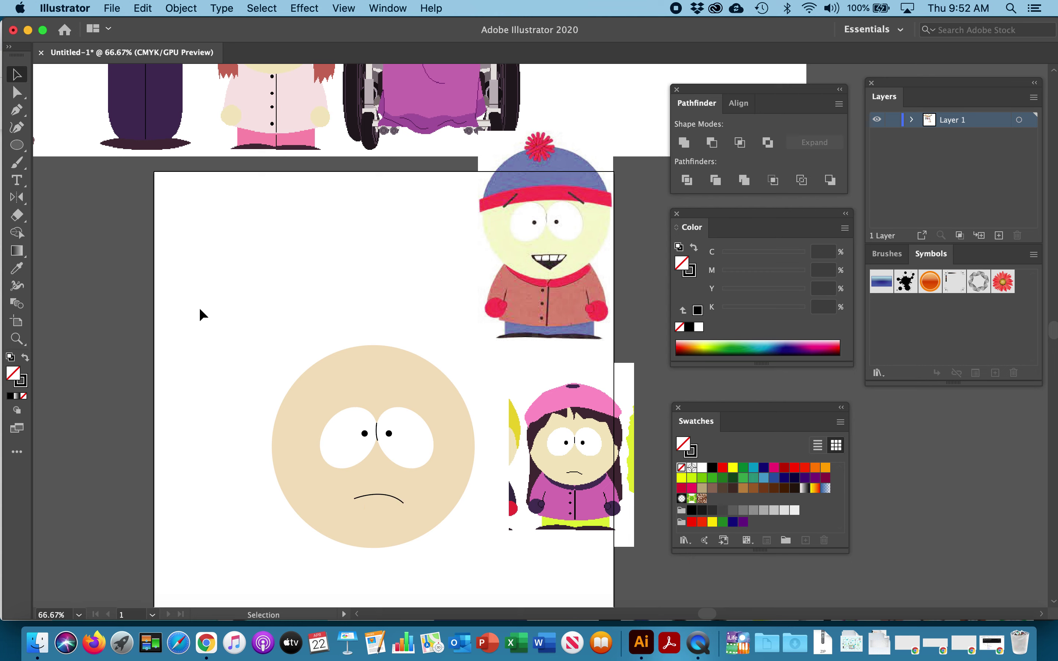
Draw a black trapezoid mouth shape with the Pen tool above the head.
click(16, 110)
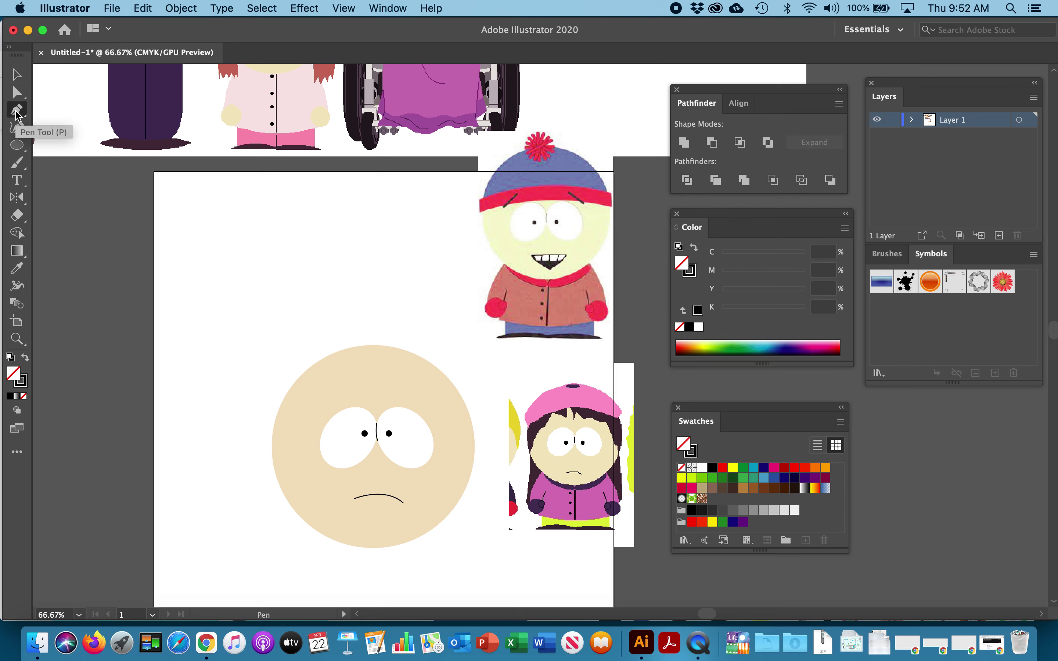
click(334, 239)
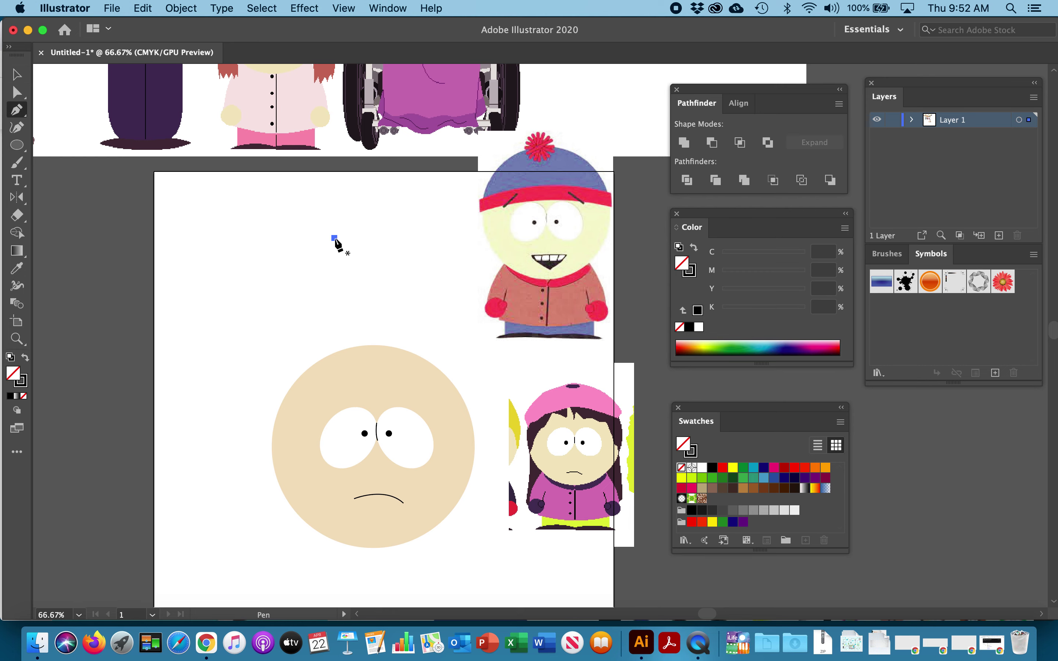
click(381, 238)
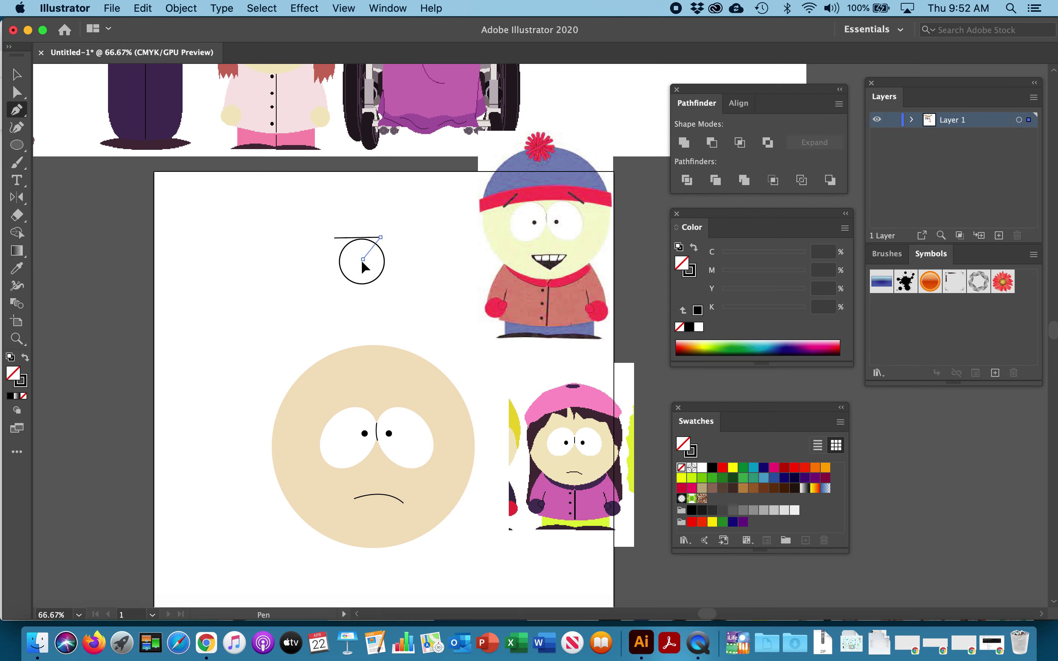
click(350, 260)
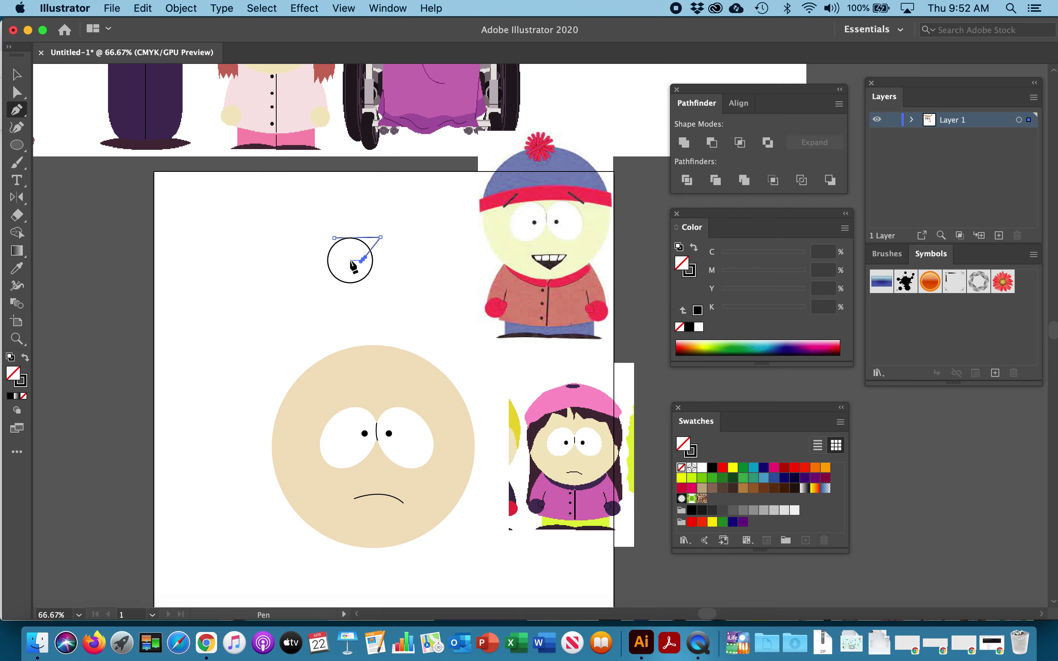
click(334, 239)
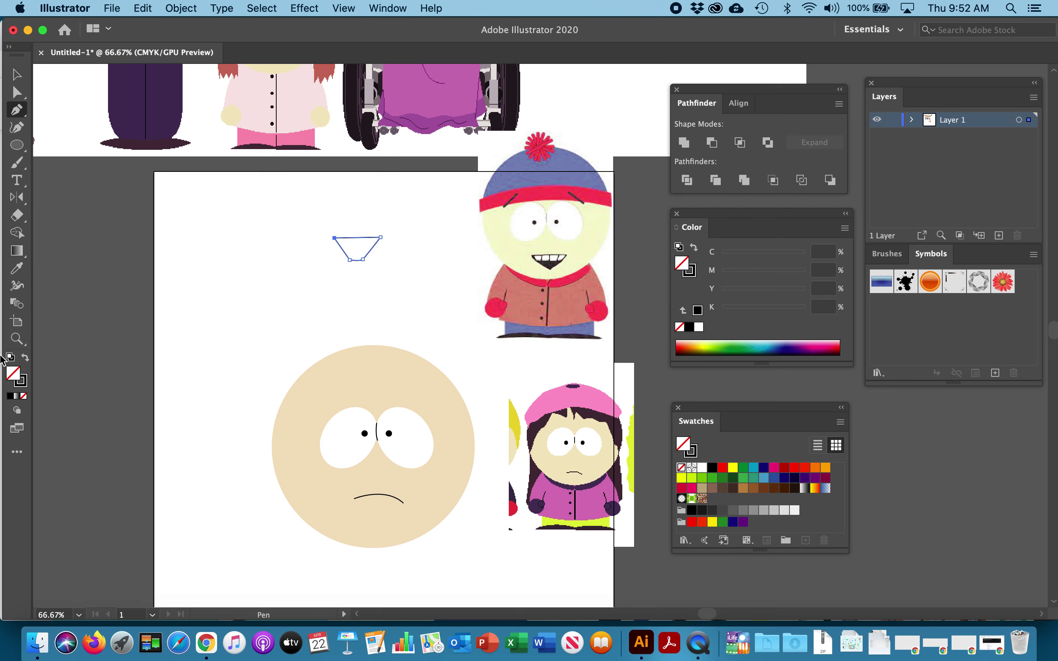
click(25, 358)
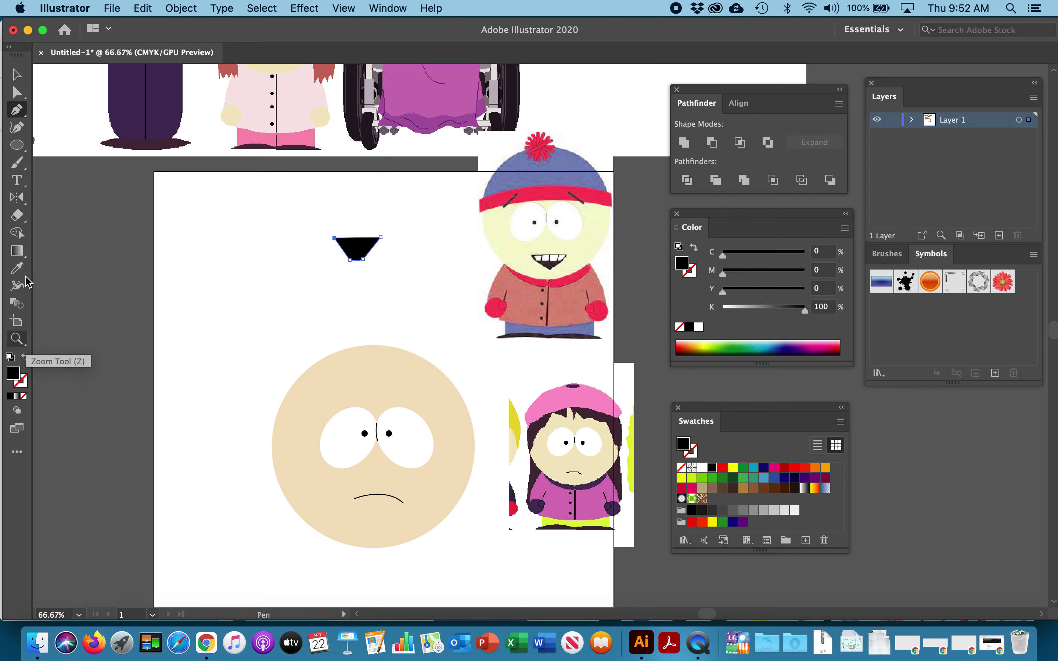
click(17, 74)
click(292, 306)
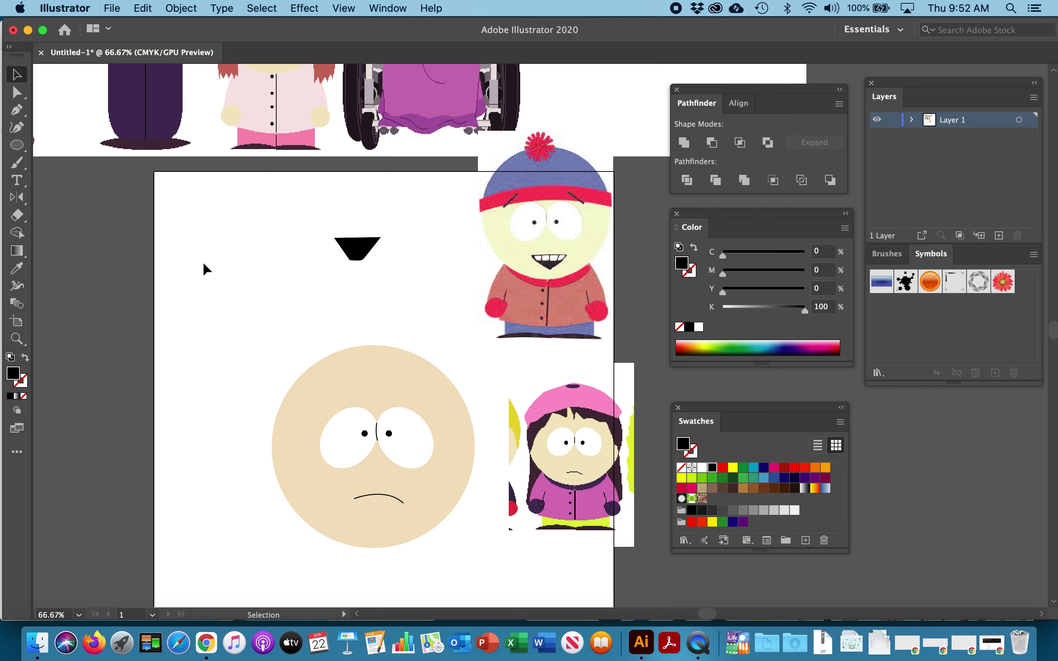
Zoom in and draw a white first tooth at the mouth's top-left corner.
click(16, 111)
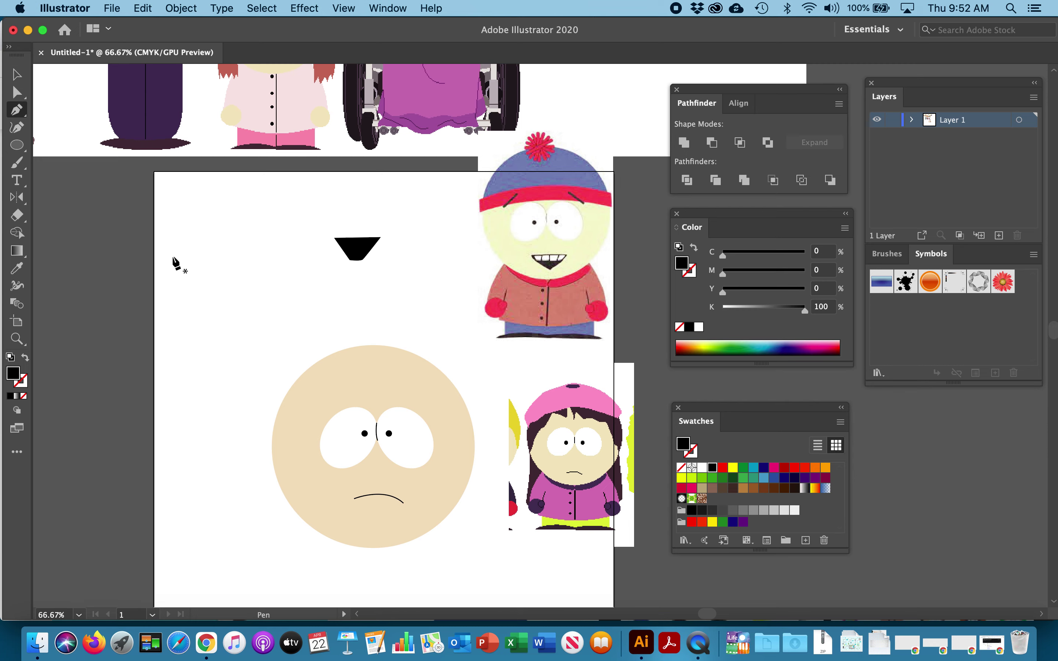
key(super+equal)
key(super+equal)
scroll(188, 264, left, 3)
scroll(189, 265, up, 2)
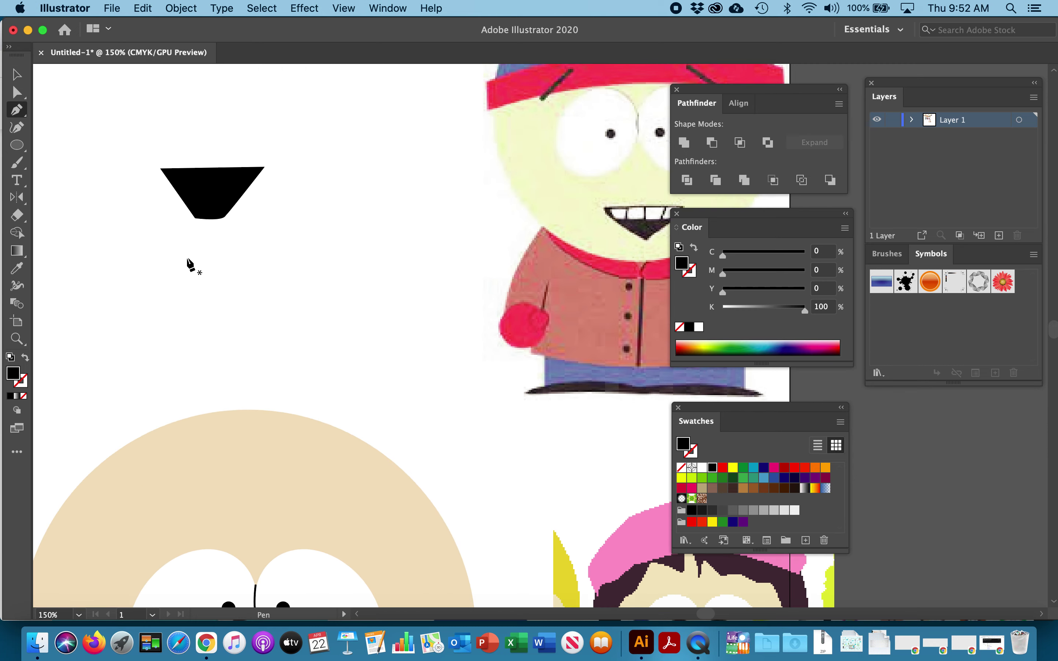
click(172, 174)
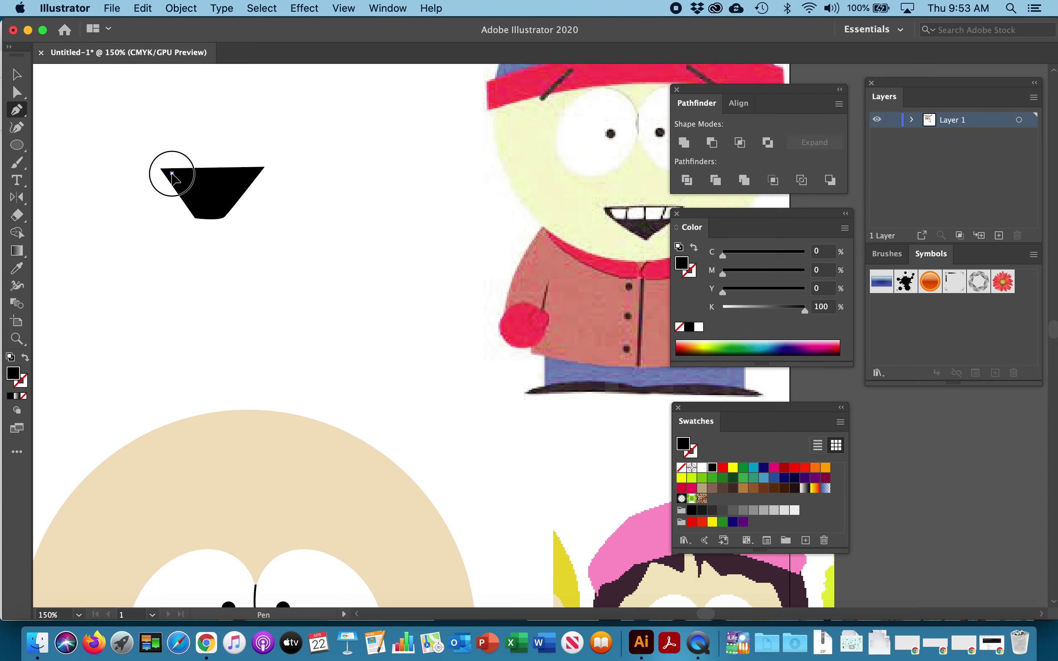
click(189, 187)
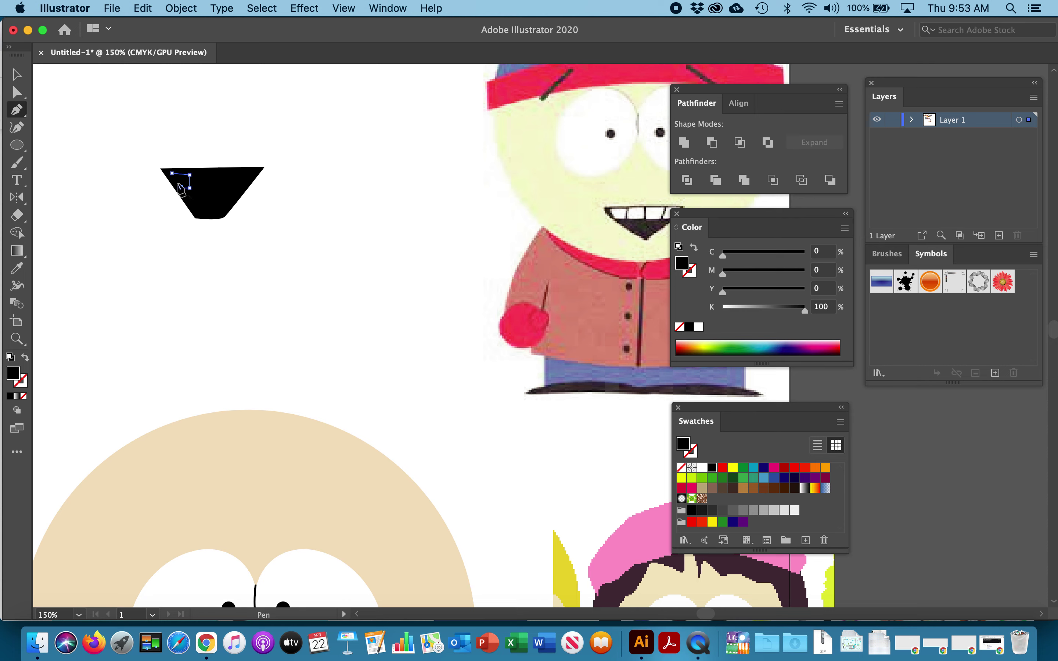
click(179, 188)
click(172, 173)
click(702, 468)
click(16, 75)
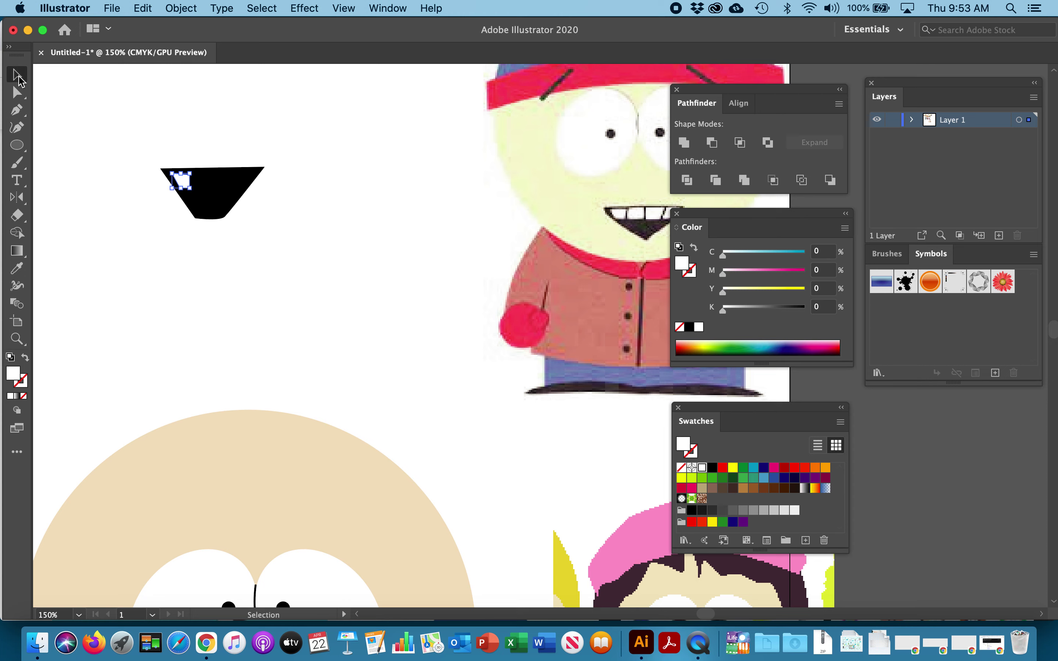
click(105, 123)
Draw a second tooth beside the first along the mouth's top edge.
click(16, 110)
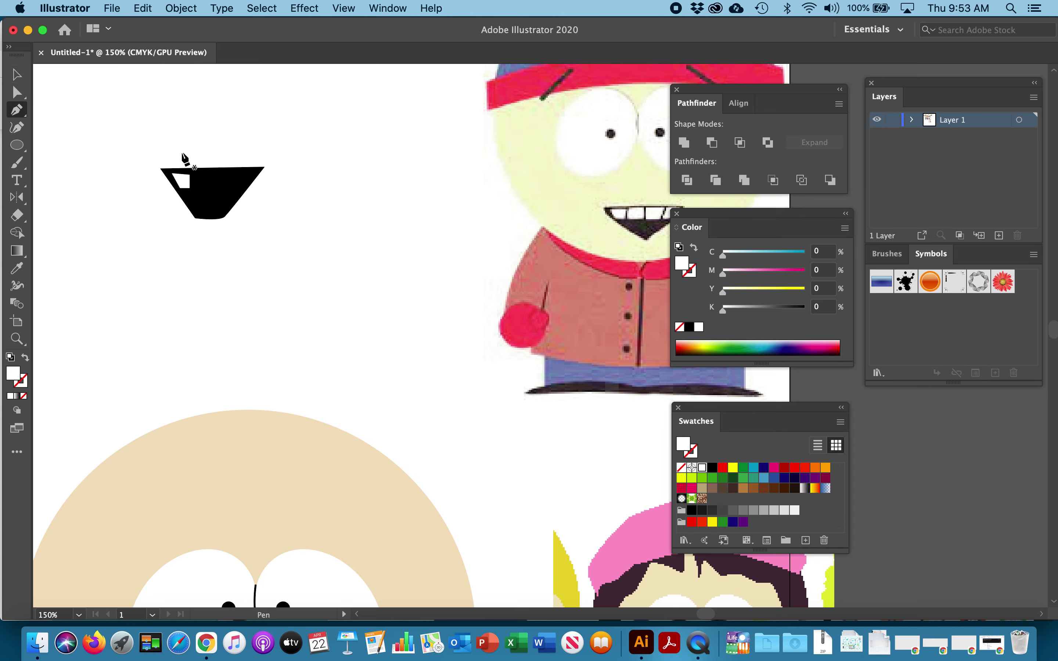
drag(188, 187, 194, 174)
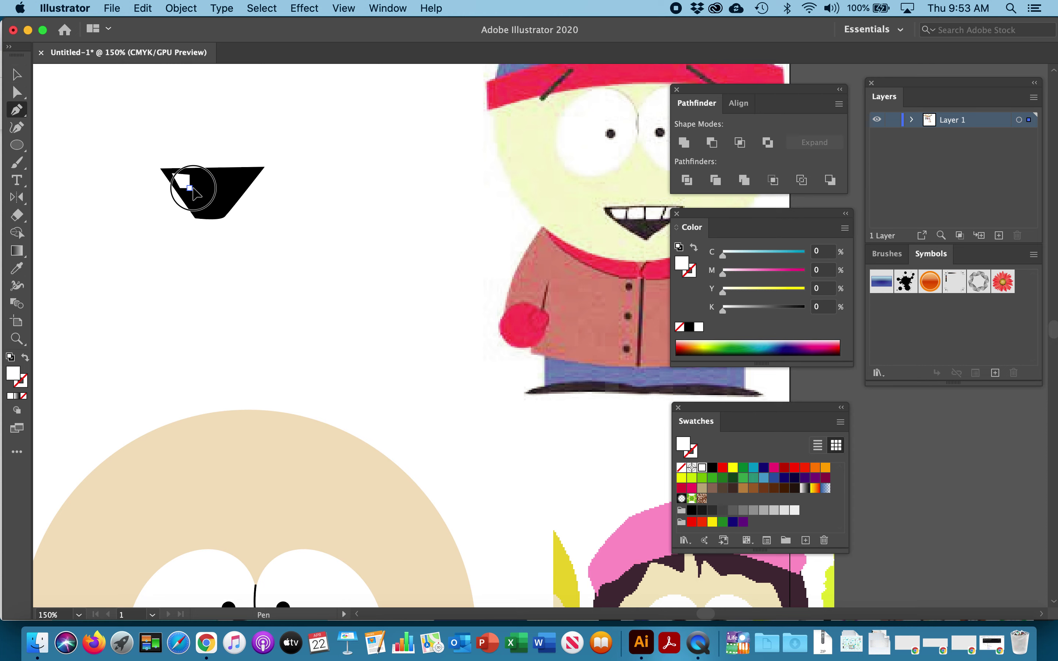
click(209, 189)
click(211, 175)
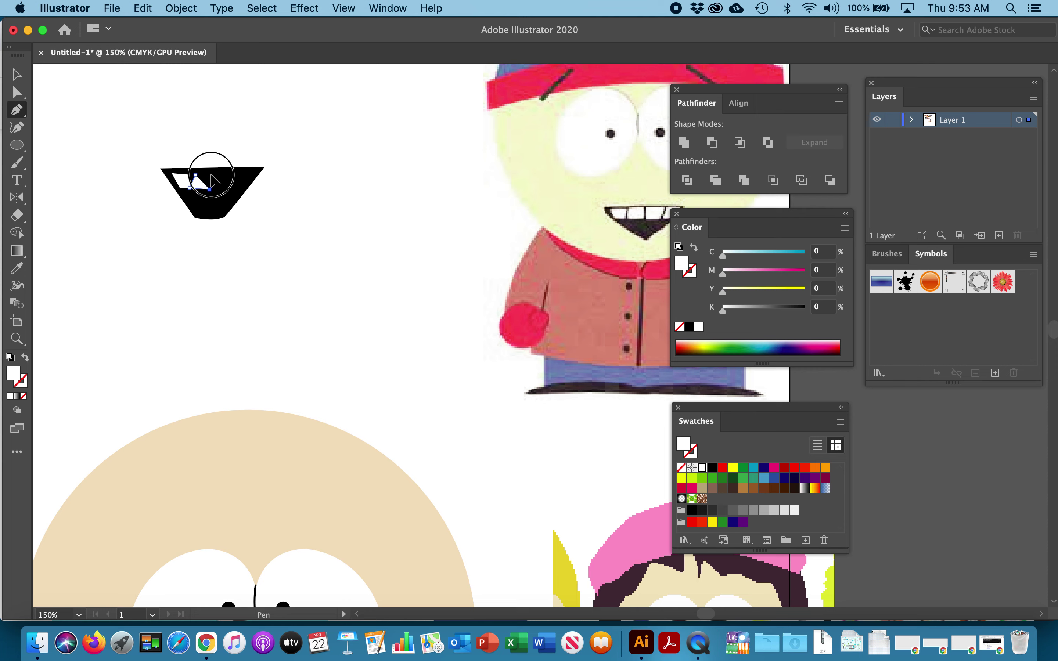
click(16, 74)
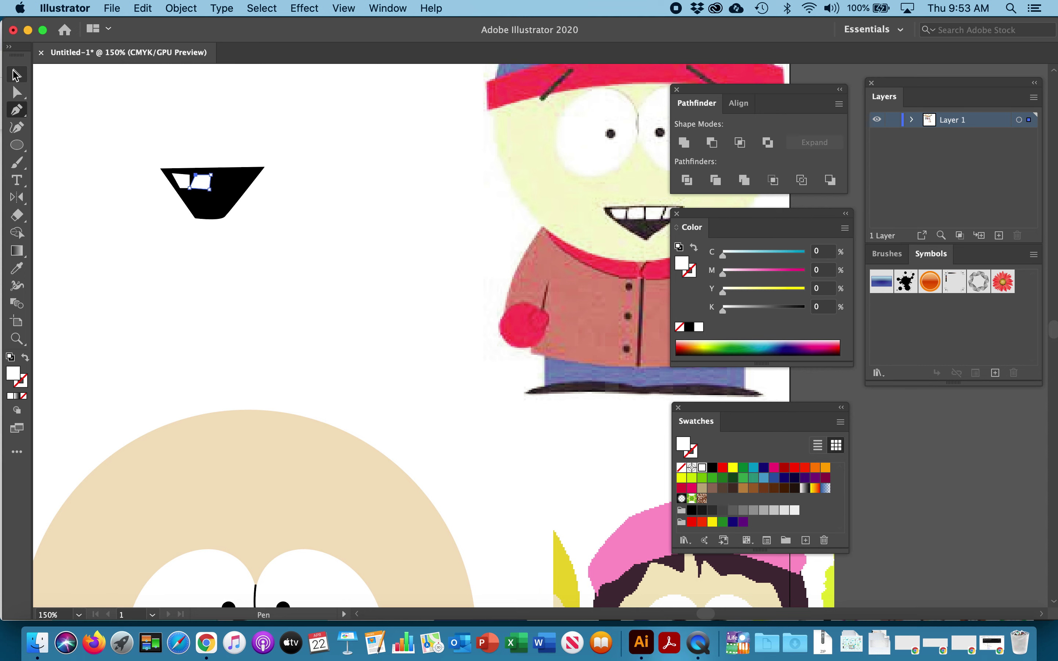
click(76, 113)
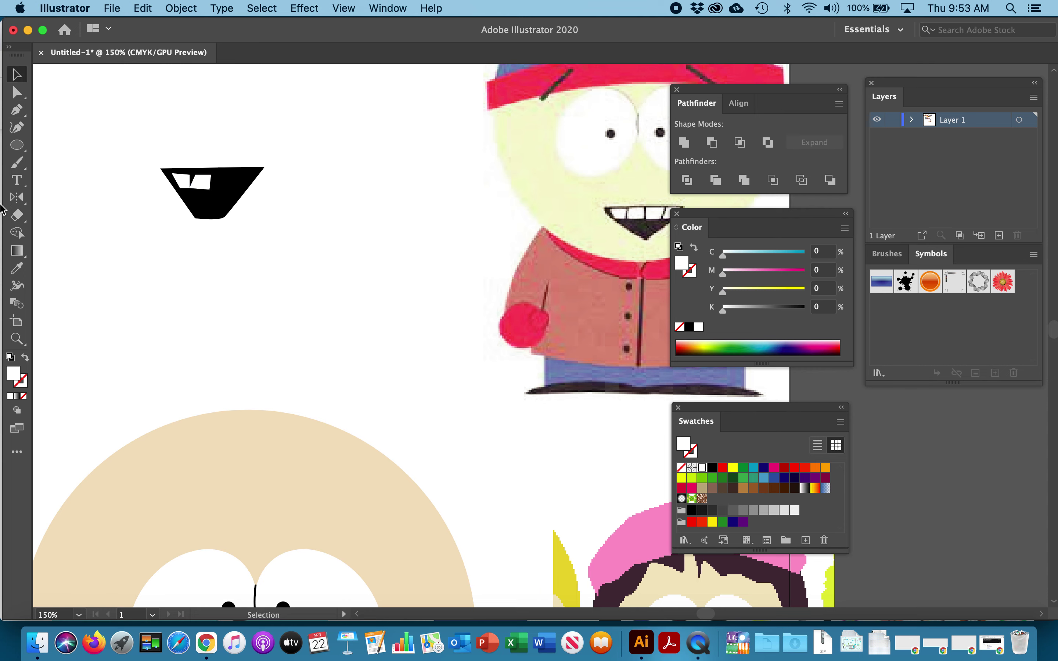
Draw the remaining teeth across the rest of the mouth's top edge.
click(16, 110)
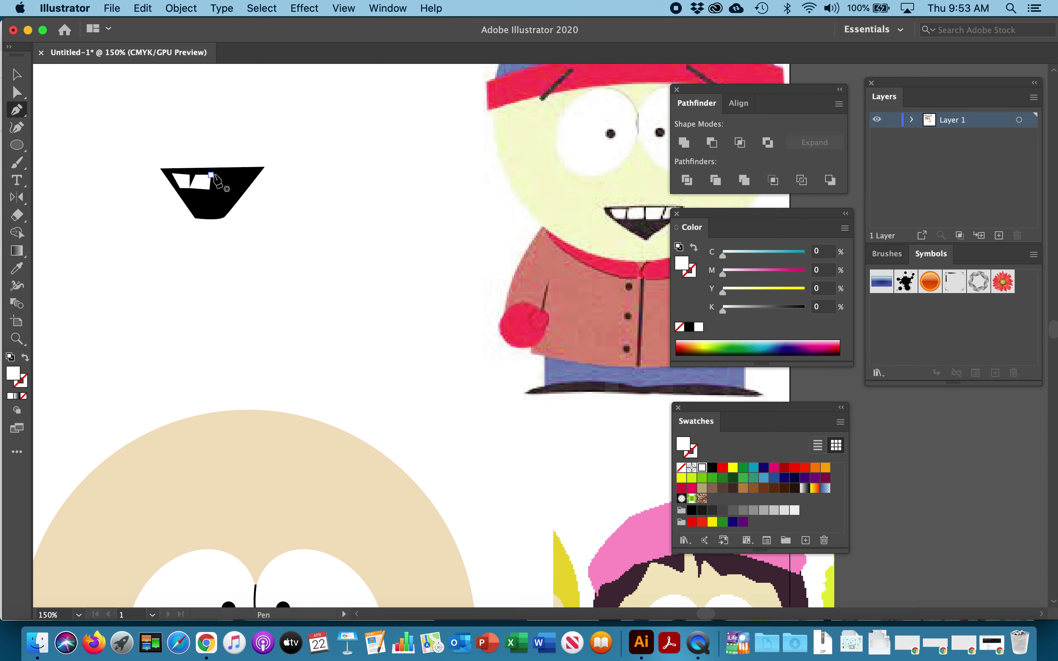
click(211, 175)
click(216, 175)
click(235, 175)
click(13, 77)
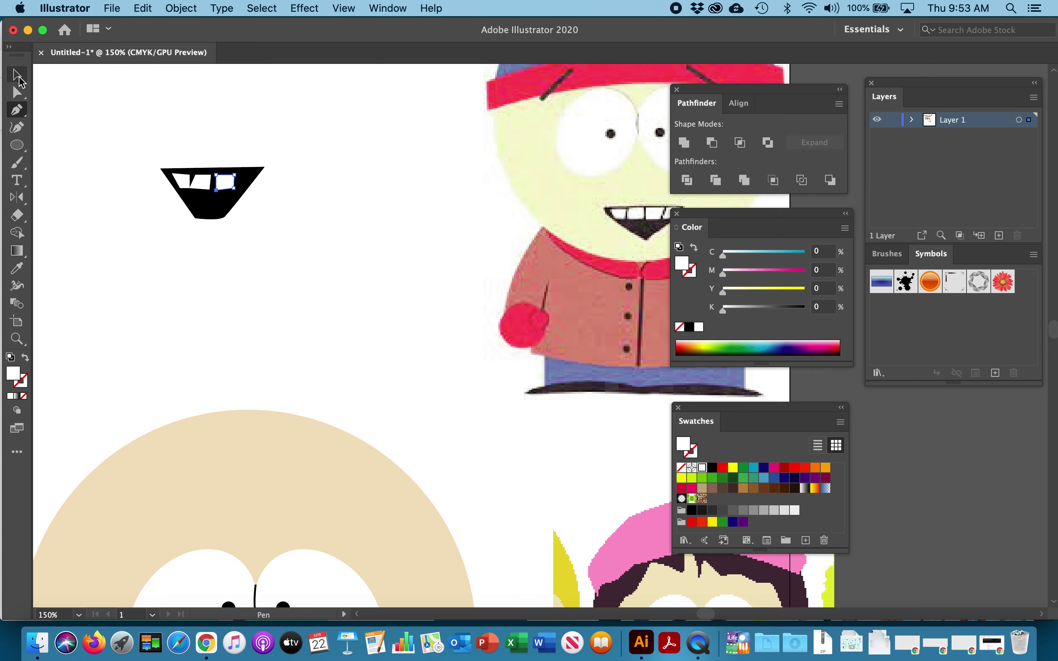
click(107, 125)
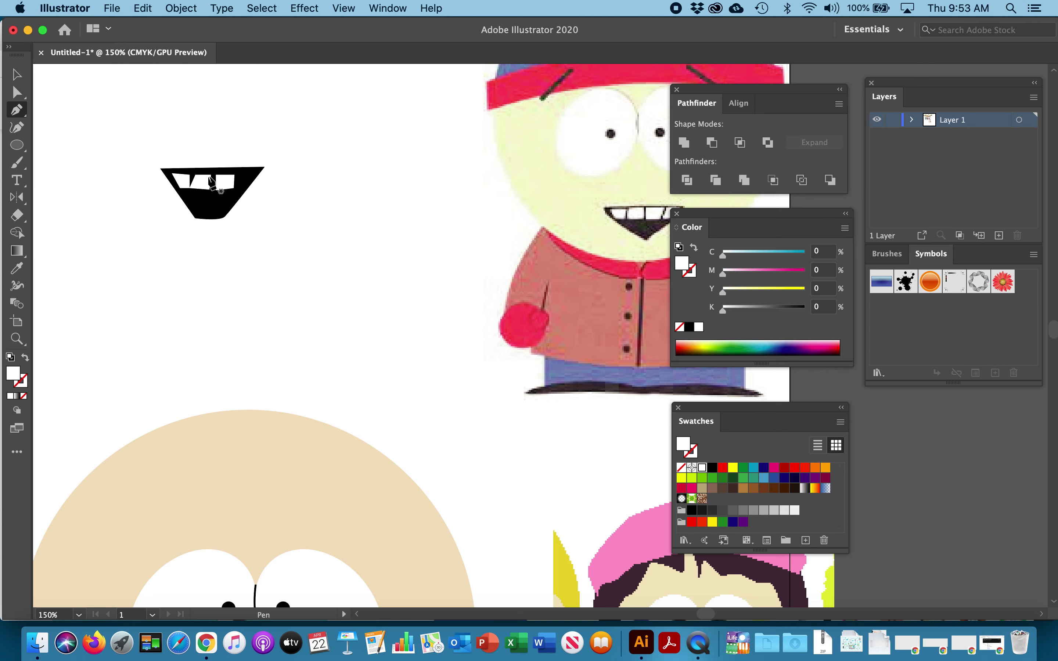
click(234, 189)
click(16, 74)
click(70, 100)
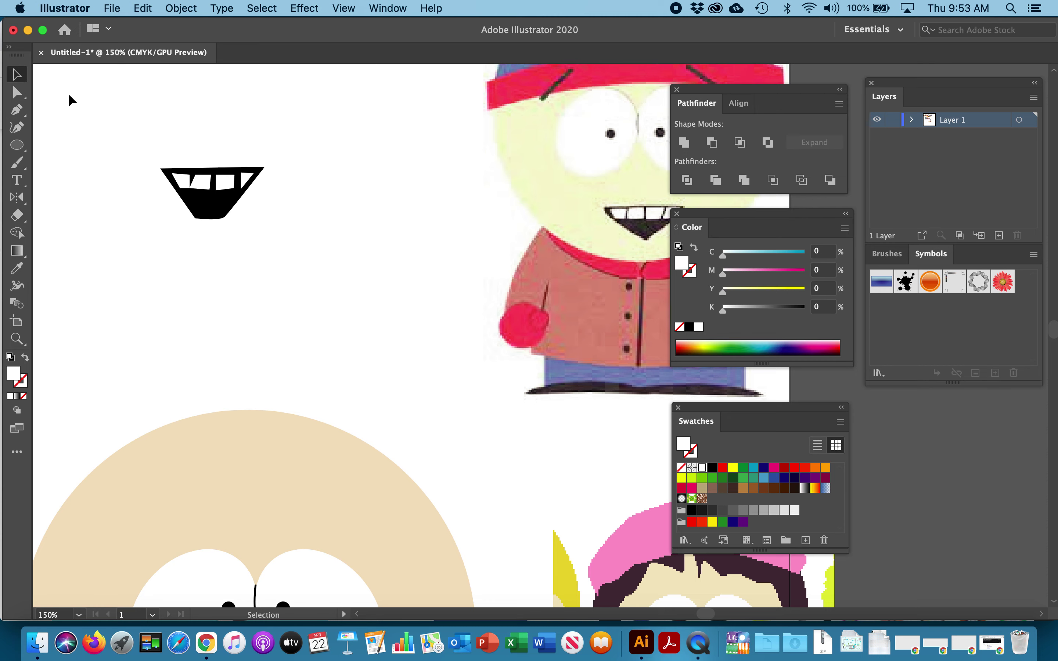
Zoom out, try the toothy mouth on the face, enlarge it, and return it above the head.
key(super+minus)
key(super+minus)
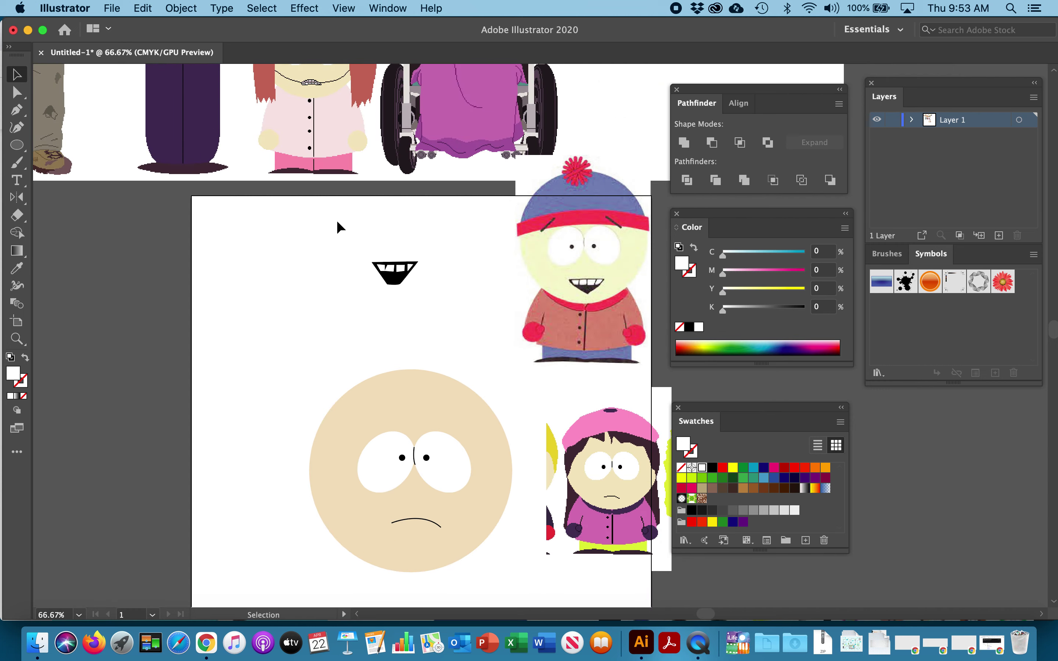
drag(338, 224, 418, 524)
drag(354, 322, 422, 535)
click(370, 323)
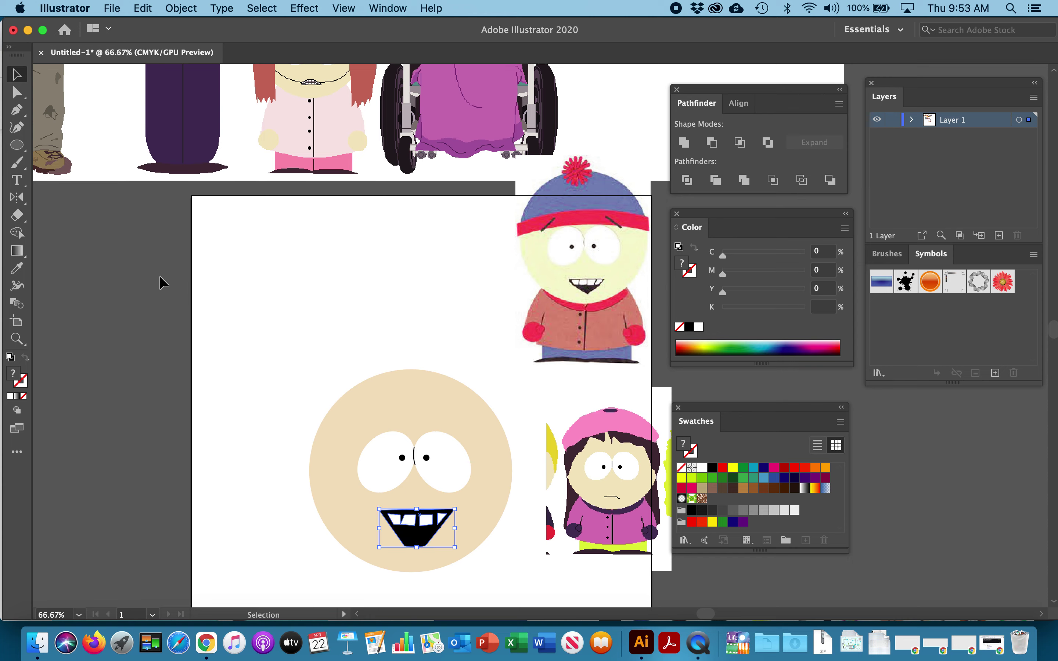
drag(420, 540, 430, 349)
drag(430, 242, 423, 248)
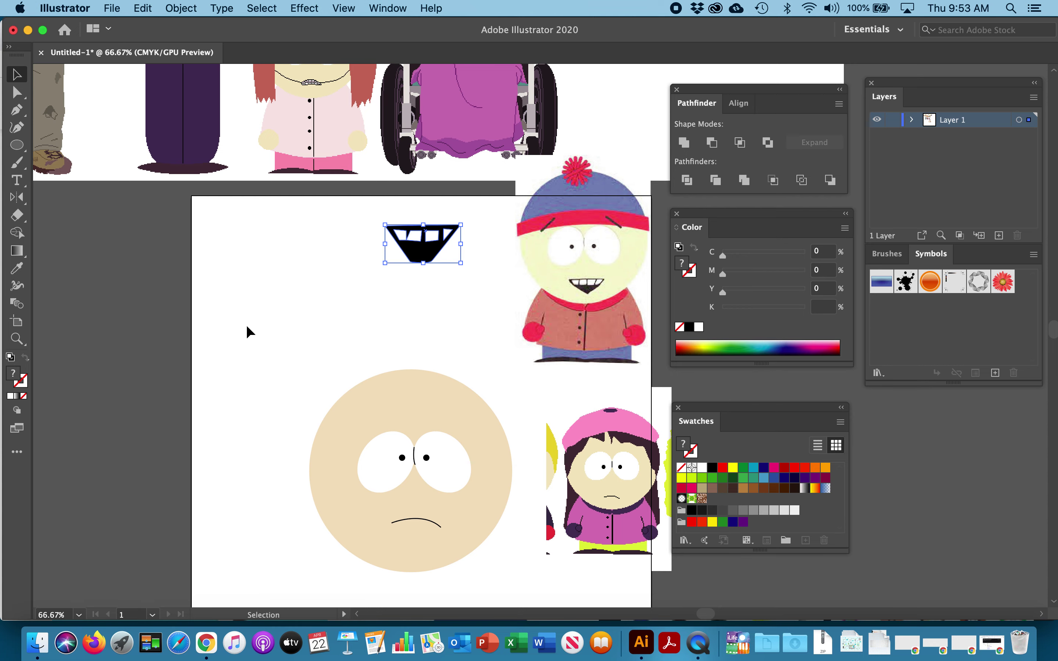
Deselect the mouth and scroll the canvas until the beige frowning head is in view.
click(291, 316)
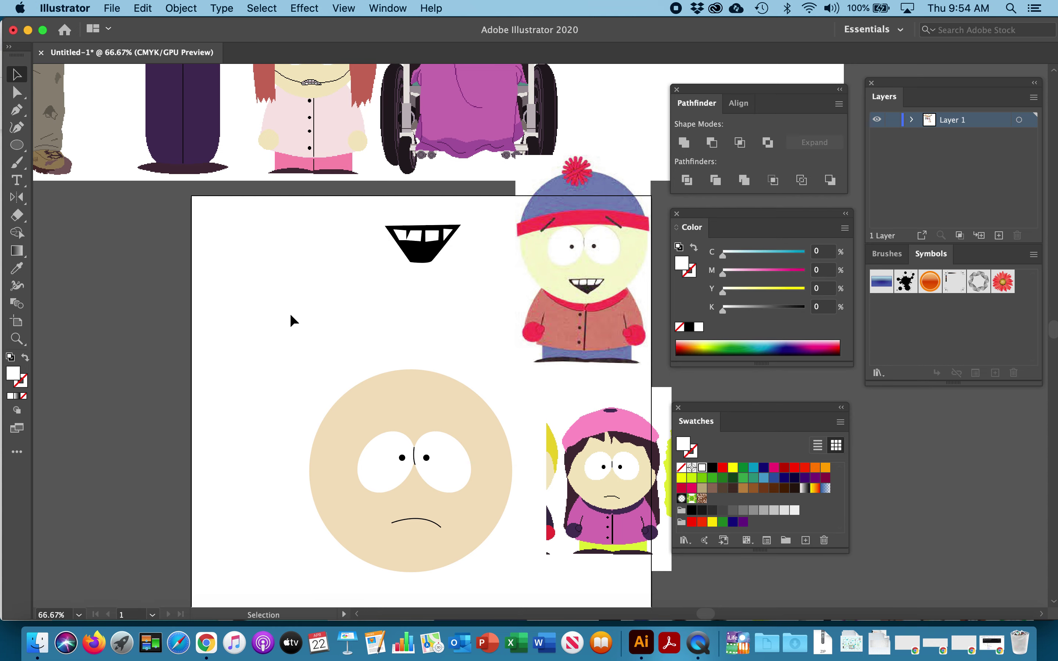
scroll(291, 315, up, 4)
scroll(290, 315, up, 15)
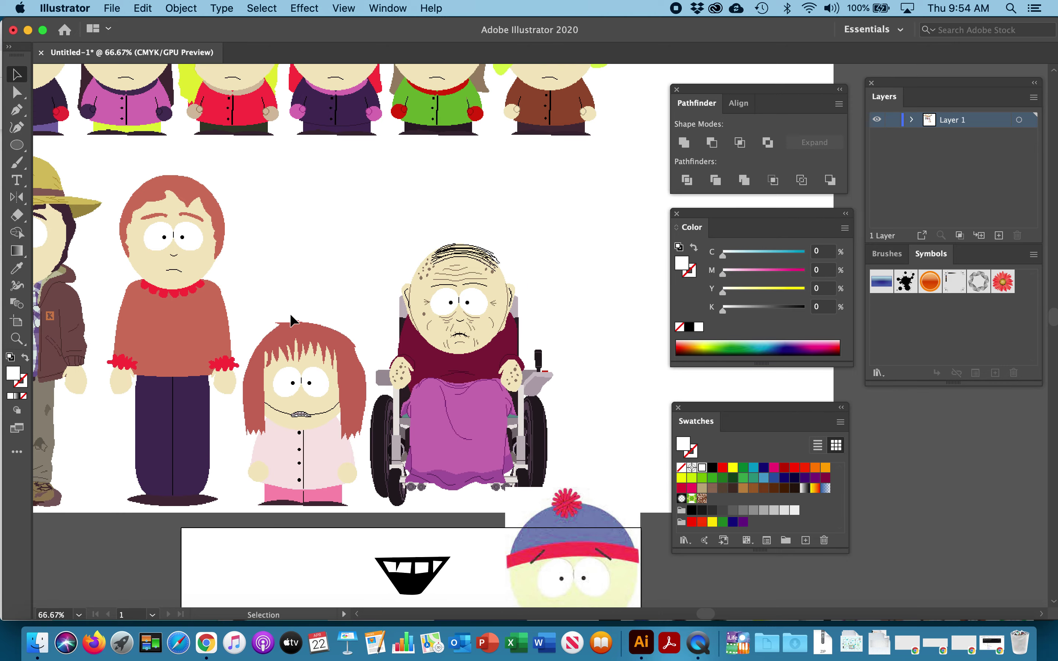
scroll(290, 315, left, 10)
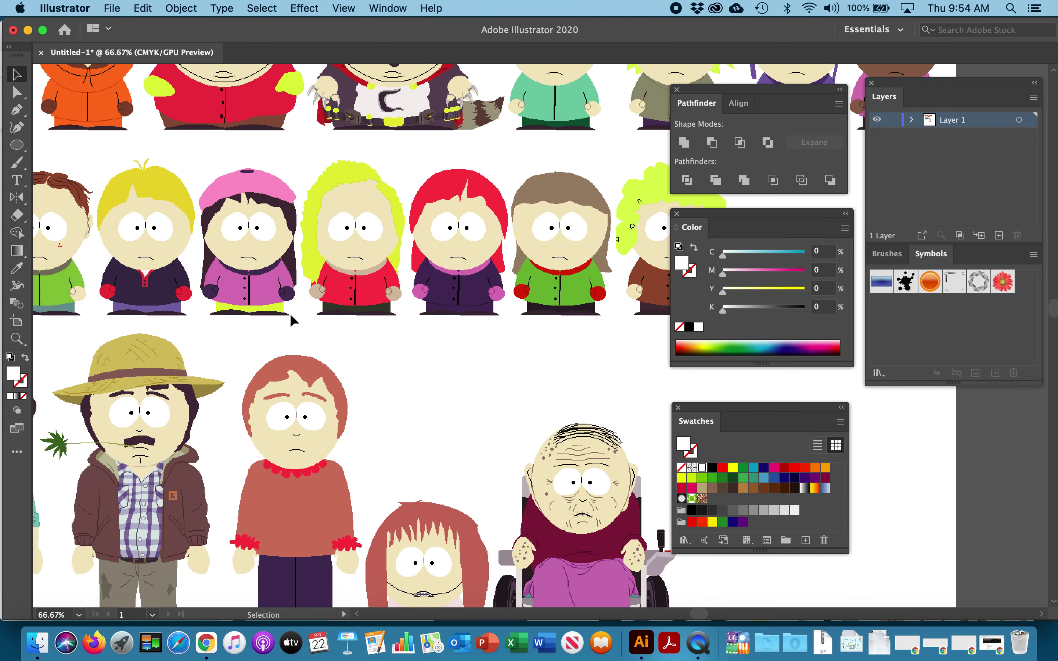
scroll(290, 314, down, 2)
scroll(290, 314, right, 8)
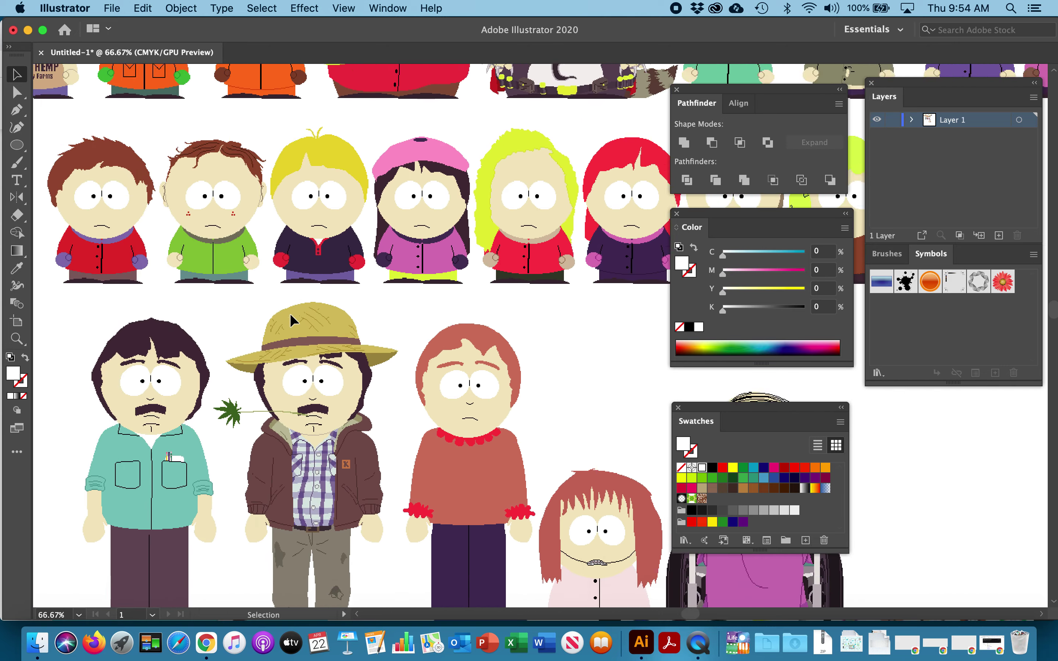
scroll(291, 314, up, 10)
scroll(290, 314, right, 3)
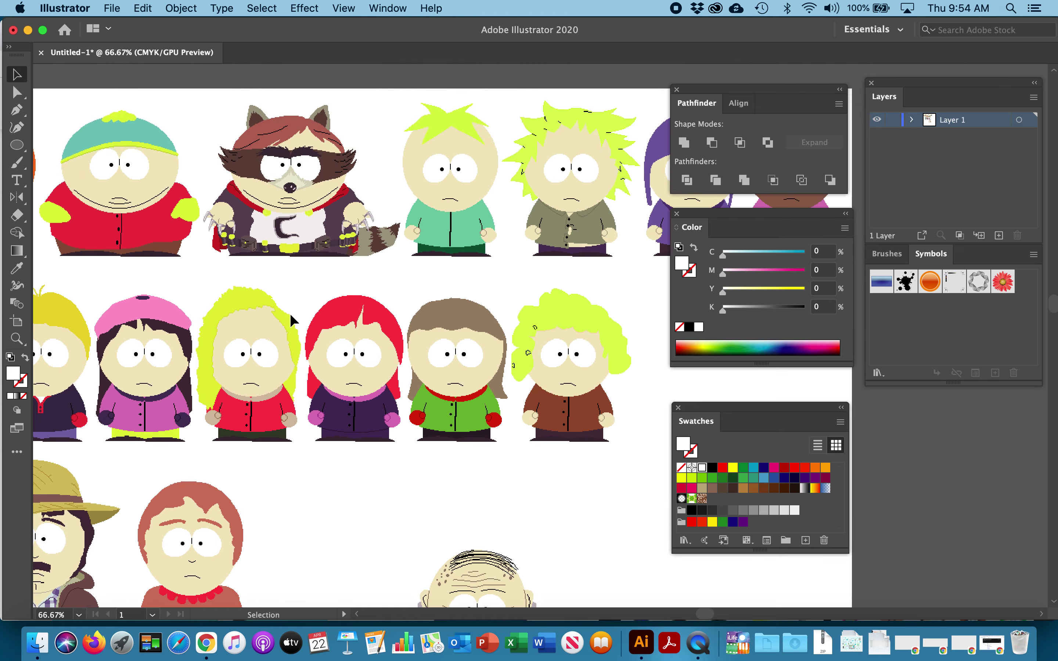
scroll(290, 314, right, 7)
scroll(291, 314, up, 2)
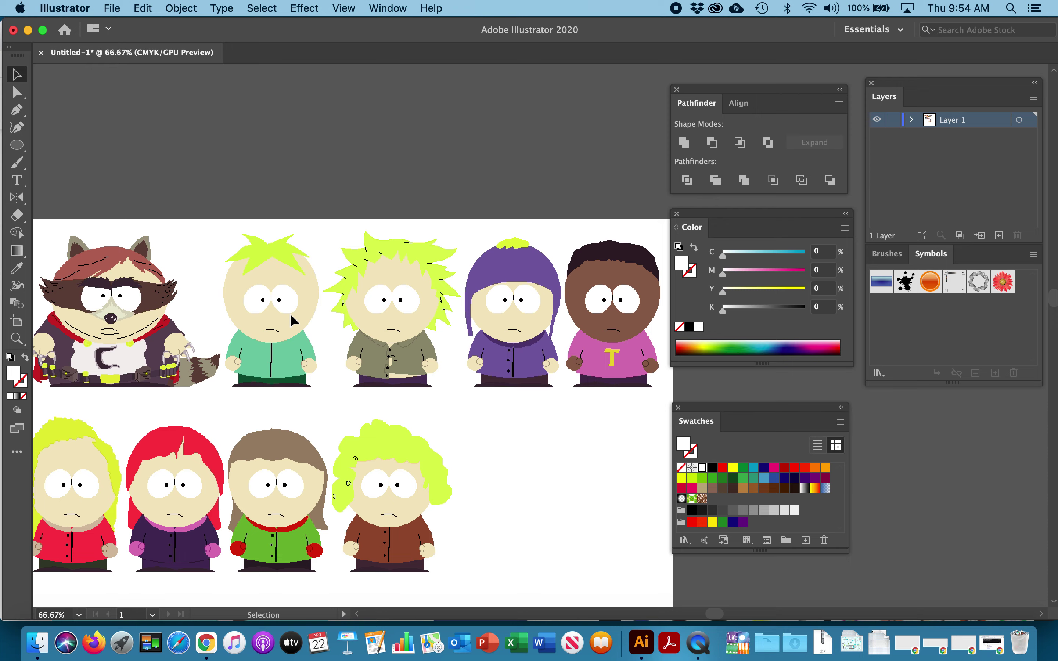
scroll(478, 317, left, 14)
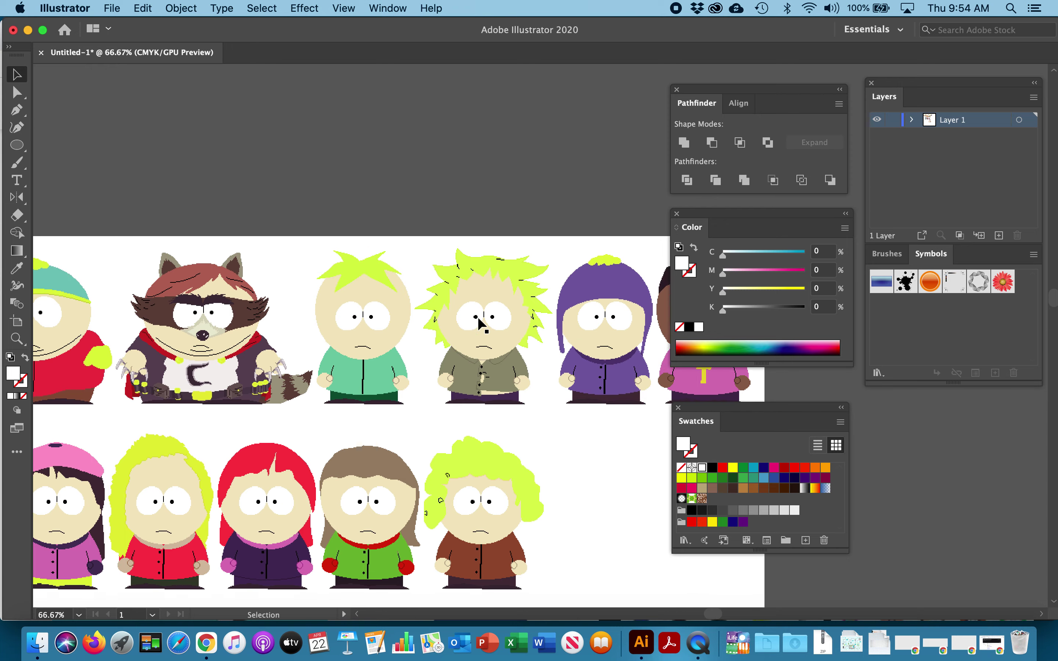
scroll(478, 317, down, 3)
scroll(478, 318, left, 5)
scroll(478, 317, down, 4)
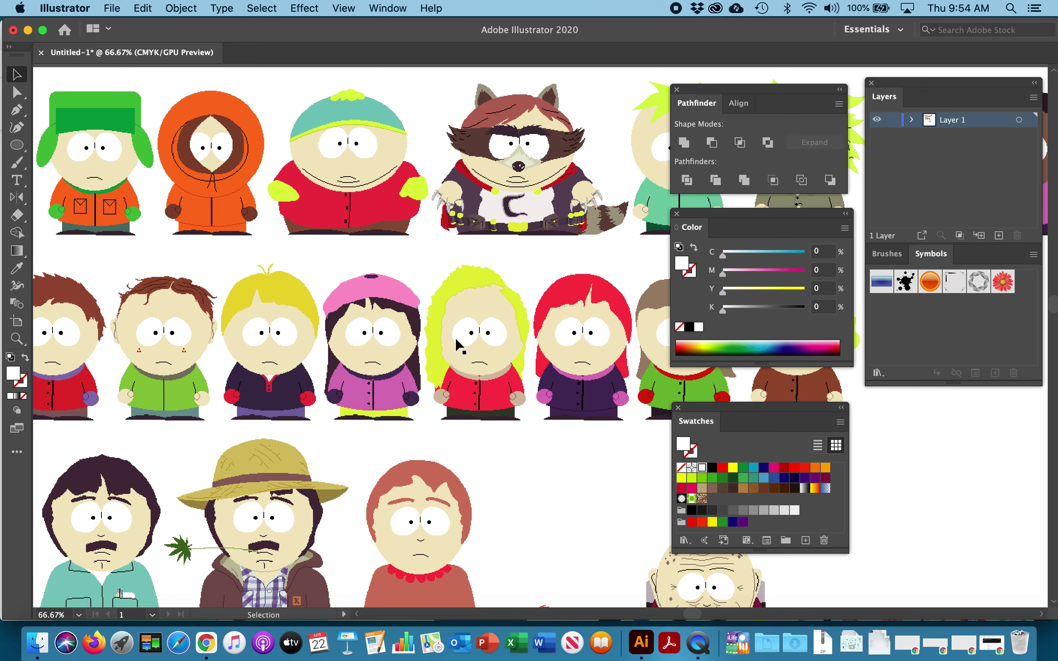
scroll(445, 347, down, 16)
scroll(445, 346, right, 2)
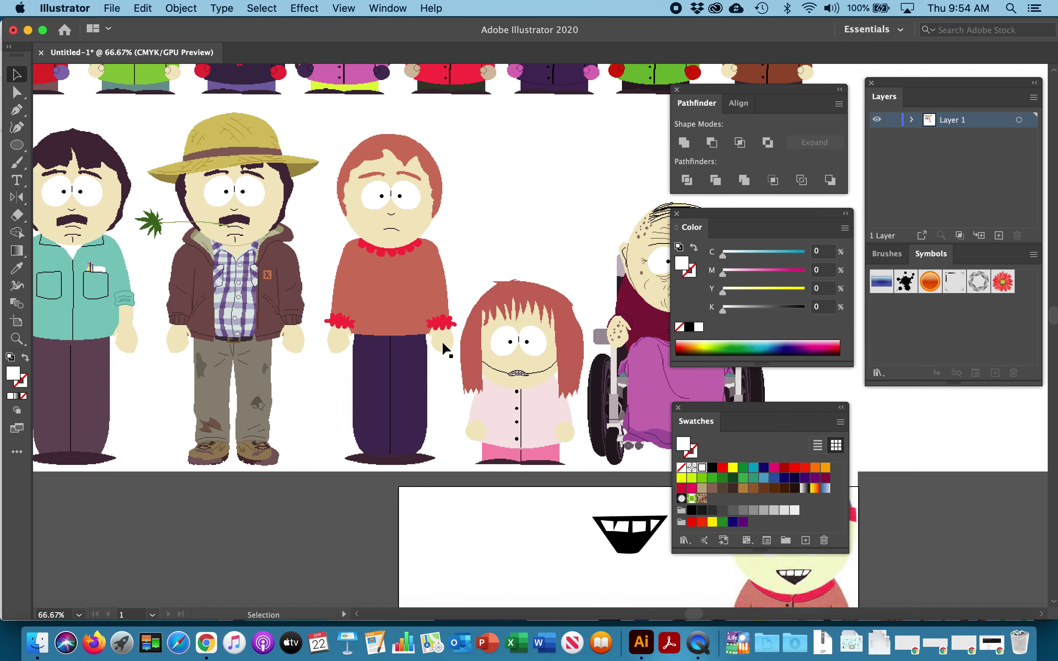
scroll(442, 342, down, 12)
scroll(442, 342, right, 9)
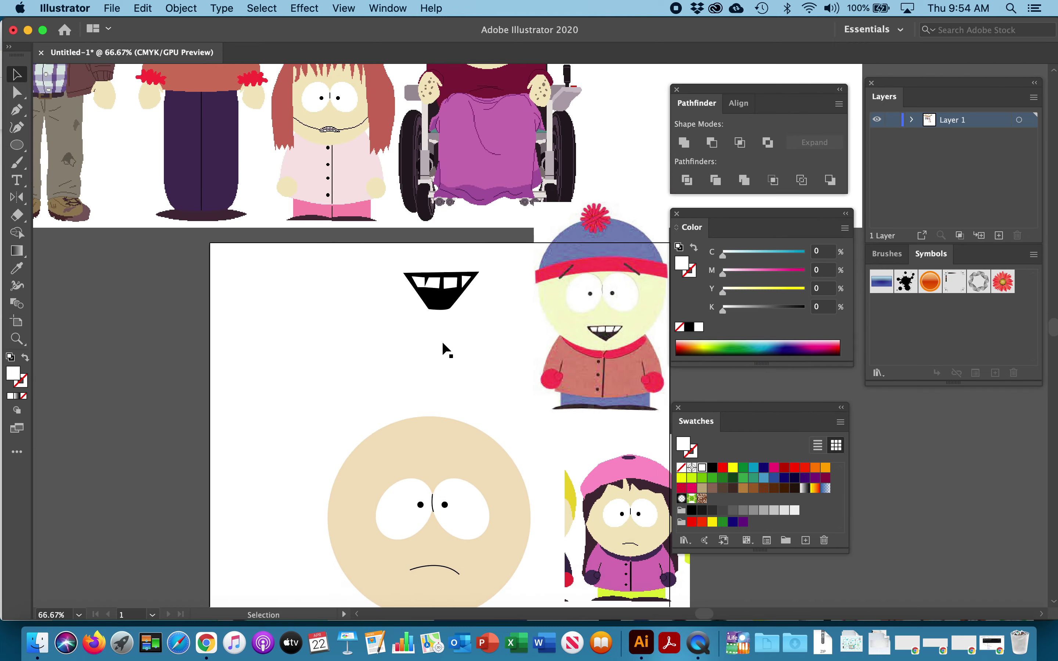
scroll(442, 342, down, 7)
scroll(442, 341, right, 2)
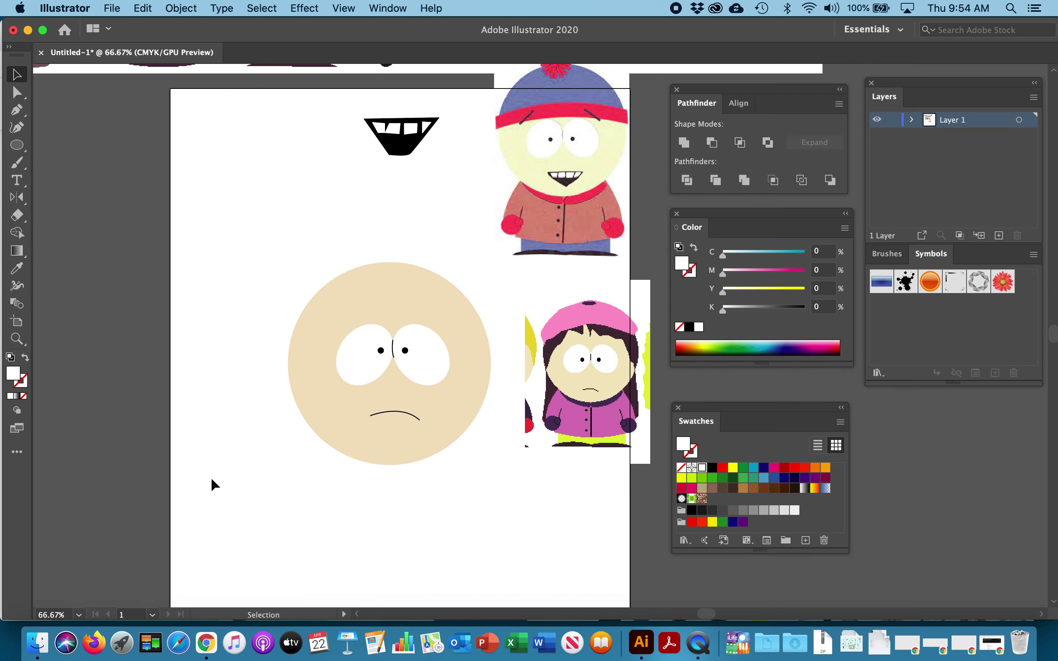
Draw a curved hair lock over the head's top-left and fill it dark brown (C50 M70 Y80 K70).
click(17, 110)
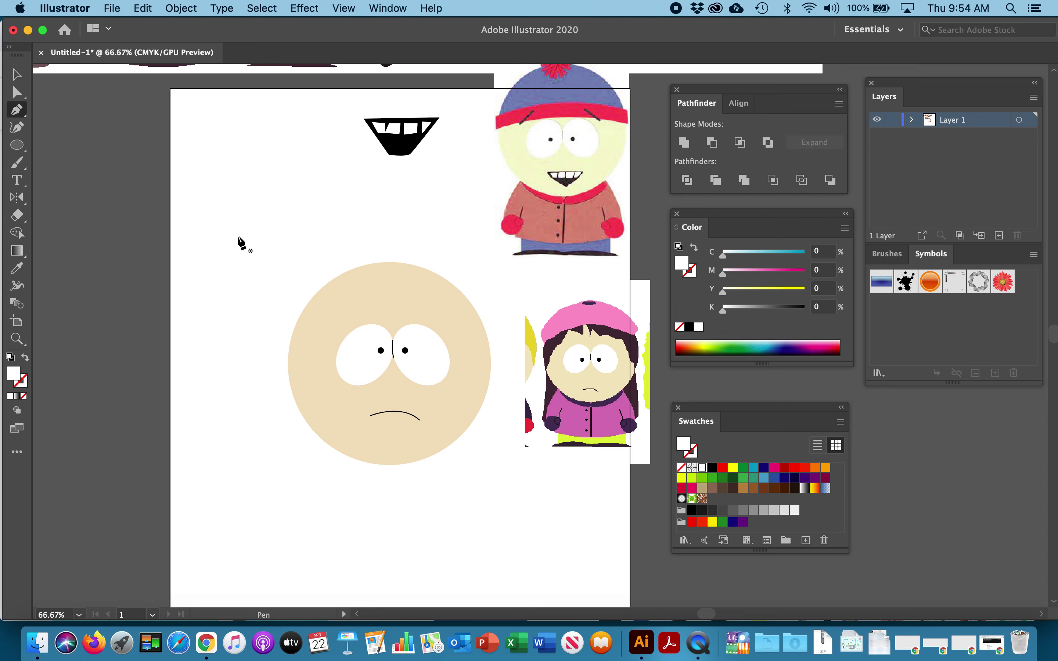
click(403, 277)
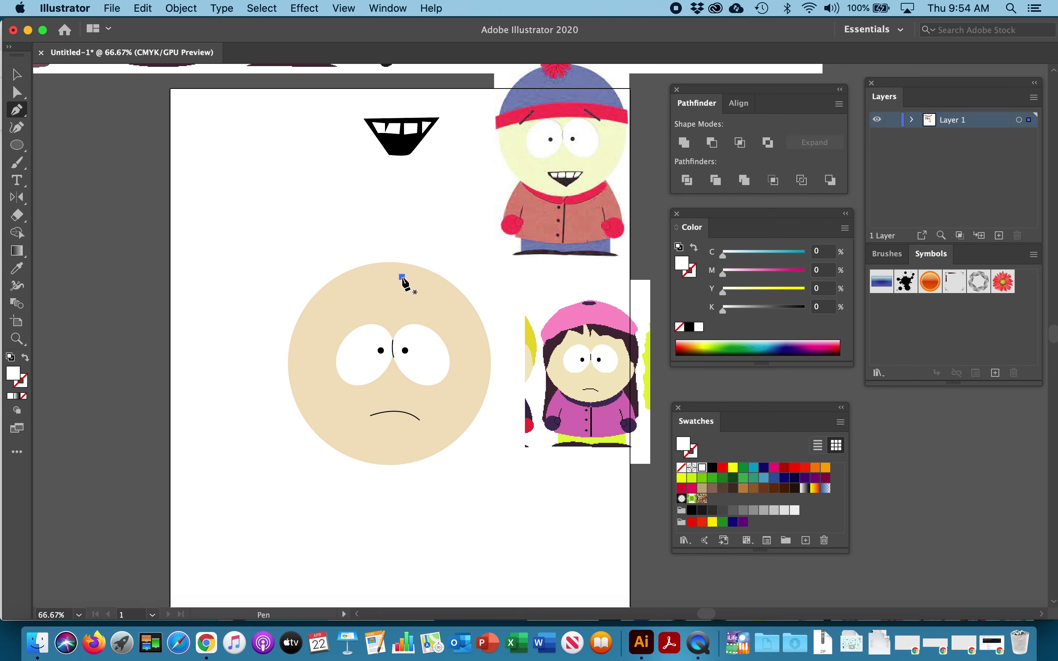
click(357, 308)
drag(361, 287, 302, 429)
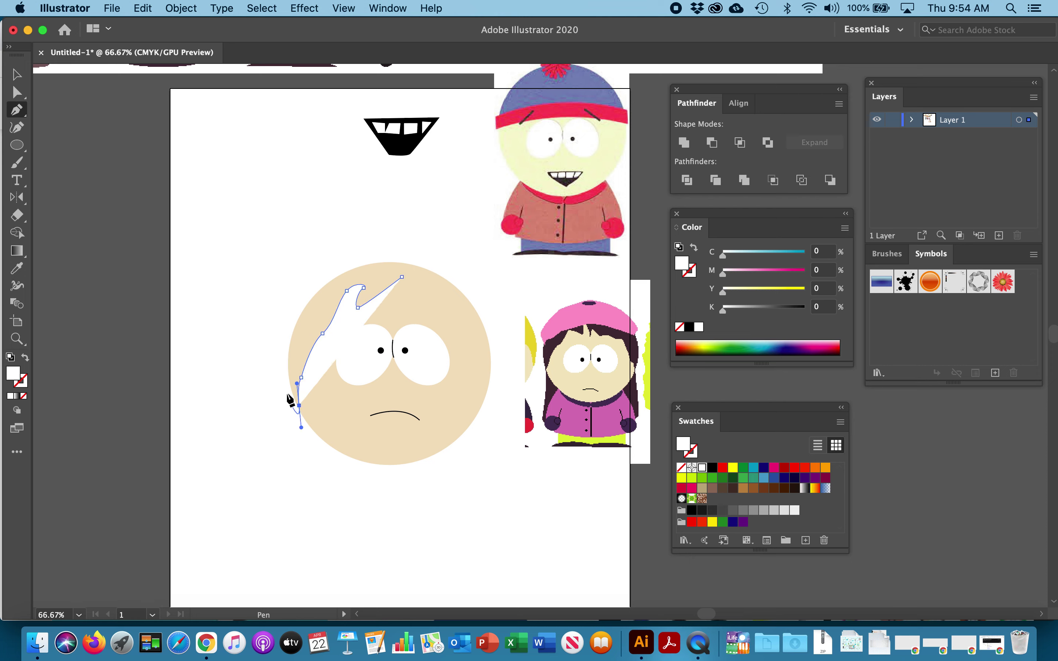
drag(288, 363, 290, 339)
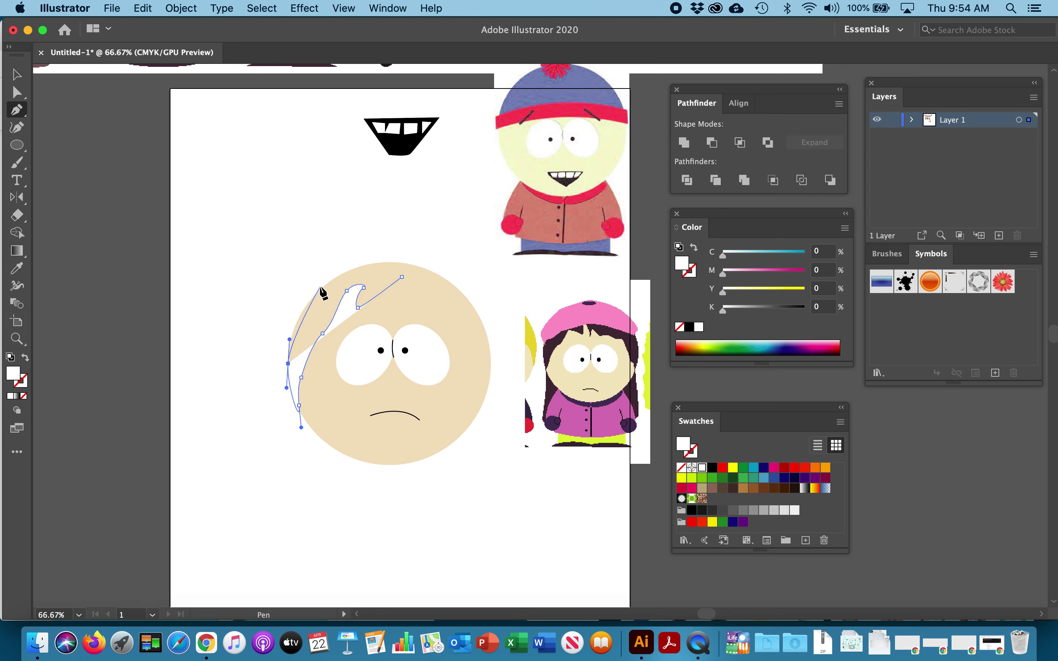
drag(311, 290, 335, 262)
drag(398, 255, 406, 259)
click(402, 277)
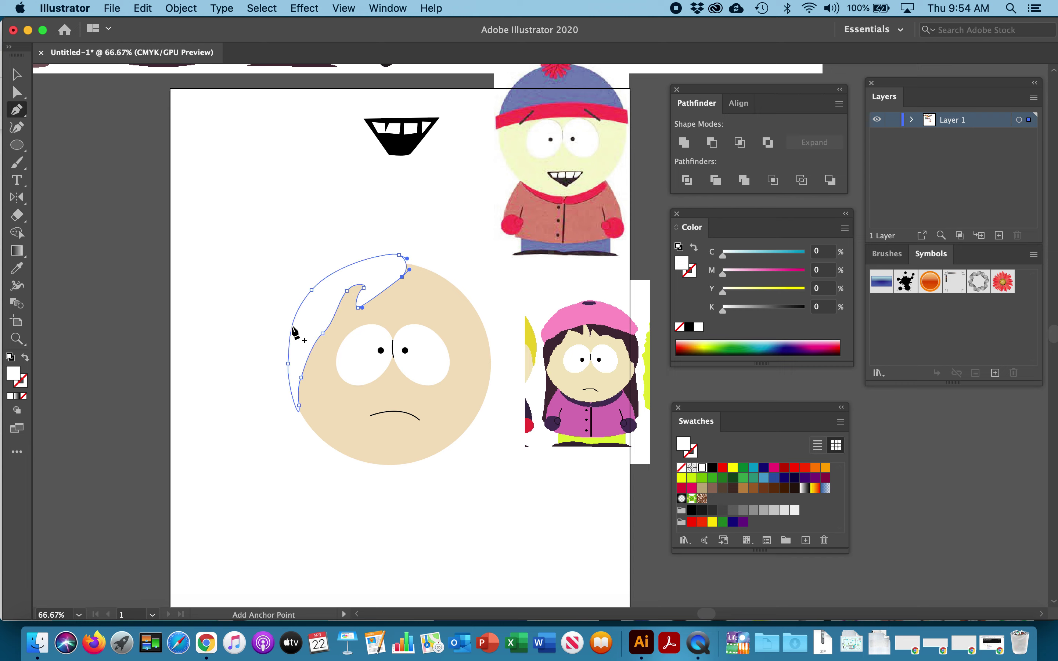
click(398, 254)
click(16, 75)
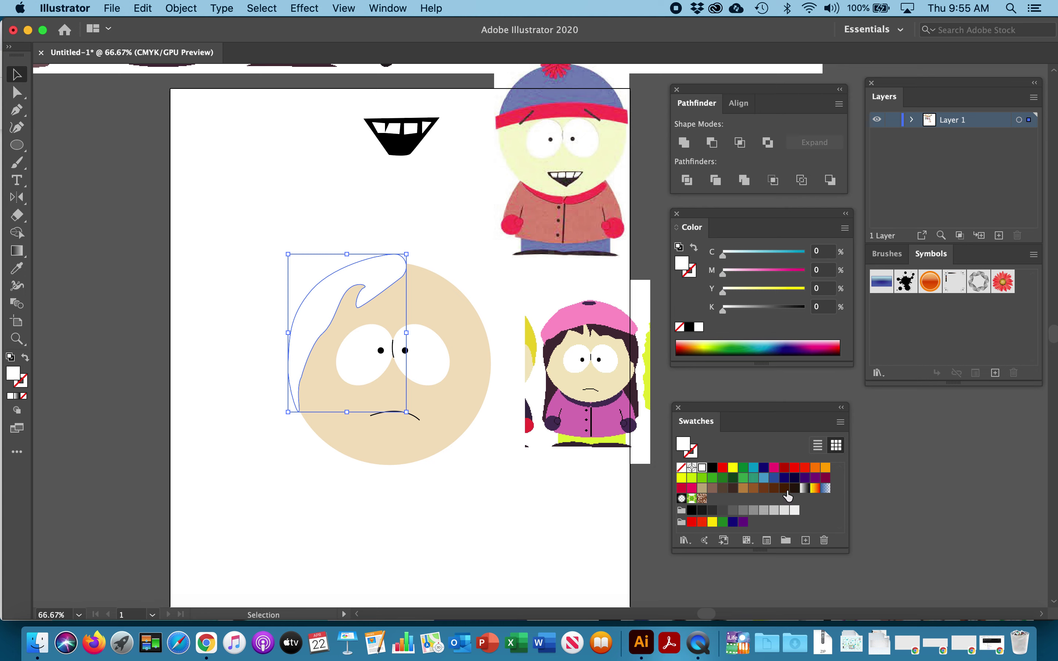
click(794, 489)
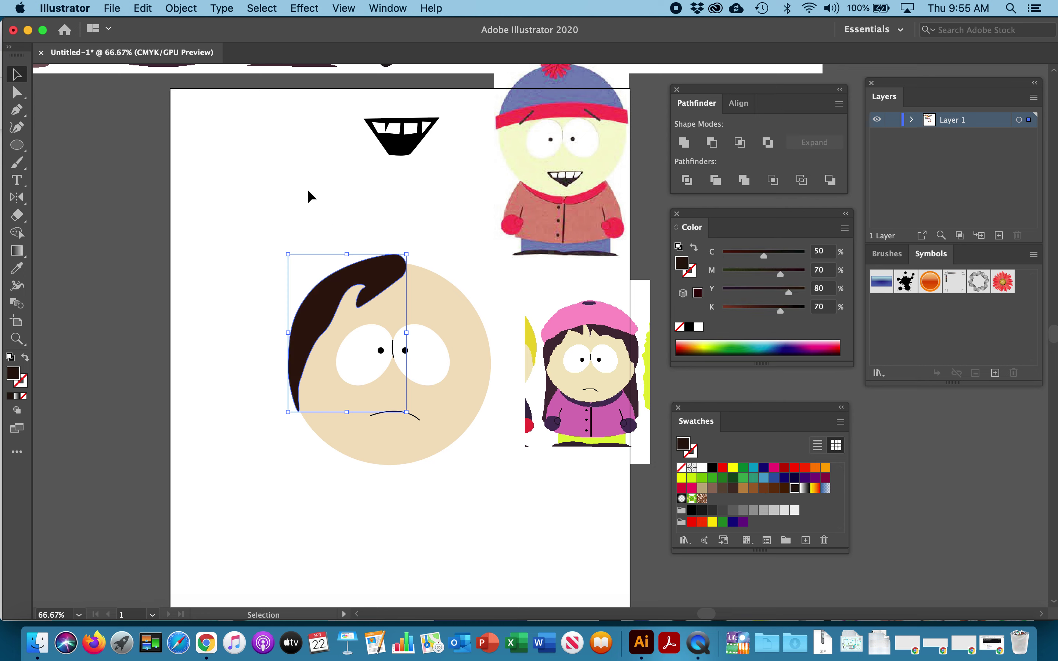
click(310, 209)
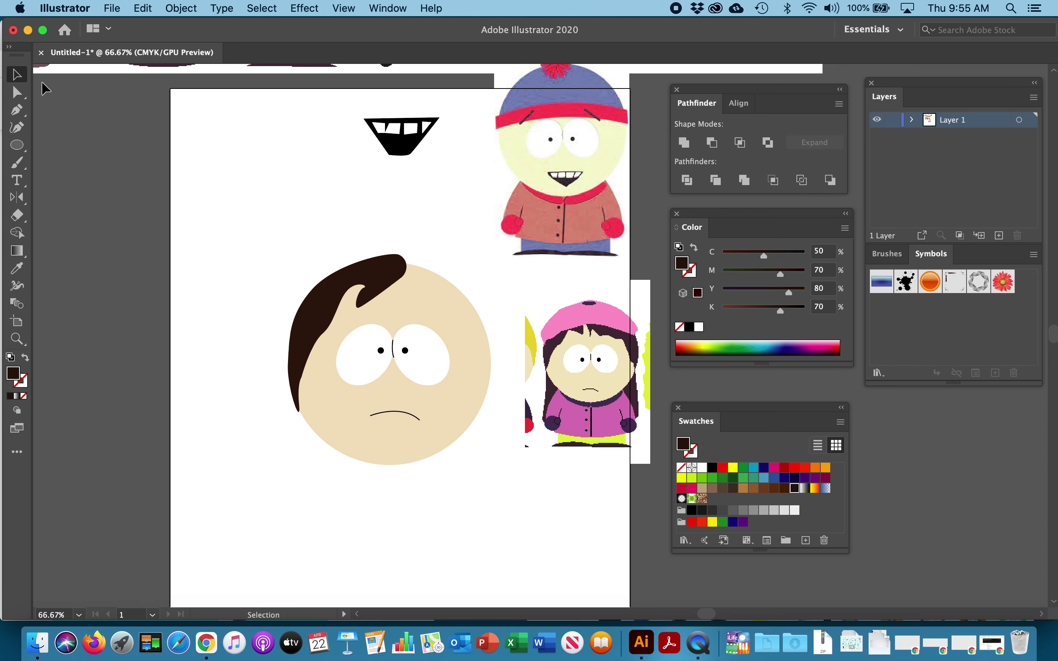
Draw a second closed hair shape from the crown down the head's right side.
click(16, 110)
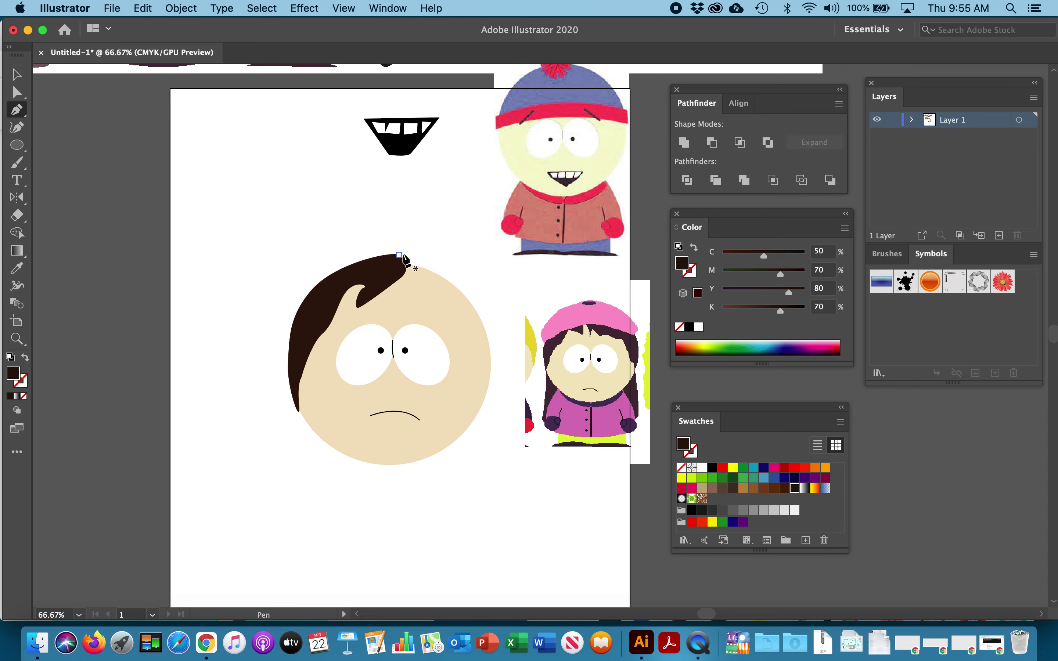
drag(401, 277, 486, 413)
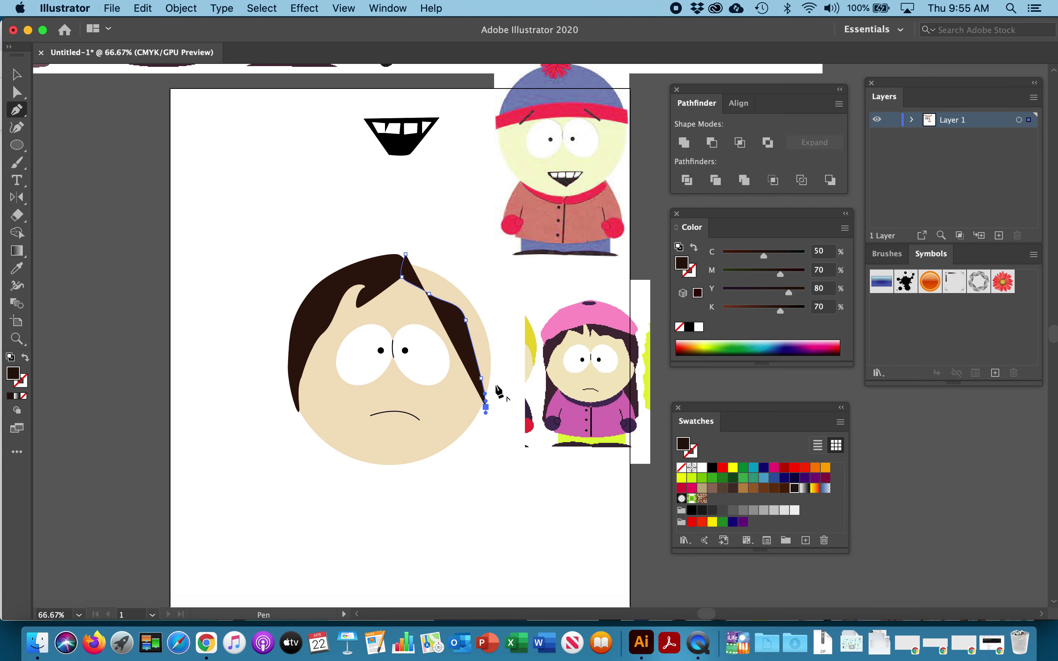
drag(496, 355, 402, 253)
click(456, 271)
click(405, 254)
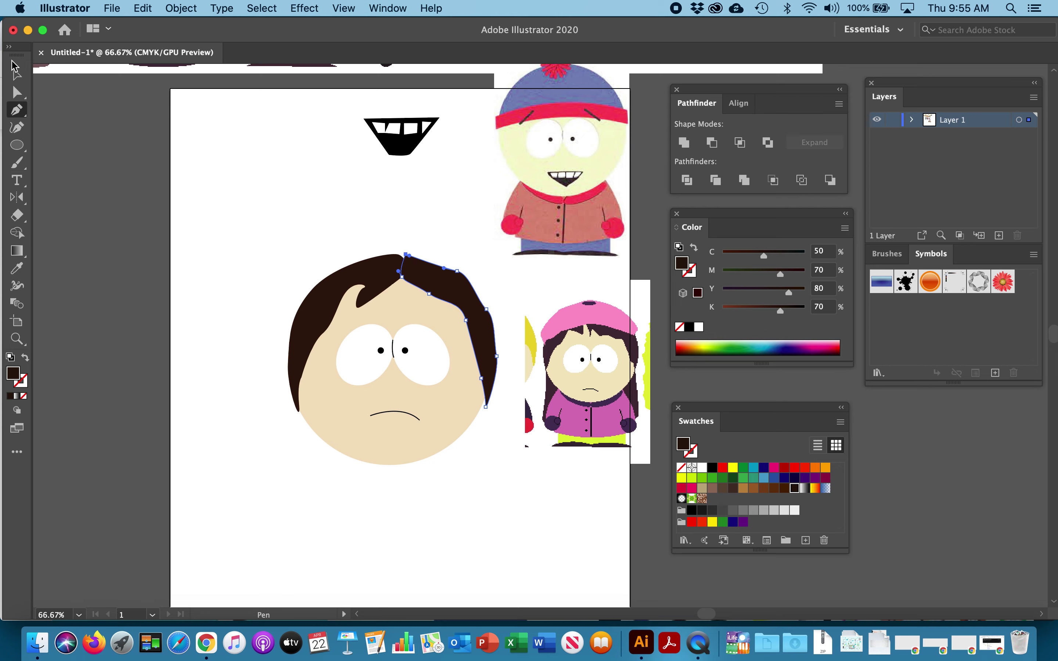
click(15, 70)
click(155, 174)
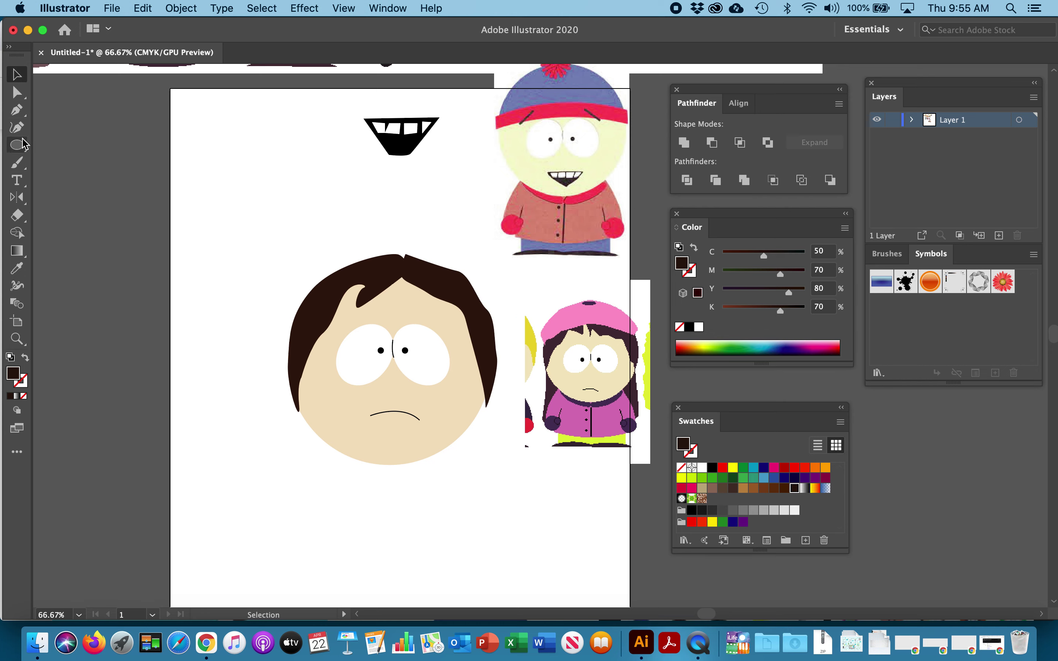
click(16, 112)
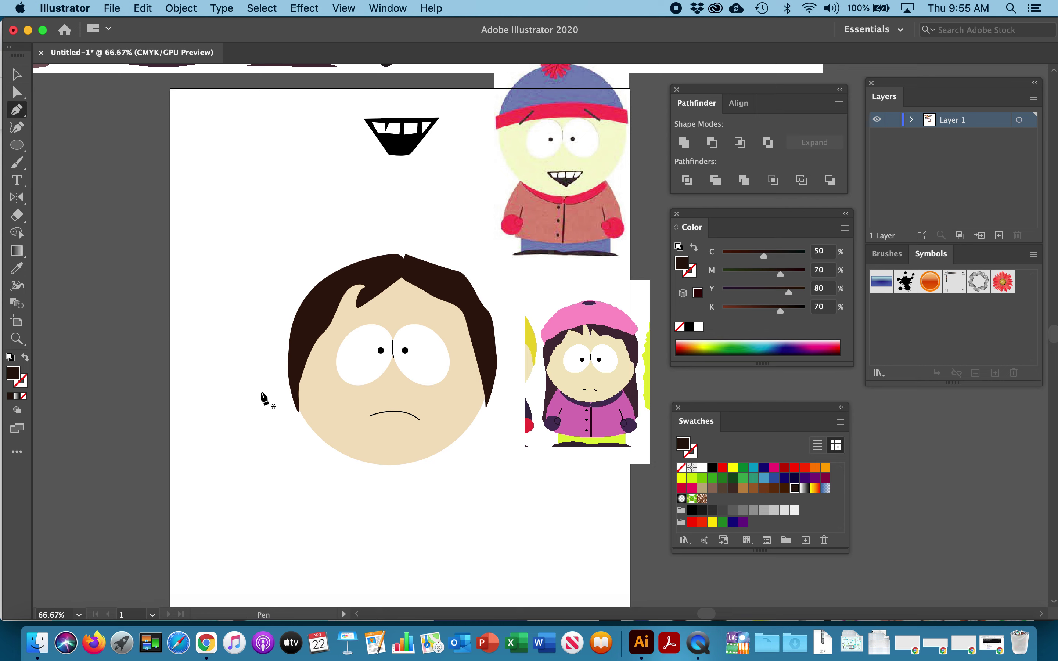
Draw a long hair panel from the head's sides down below the chin.
click(288, 363)
click(290, 457)
click(280, 503)
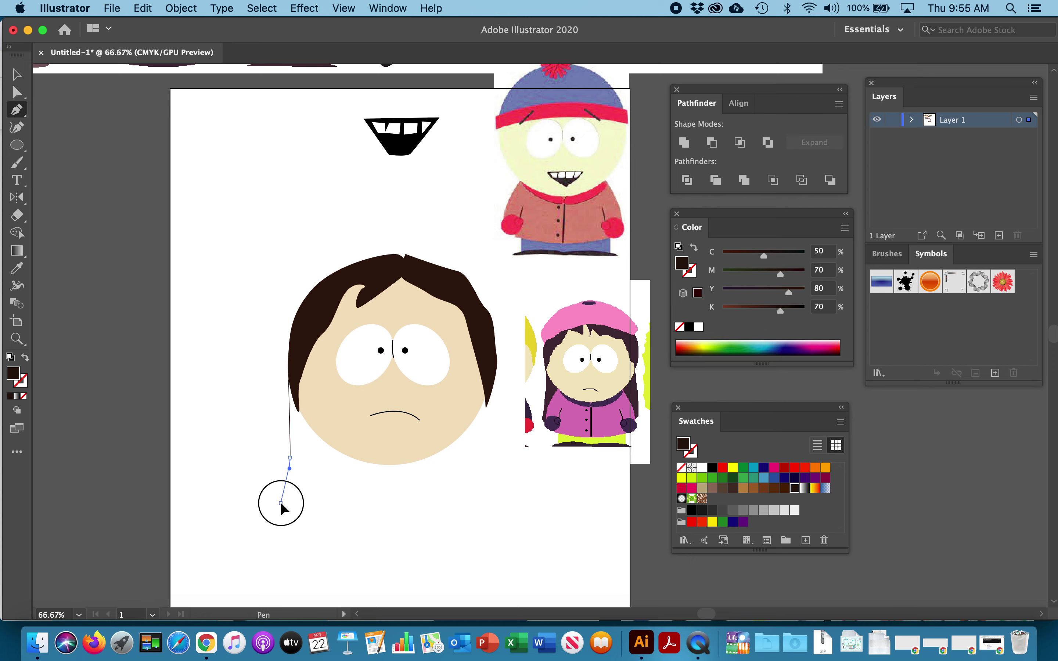
drag(307, 503, 410, 505)
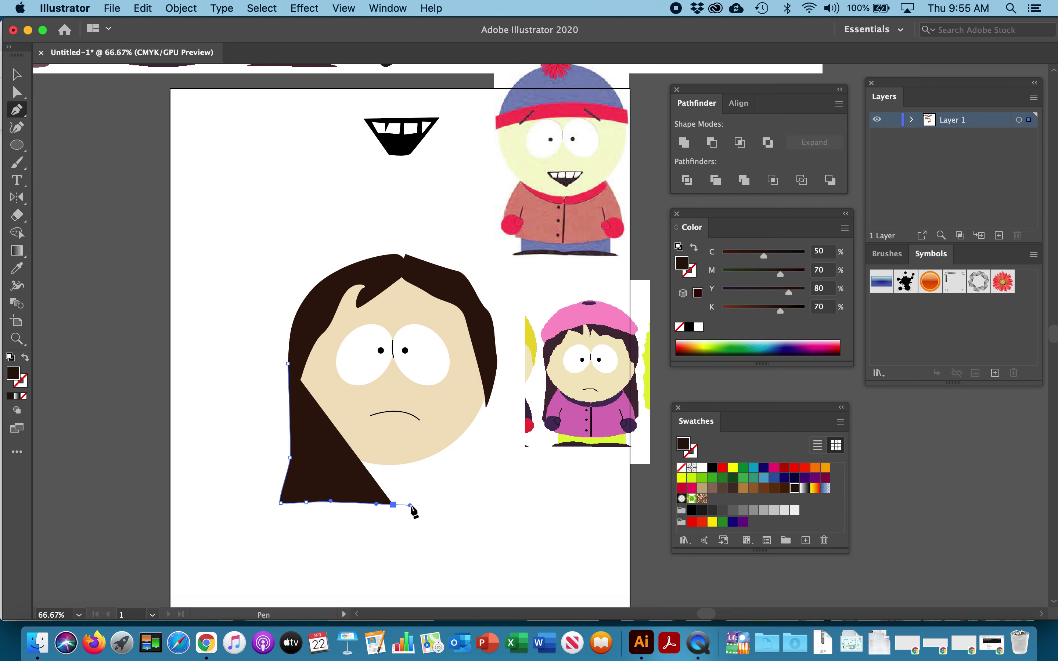
click(485, 498)
drag(496, 480, 496, 470)
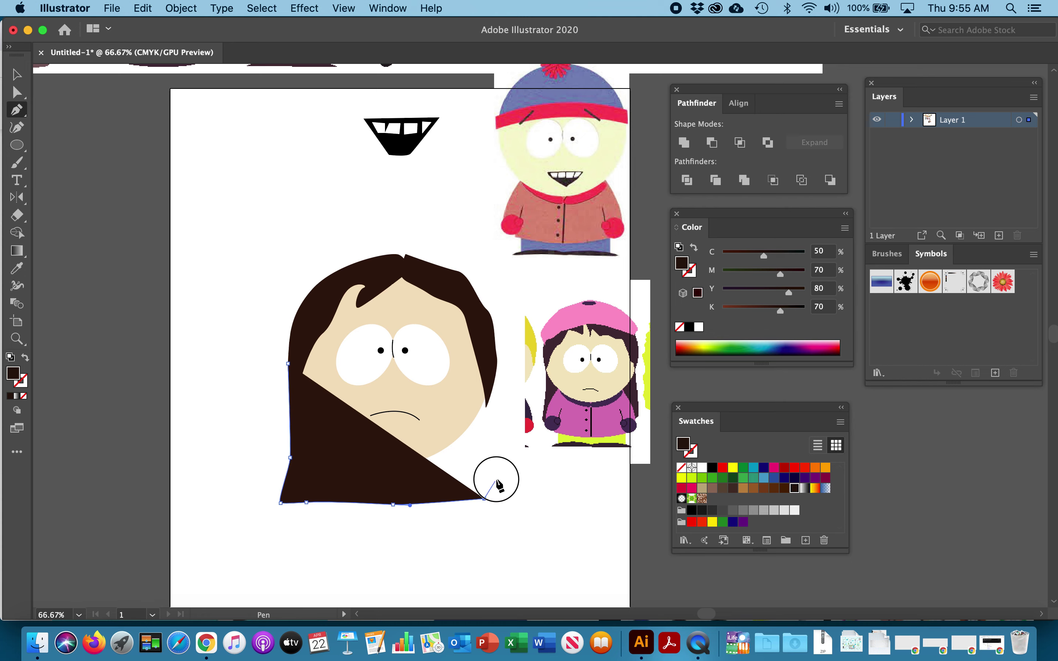
click(497, 357)
click(418, 362)
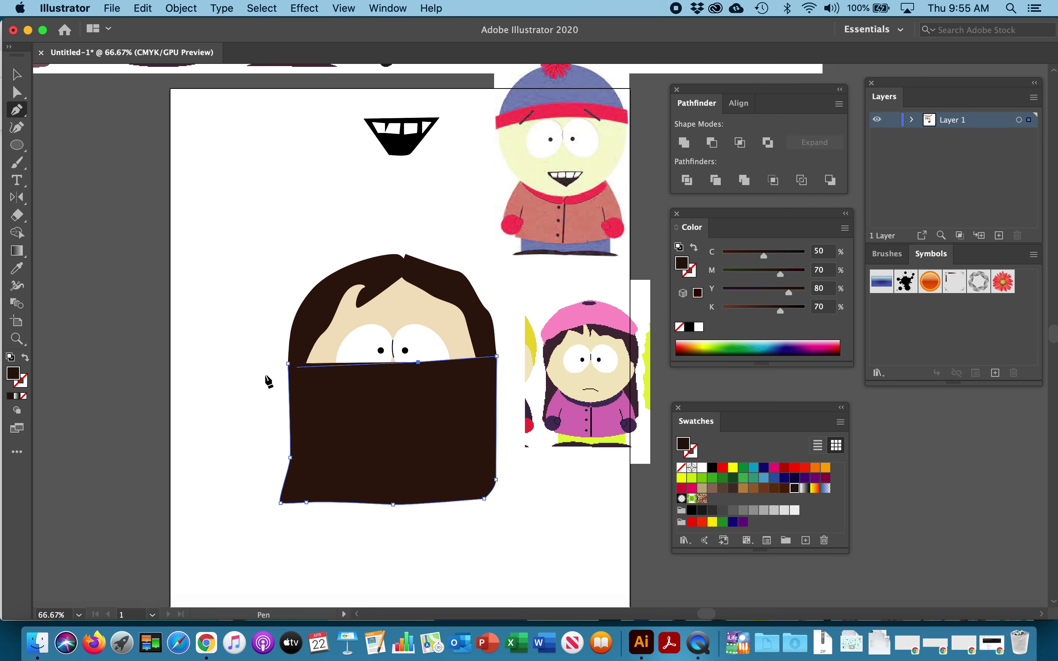
click(292, 365)
key(v)
click(205, 198)
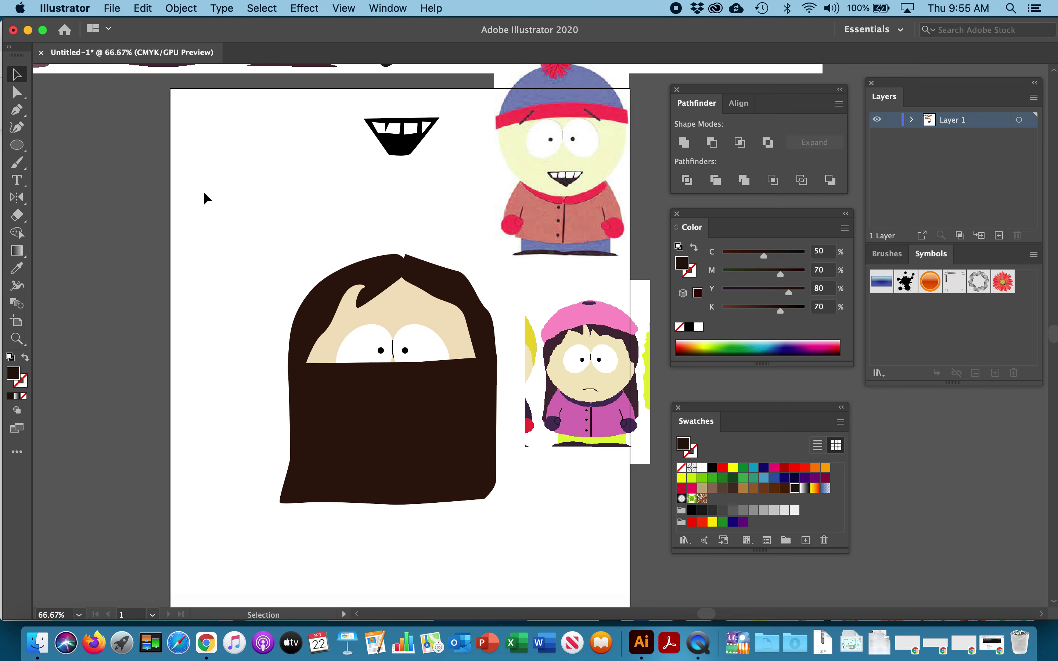
Send the long hair panel to the back, behind the face, via Object > Arrange.
click(362, 478)
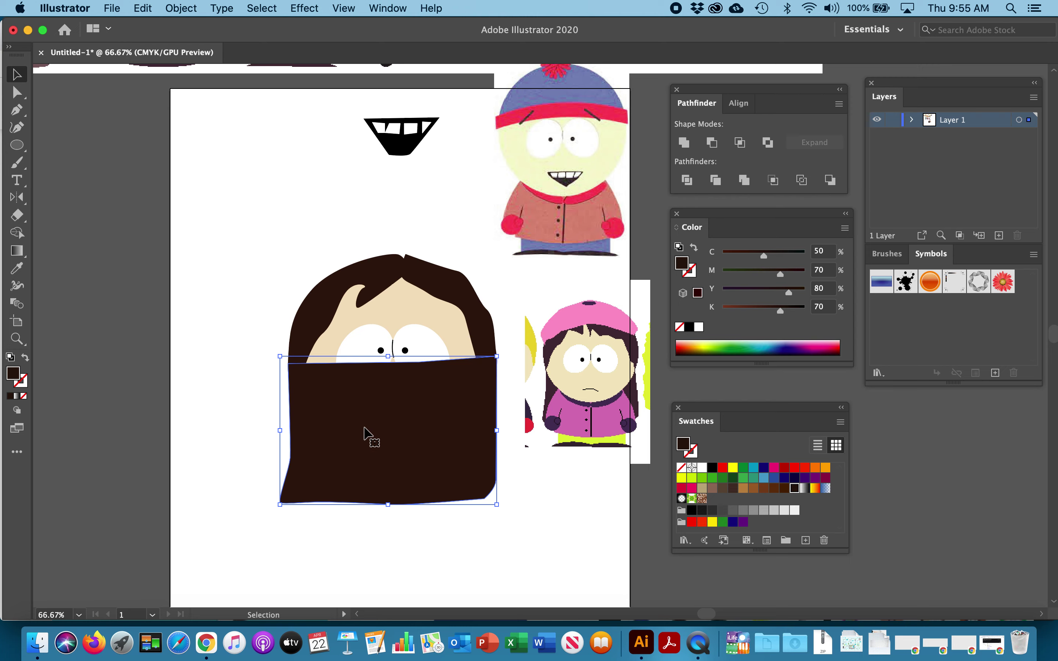
click(181, 8)
mouse_move(263, 40)
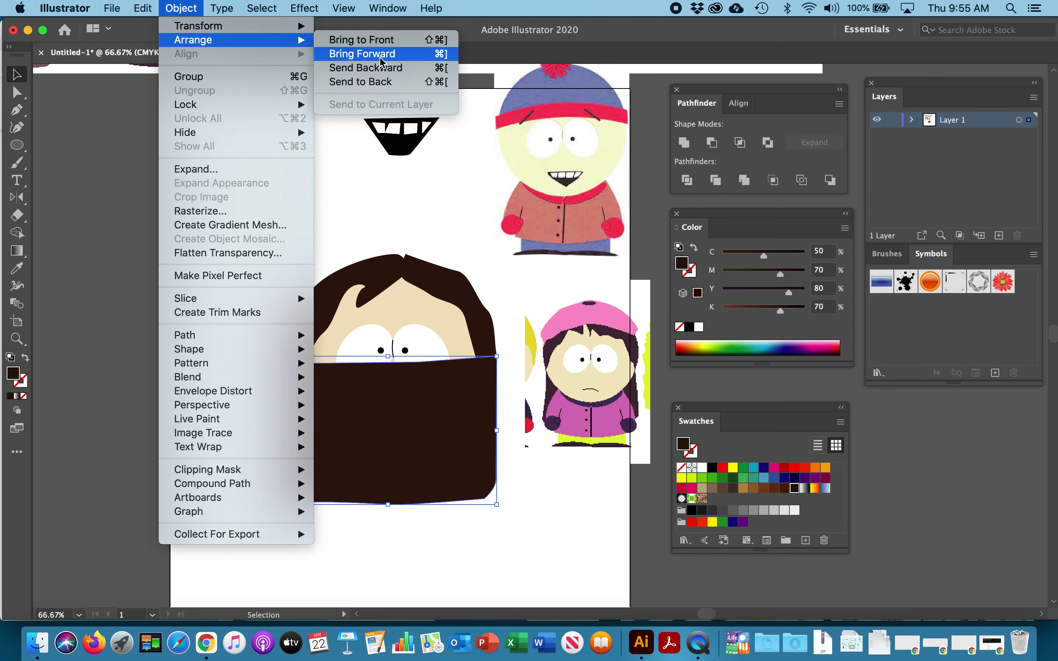
click(382, 83)
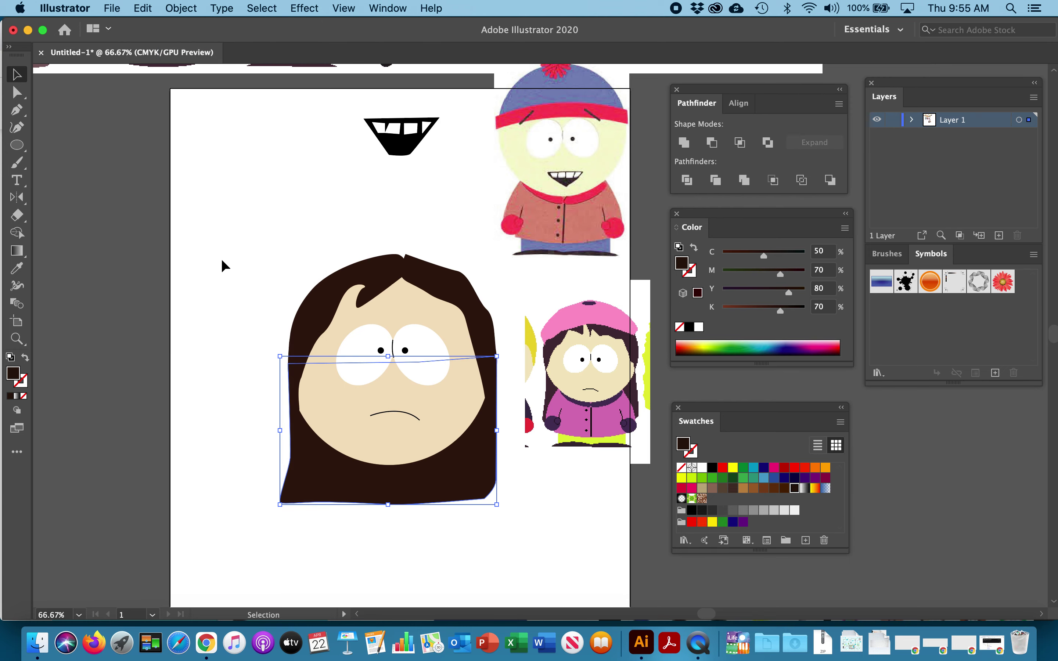
click(244, 261)
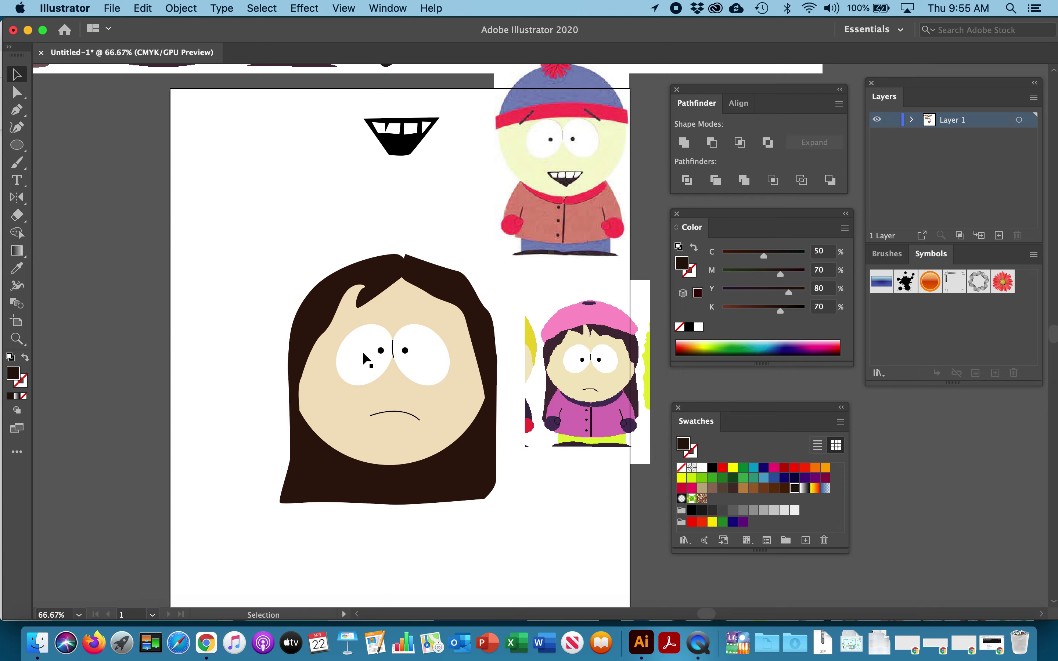
Draw three small ellipses along the hair's left edge with the Ellipse tool.
scroll(289, 295, up, 3)
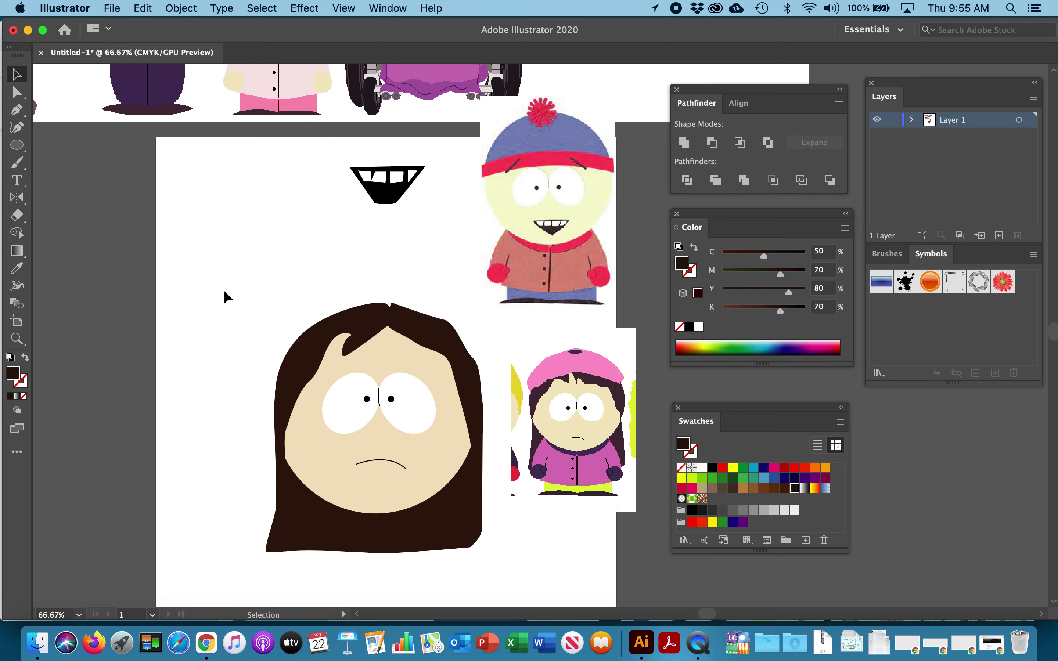
scroll(187, 266, up, 5)
scroll(187, 267, down, 4)
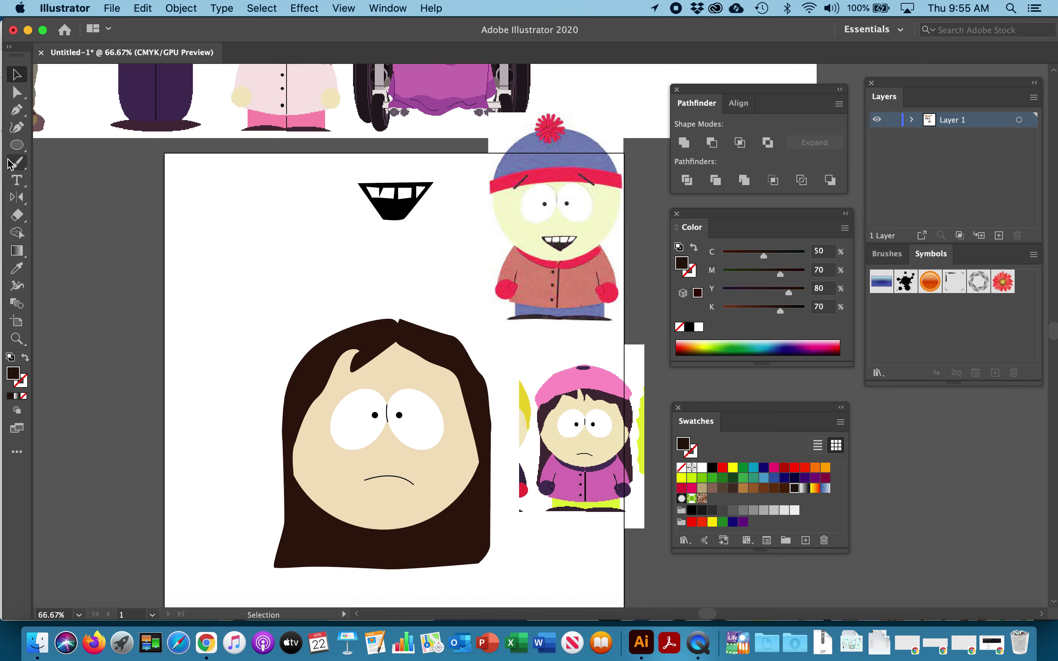
click(15, 147)
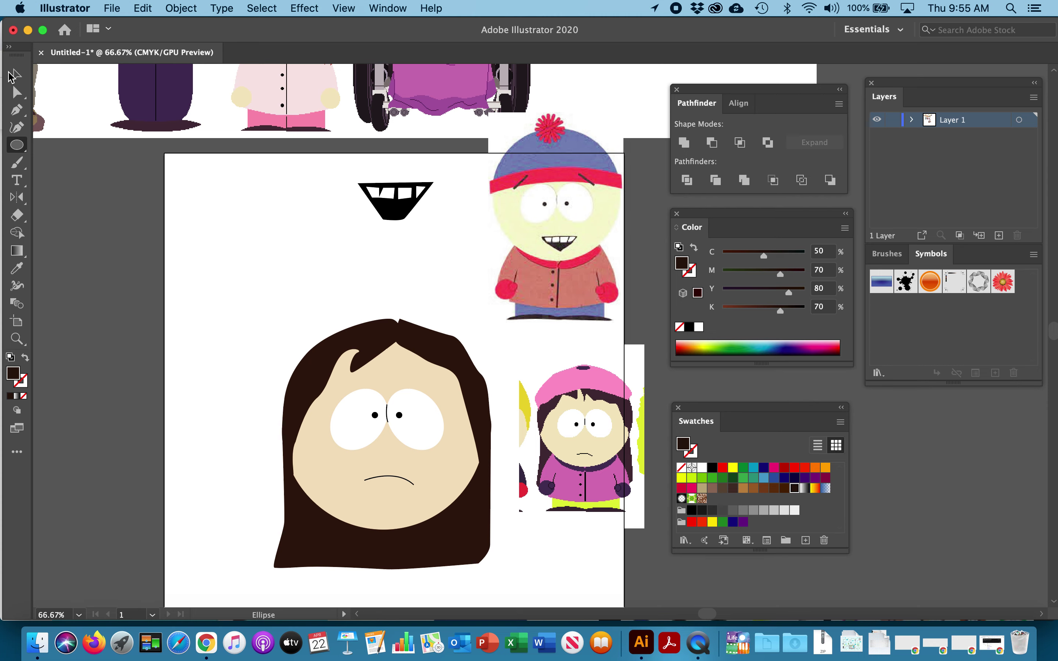
scroll(474, 406, up, 3)
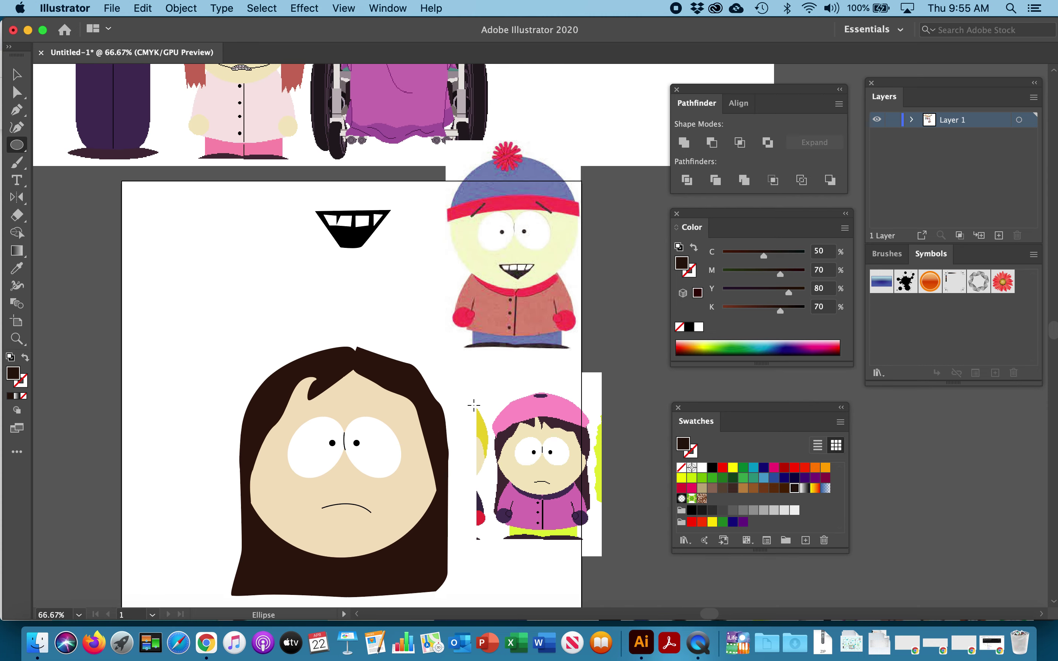
scroll(288, 380, down, 5)
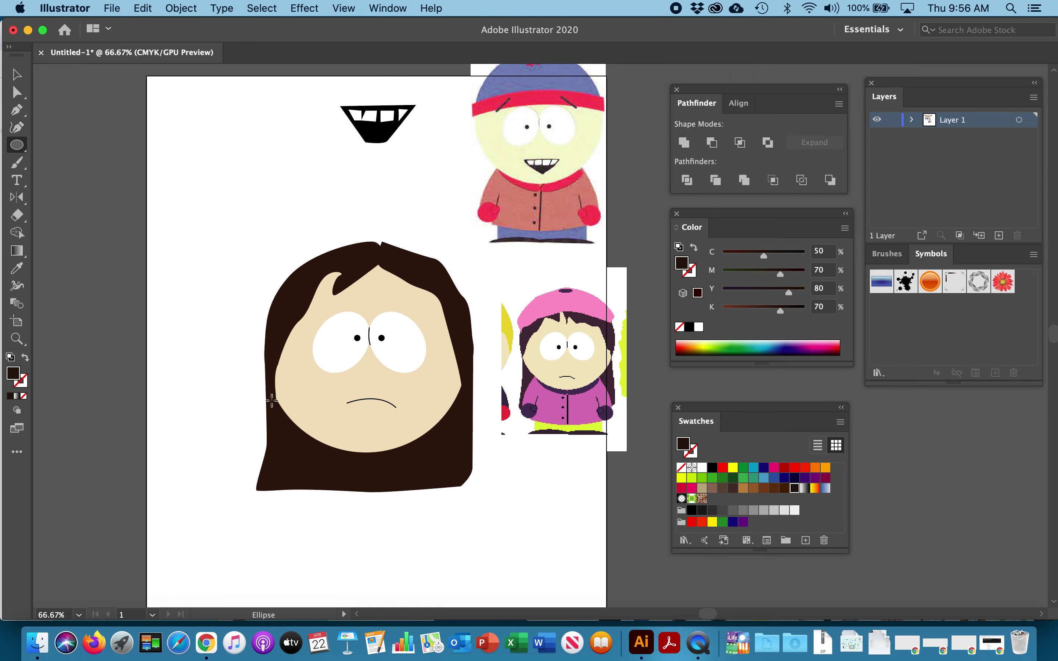
mouse_move(265, 307)
mouse_down()
mouse_move(288, 343)
mouse_move(272, 333)
mouse_move(267, 344)
mouse_move(252, 339)
mouse_up()
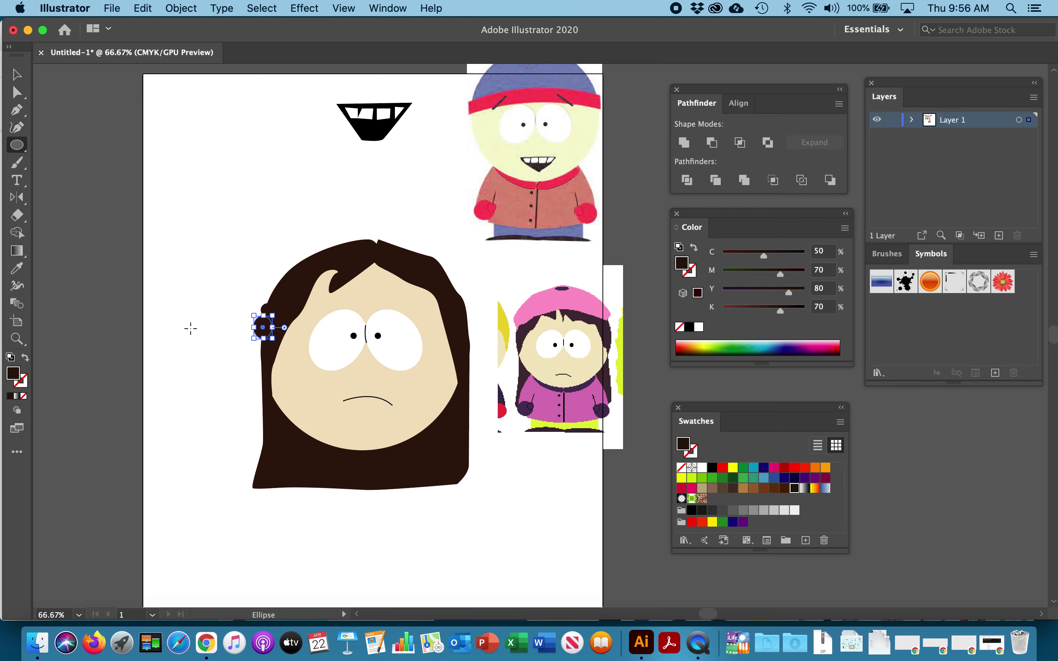
drag(243, 335, 268, 358)
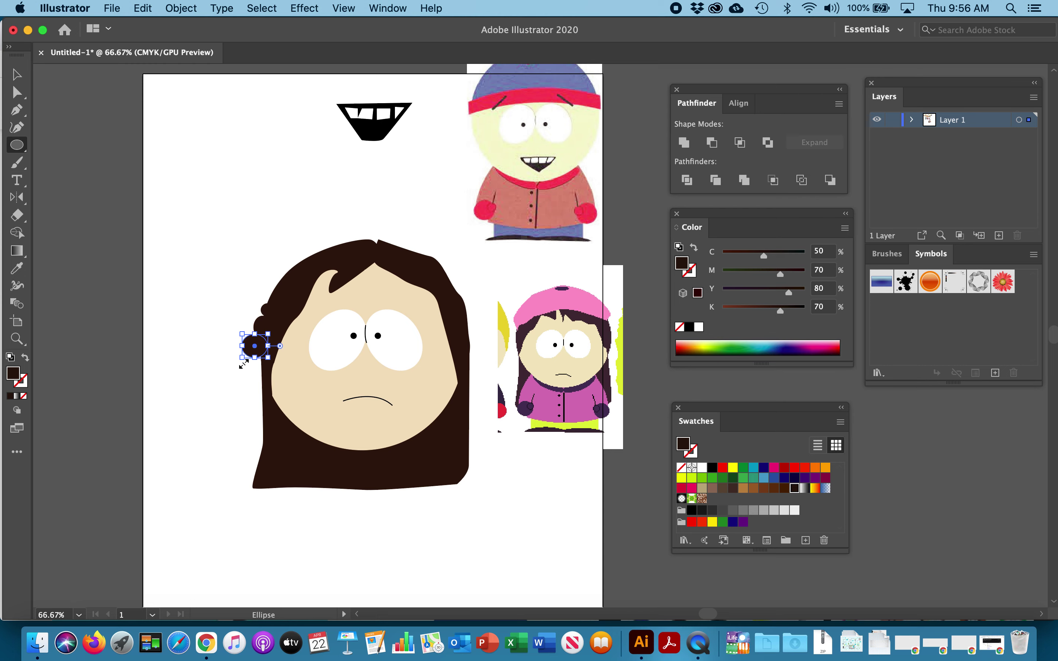
mouse_move(267, 285)
mouse_down()
mouse_move(306, 324)
mouse_move(287, 308)
mouse_move(287, 255)
mouse_move(318, 303)
mouse_move(308, 308)
mouse_move(317, 317)
mouse_move(290, 319)
mouse_move(299, 335)
mouse_up()
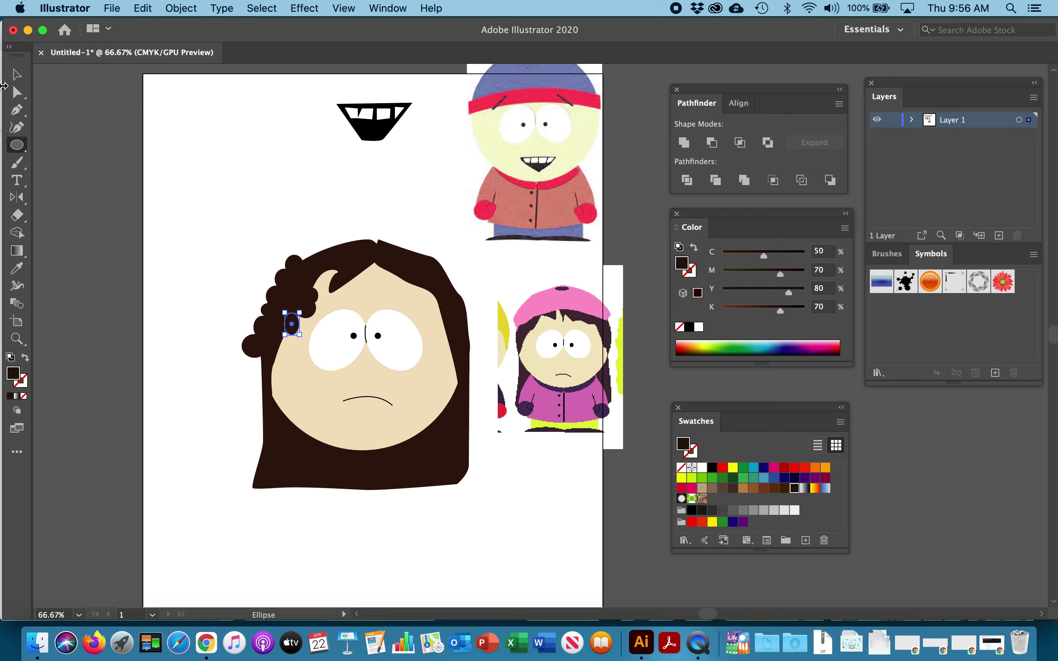
Move the small hair bumps and delete them, leaving the hair outline smooth.
click(16, 74)
click(161, 139)
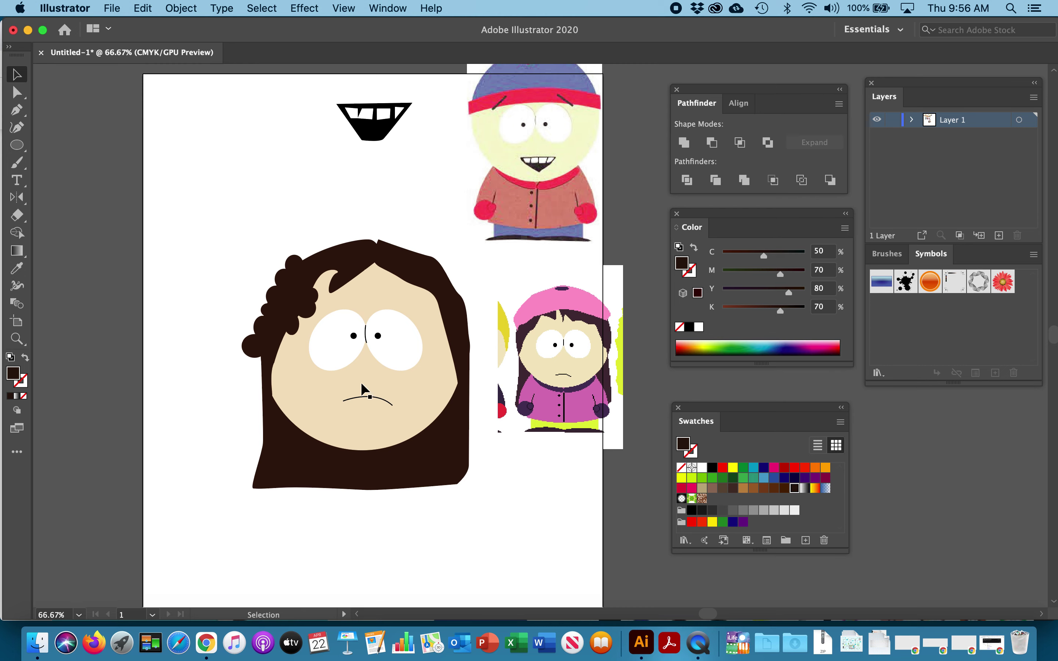
drag(304, 312, 314, 297)
drag(300, 326, 253, 345)
key(Delete)
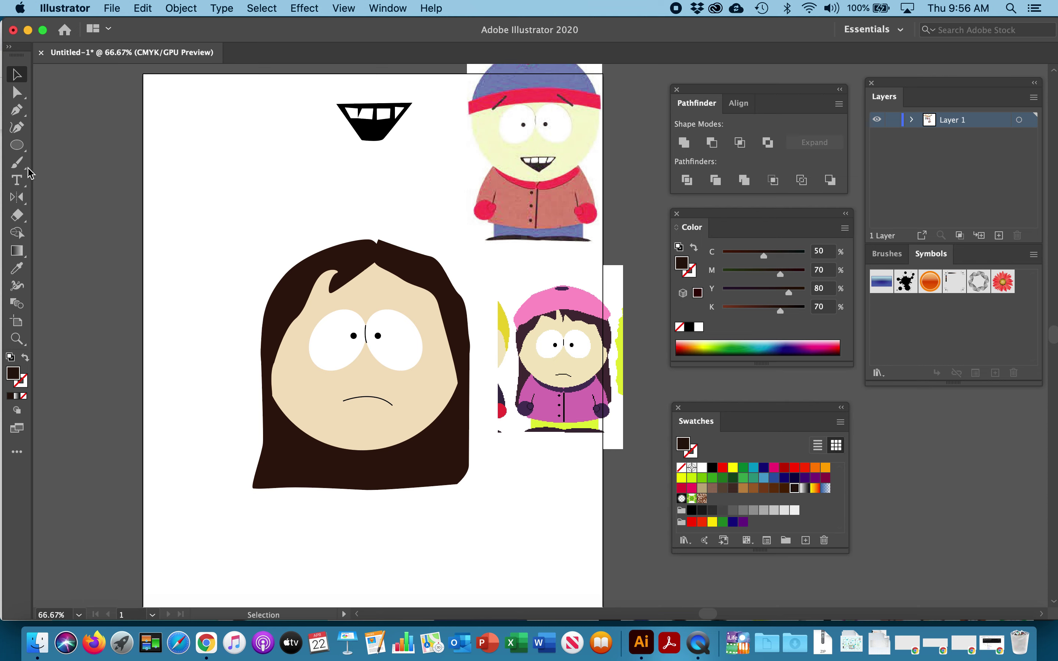
click(17, 111)
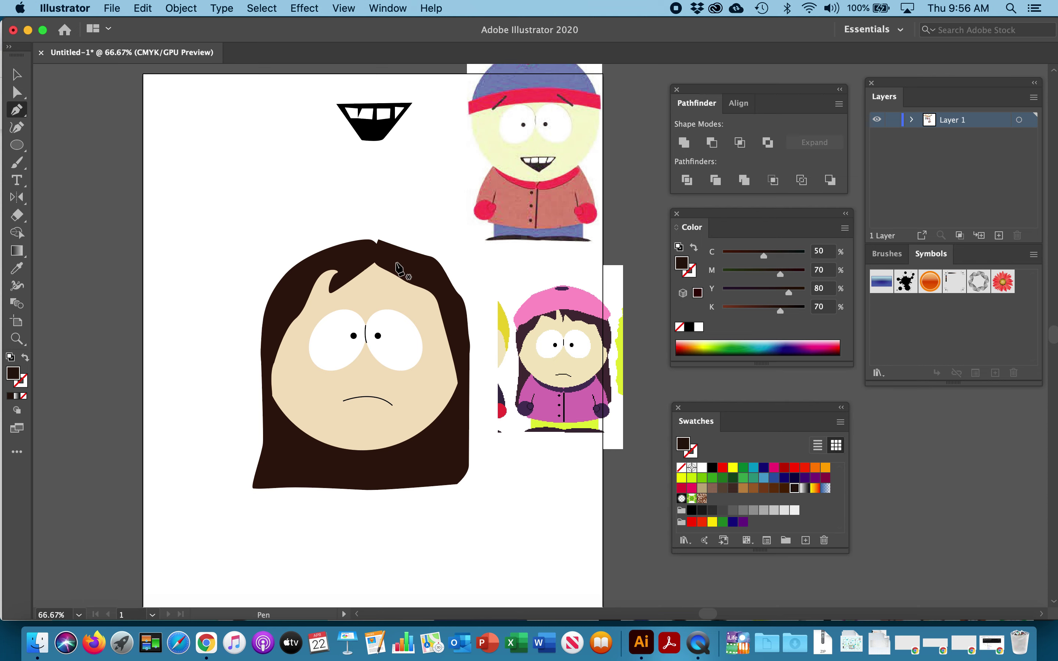
scroll(252, 228, up, 15)
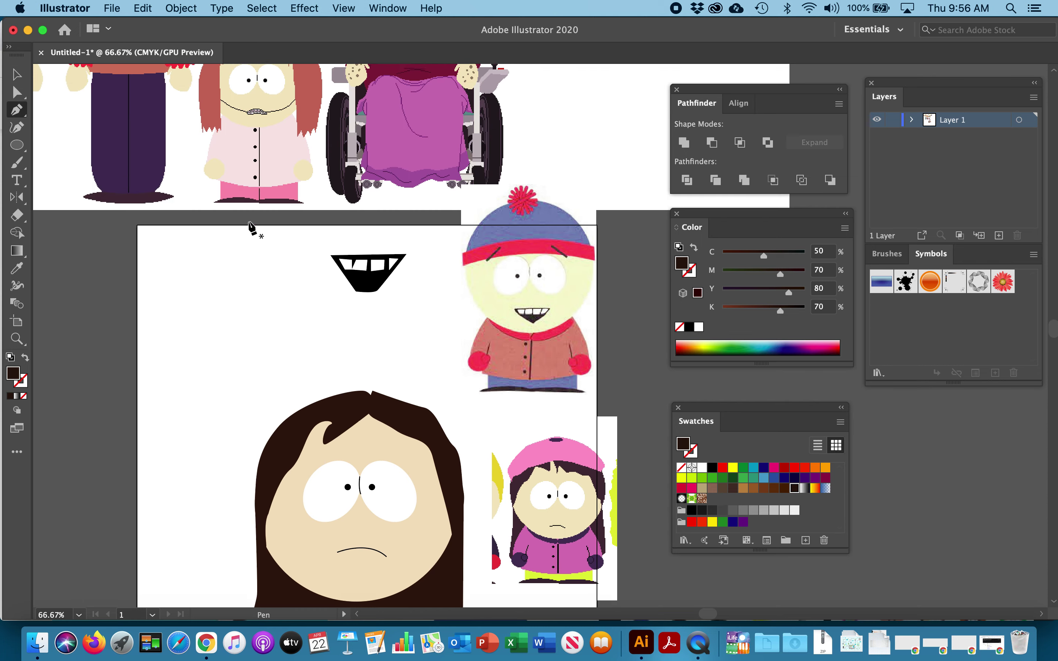
scroll(251, 227, up, 6)
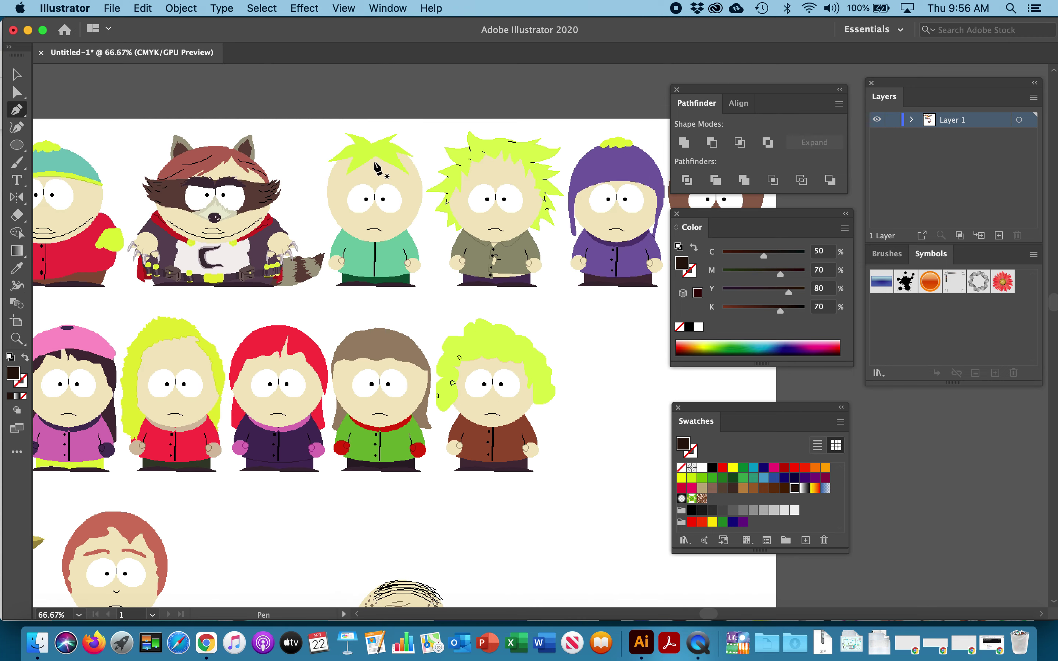
scroll(377, 168, down, 20)
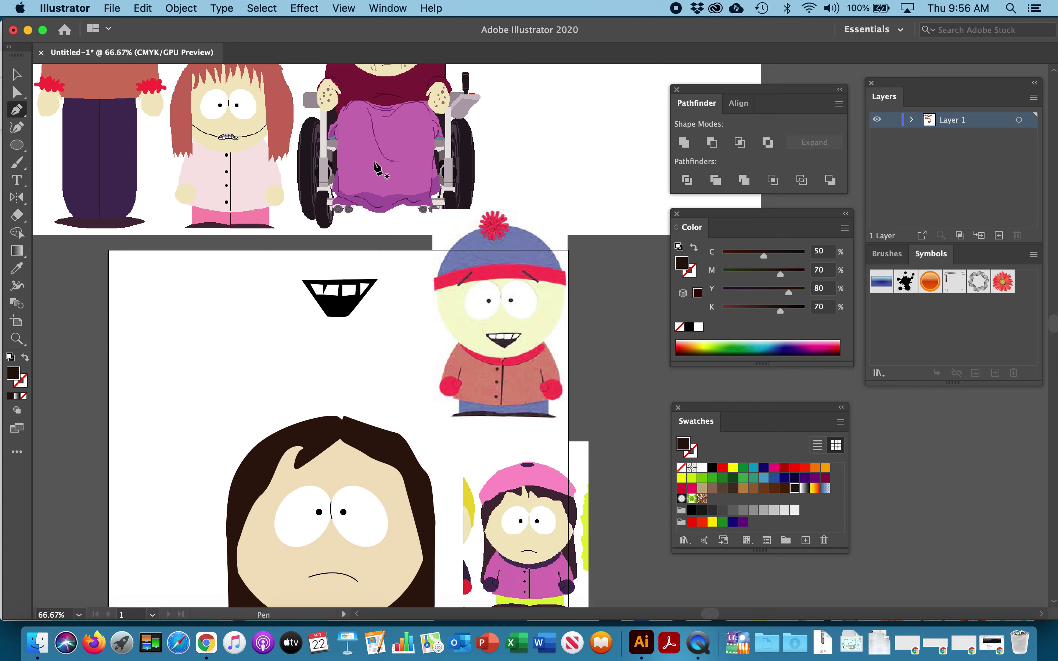
scroll(377, 168, down, 6)
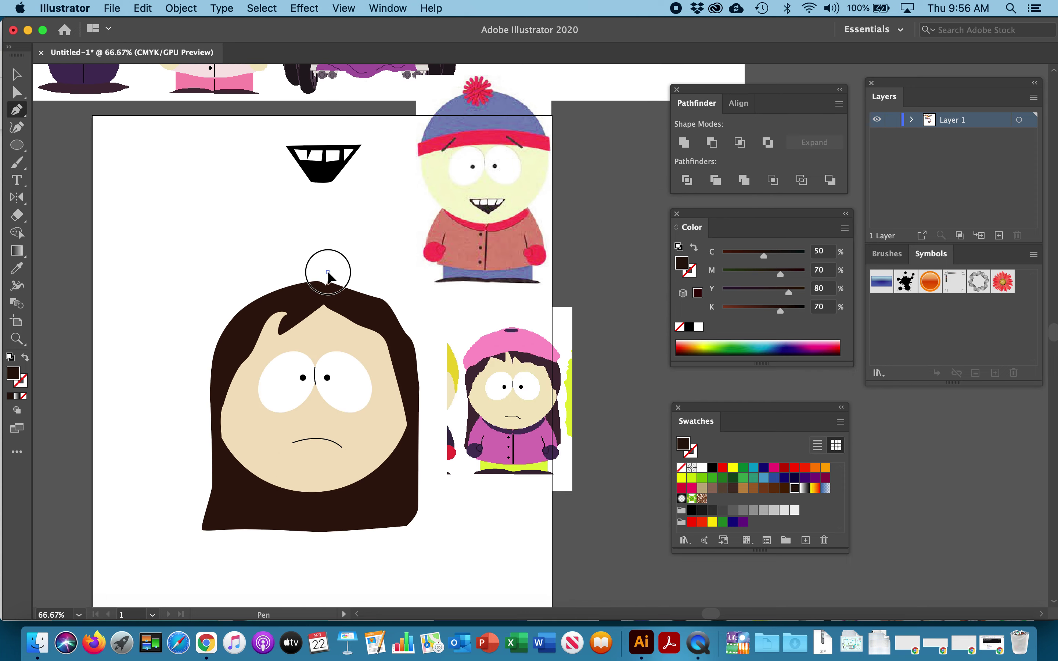
click(328, 272)
click(369, 237)
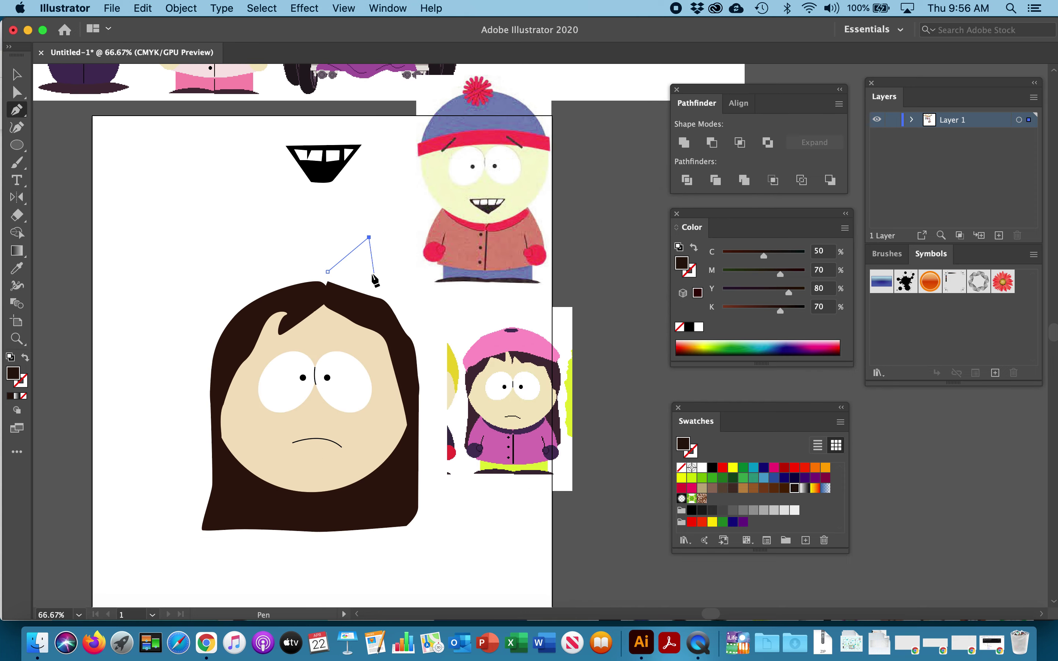
click(351, 287)
click(397, 309)
click(349, 314)
click(362, 340)
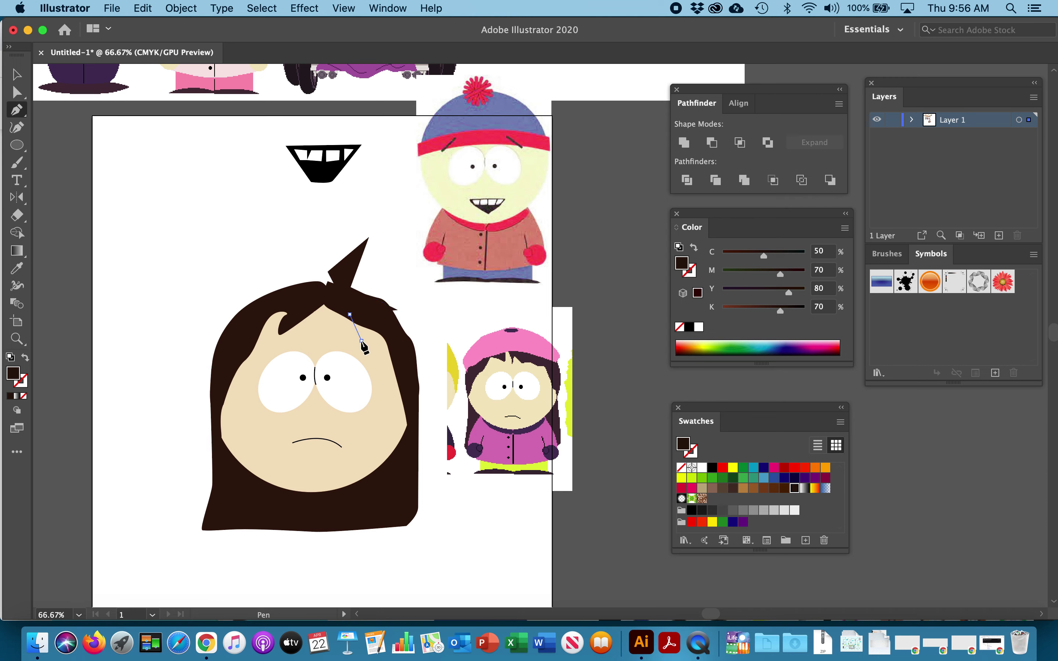
click(306, 308)
click(265, 341)
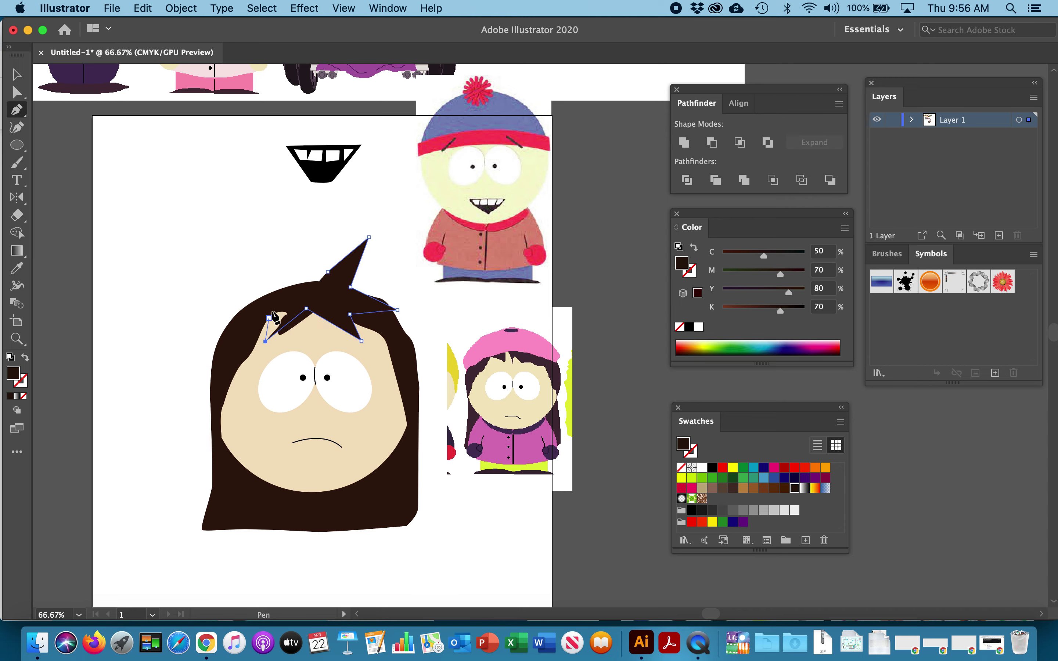
click(288, 302)
click(227, 316)
click(235, 306)
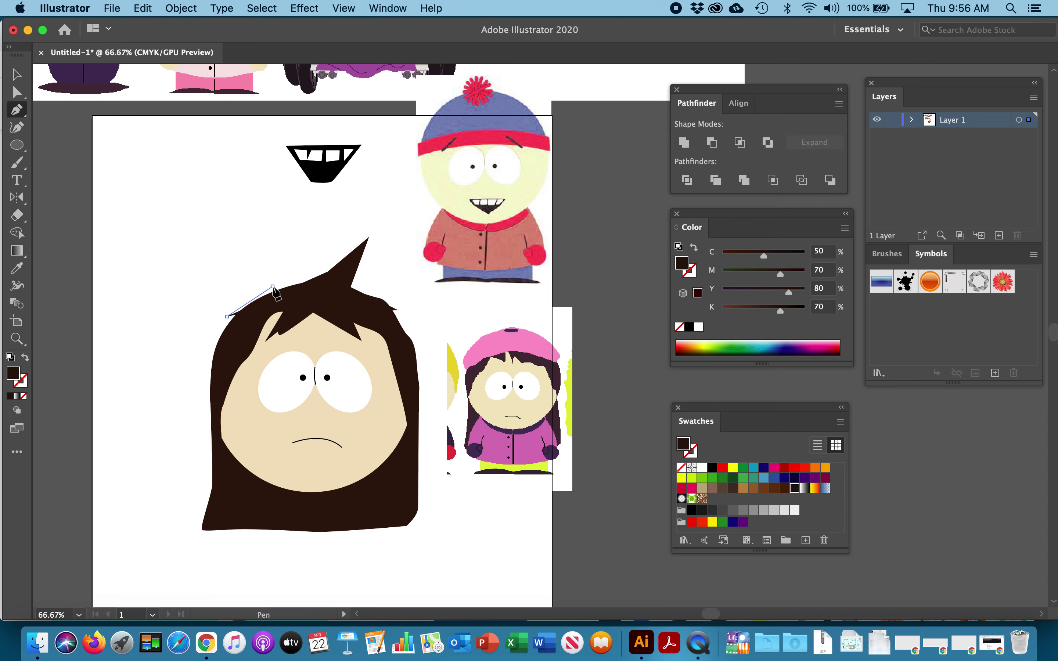
click(232, 255)
click(311, 289)
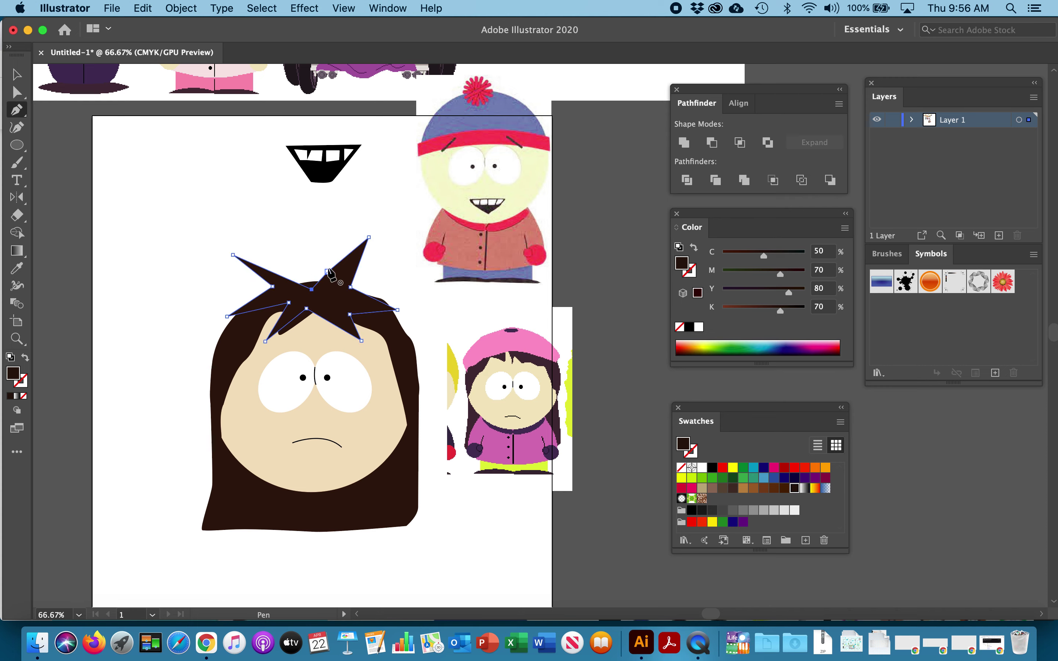
click(16, 74)
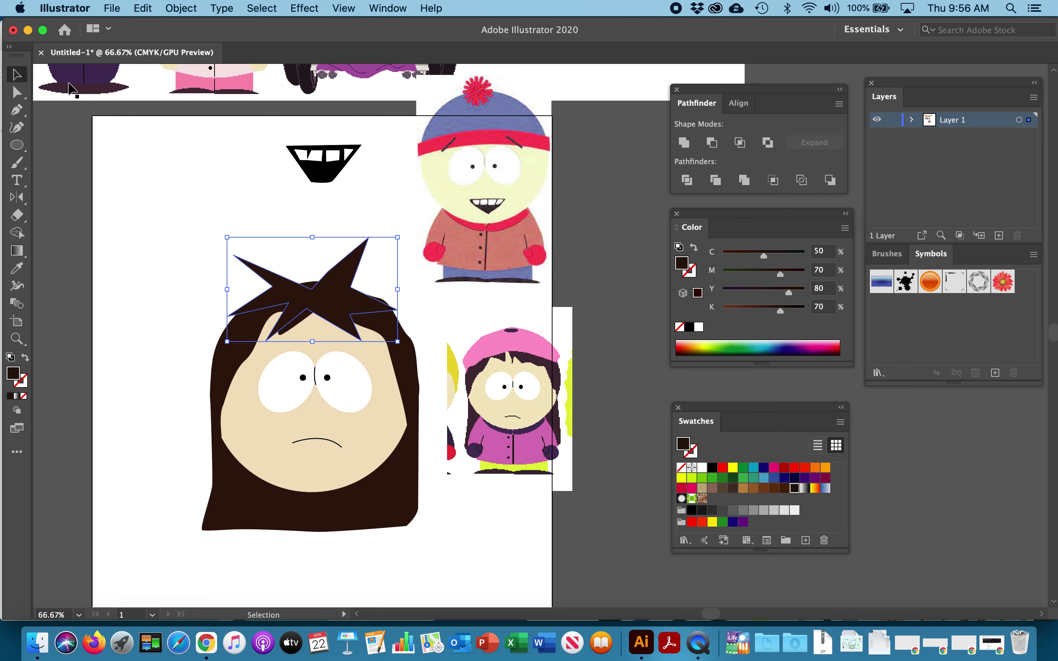
click(733, 468)
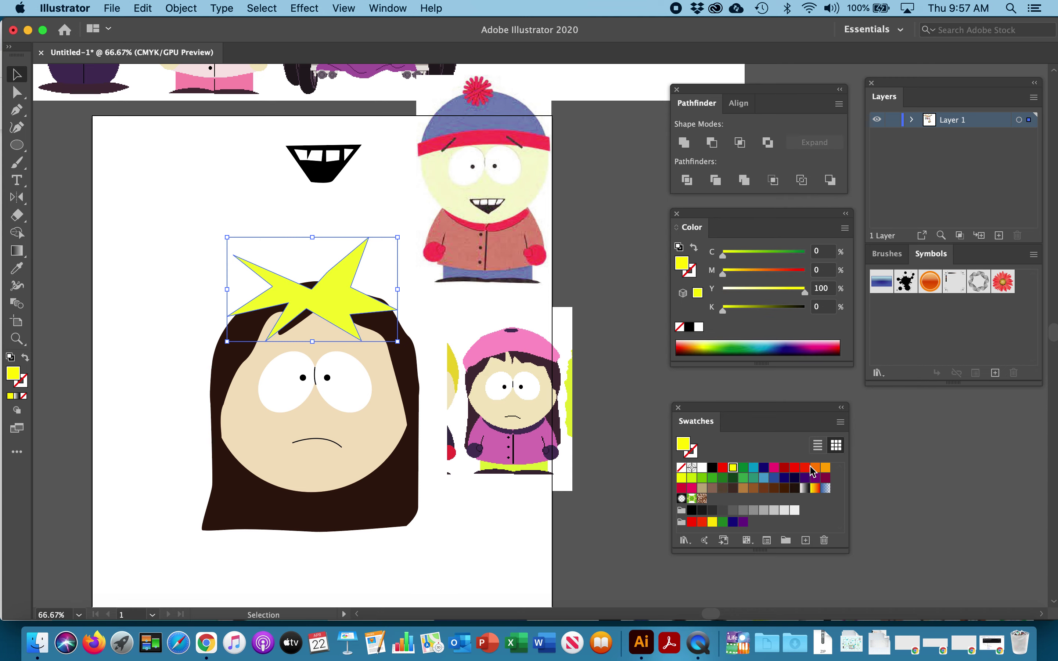
click(815, 468)
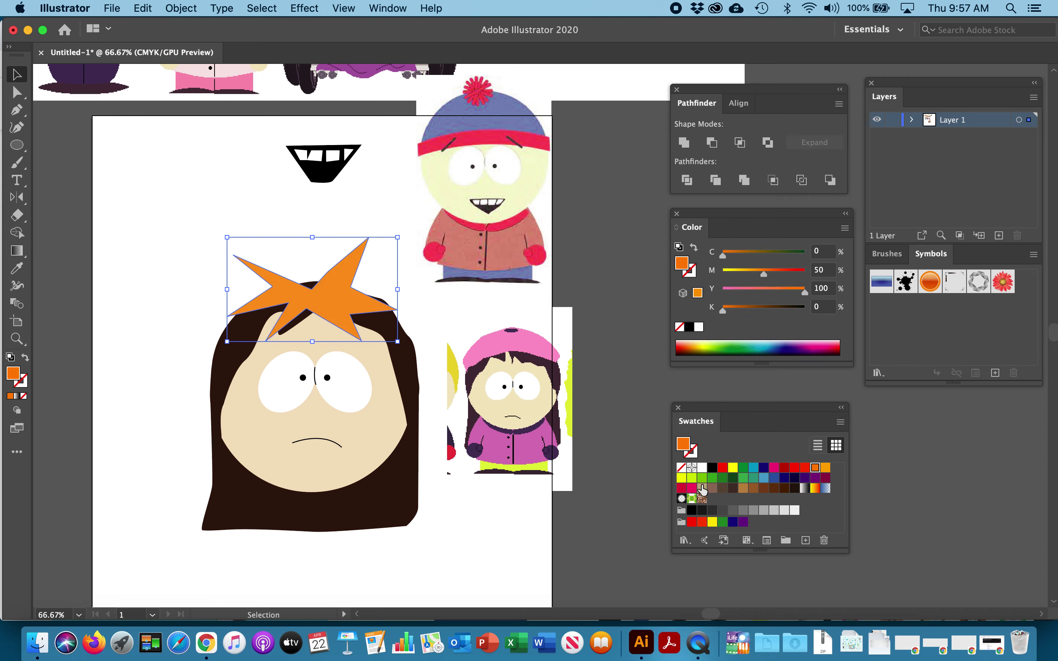
click(743, 522)
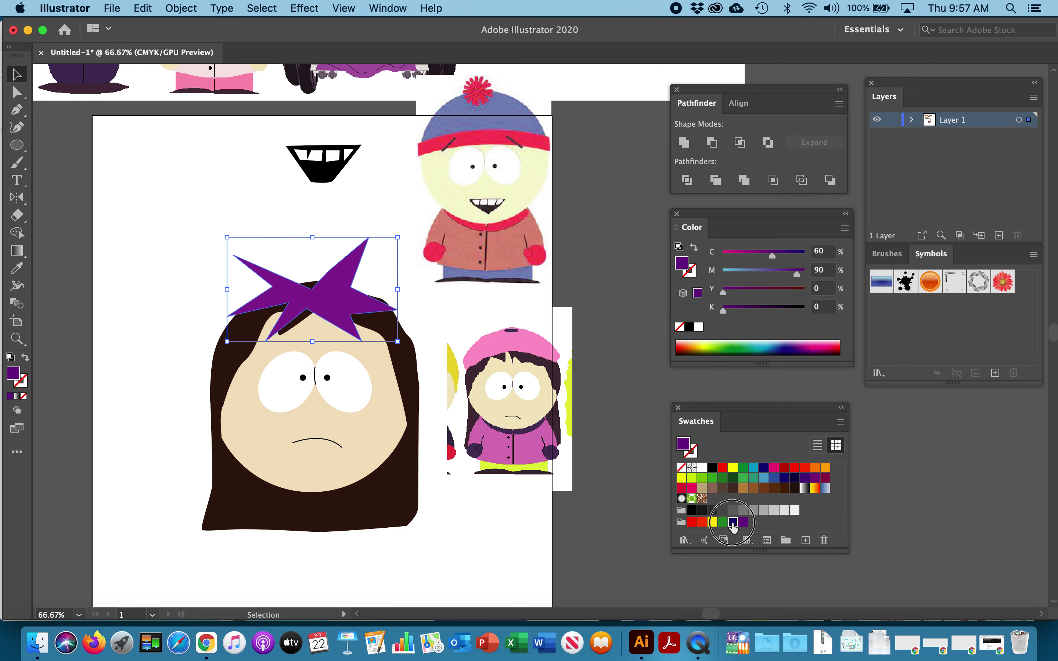
click(733, 523)
click(175, 274)
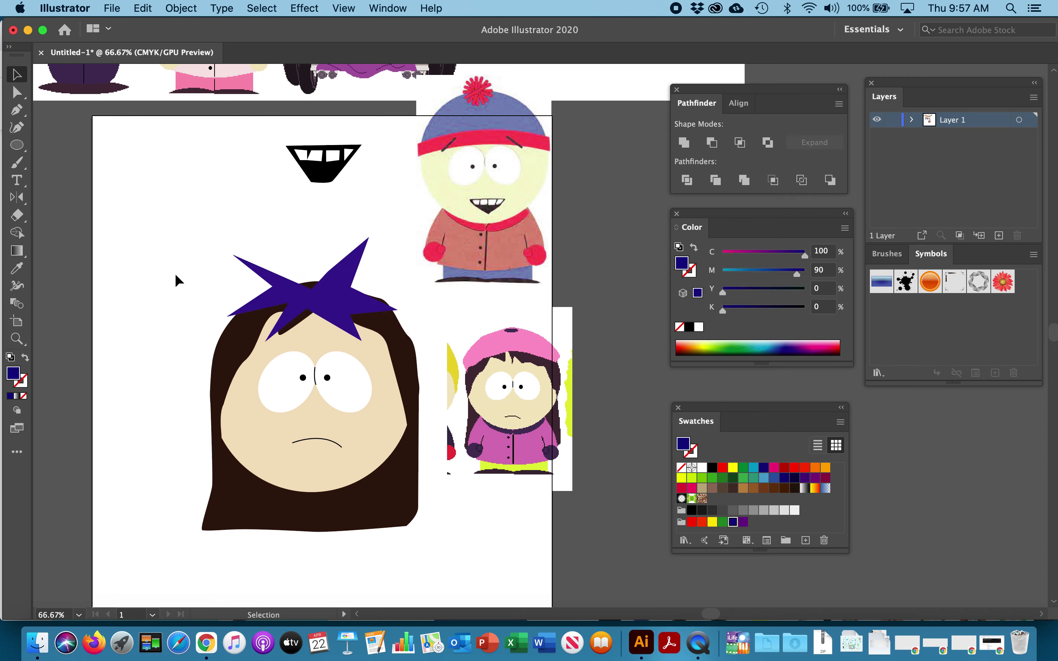
click(324, 300)
drag(342, 302, 208, 204)
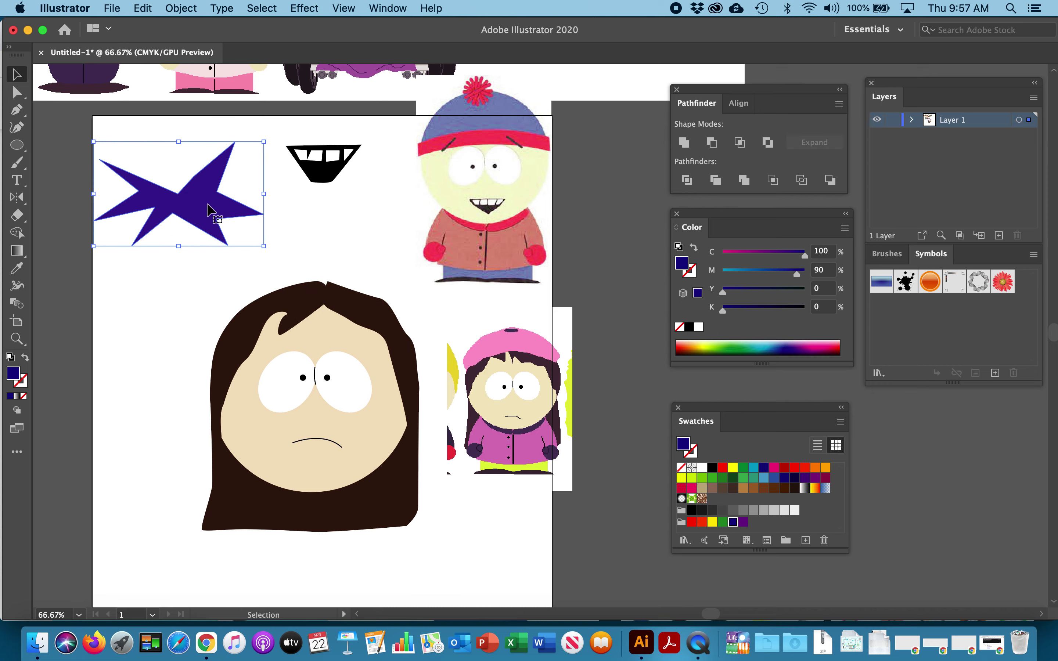
key(Delete)
scroll(207, 204, up, 10)
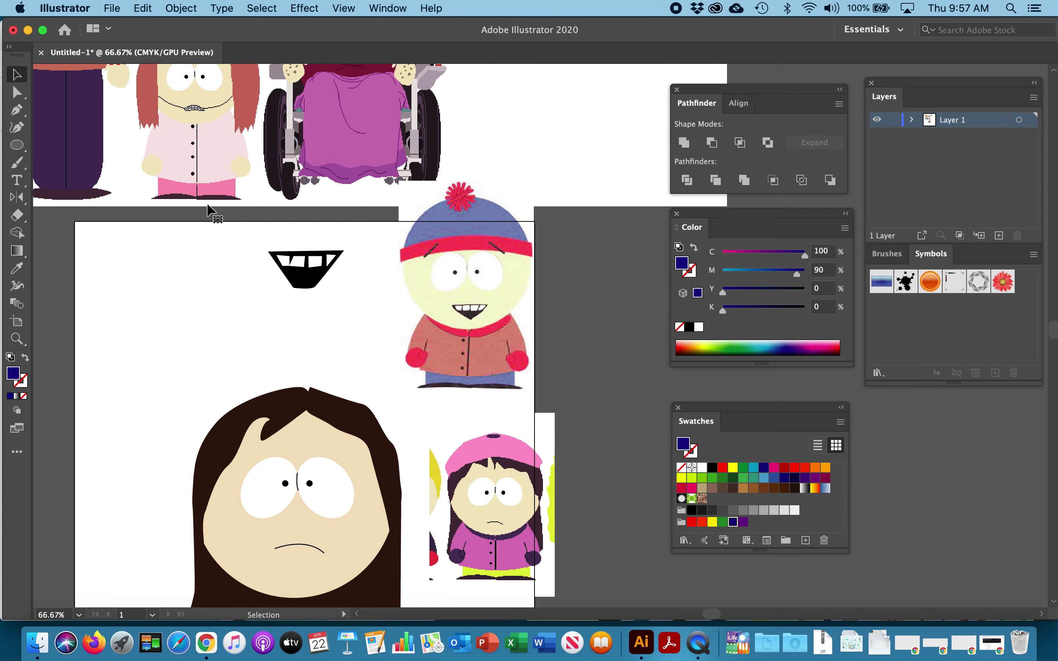
scroll(207, 210, up, 5)
scroll(208, 210, left, 2)
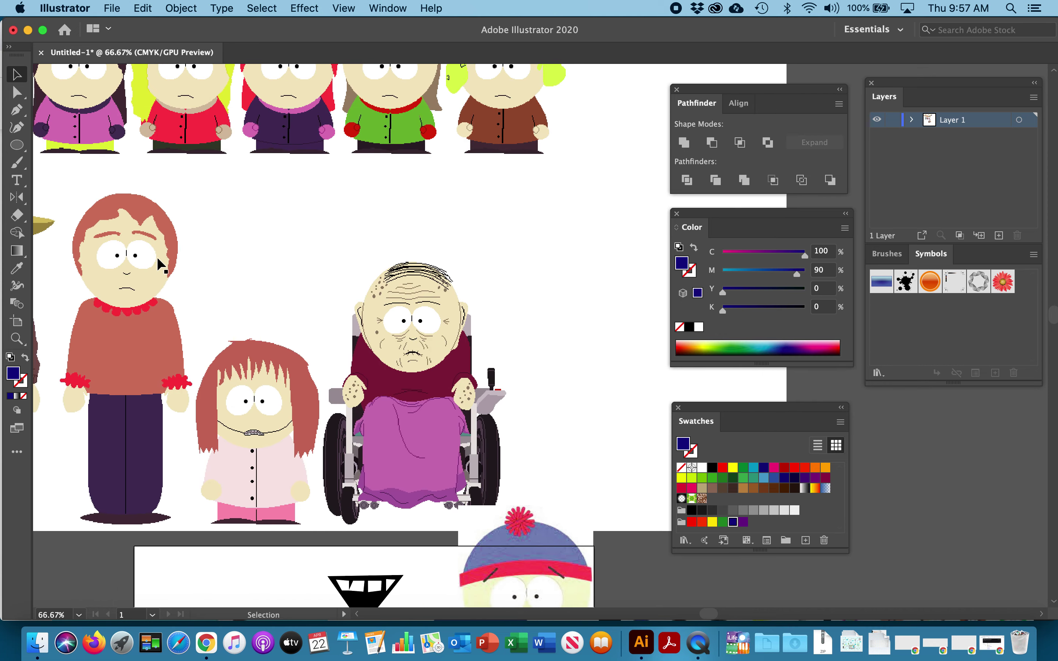
scroll(157, 257, up, 5)
scroll(157, 257, left, 3)
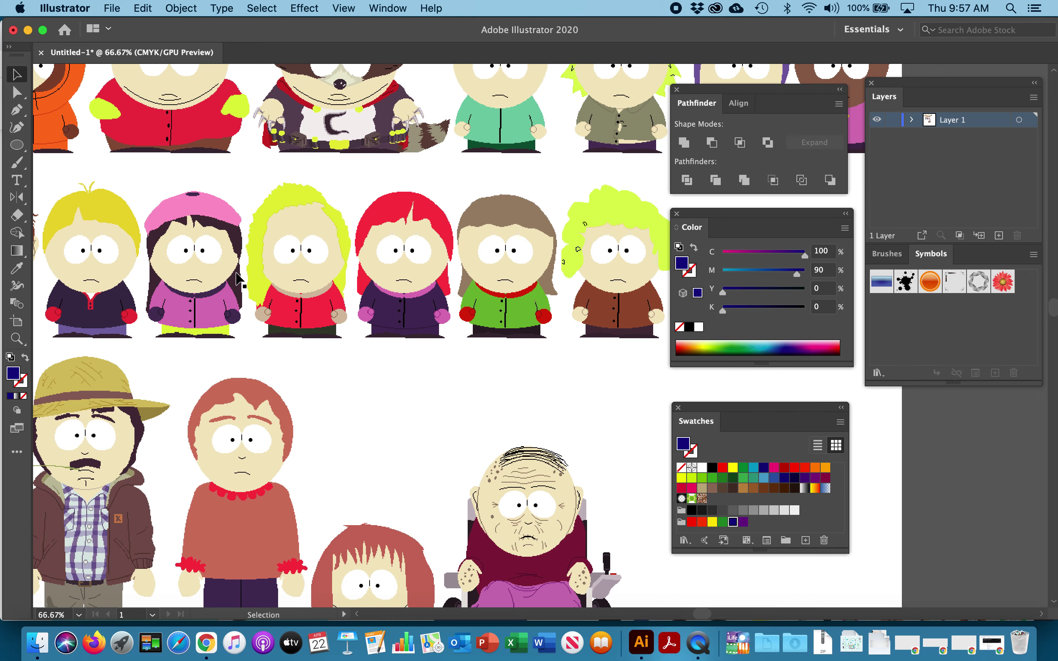
scroll(183, 269, up, 5)
scroll(183, 269, left, 2)
scroll(186, 278, left, 8)
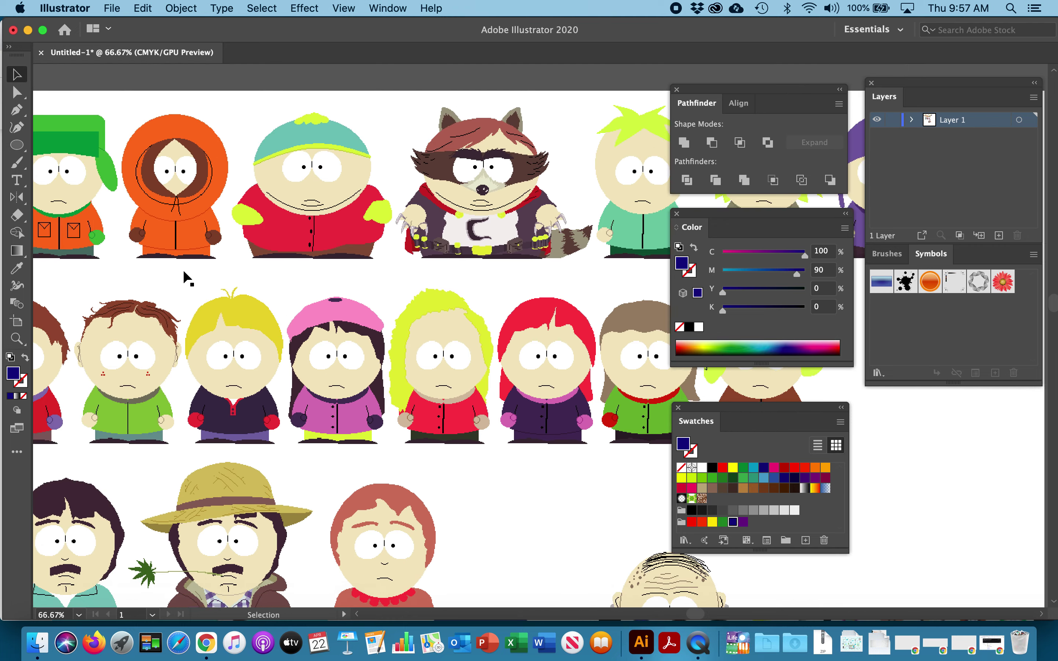
scroll(186, 278, up, 3)
scroll(184, 272, left, 2)
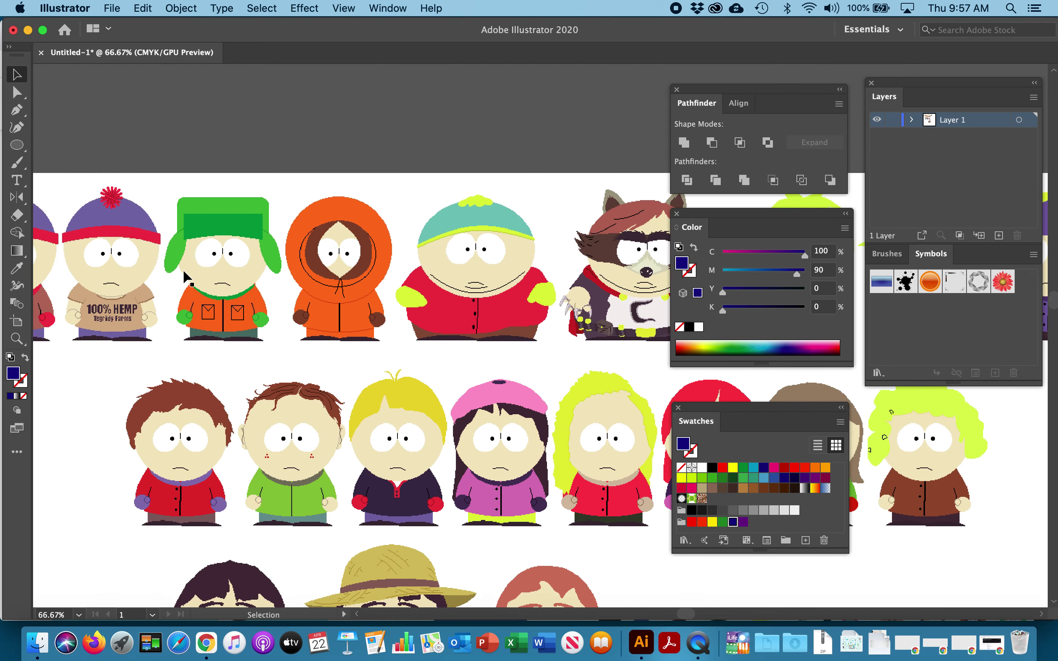
scroll(183, 272, up, 5)
scroll(183, 272, right, 4)
scroll(184, 272, right, 10)
scroll(184, 272, down, 1)
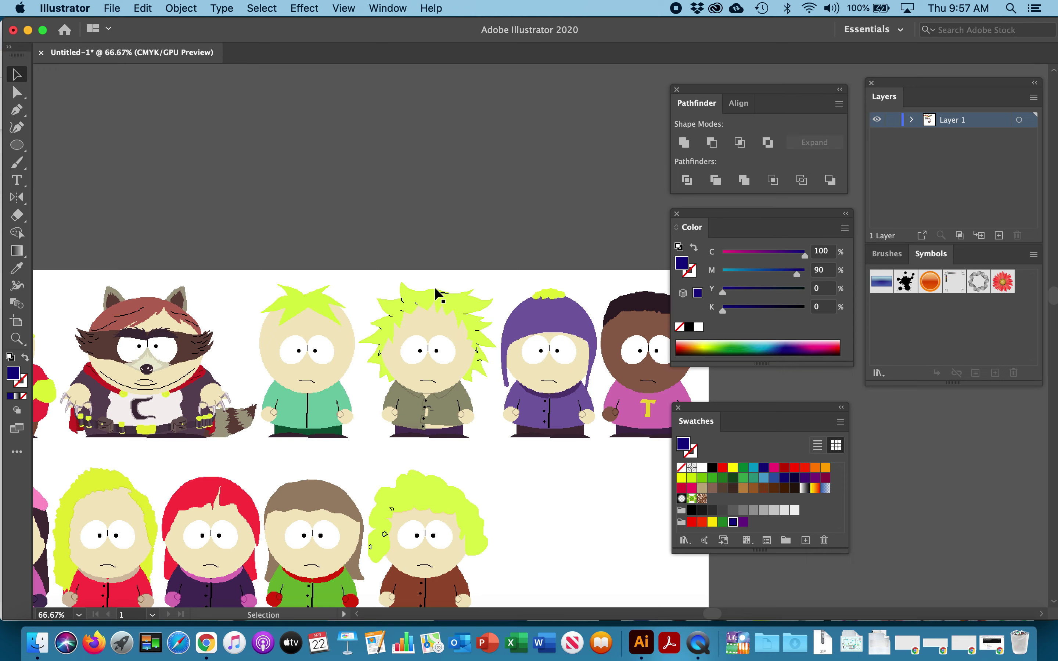
scroll(311, 401, left, 8)
scroll(312, 401, down, 4)
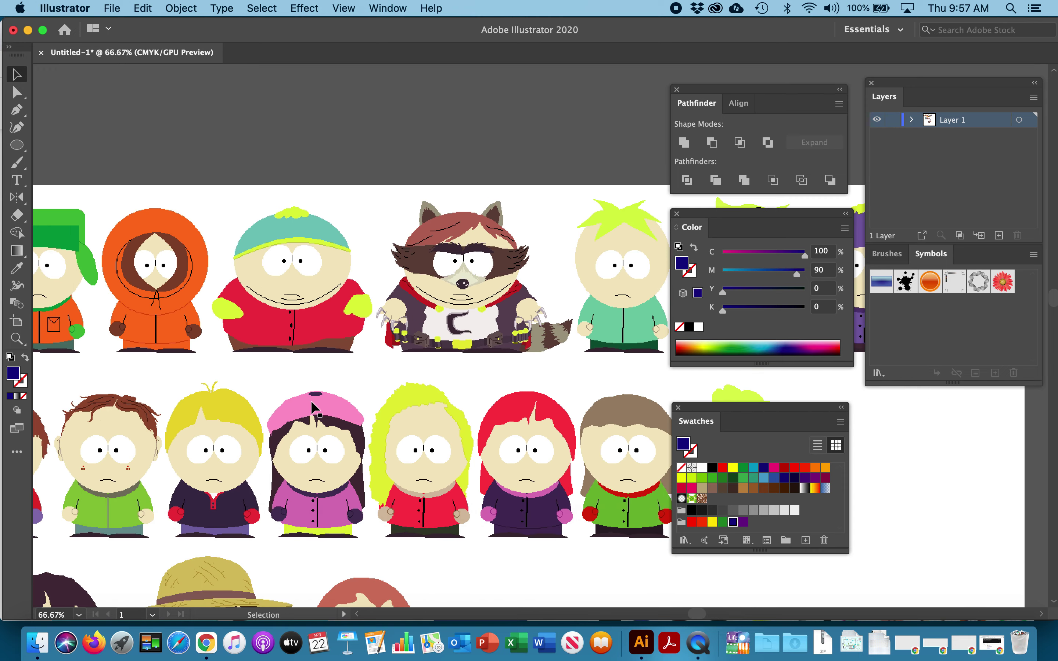
scroll(311, 400, left, 10)
scroll(311, 400, up, 3)
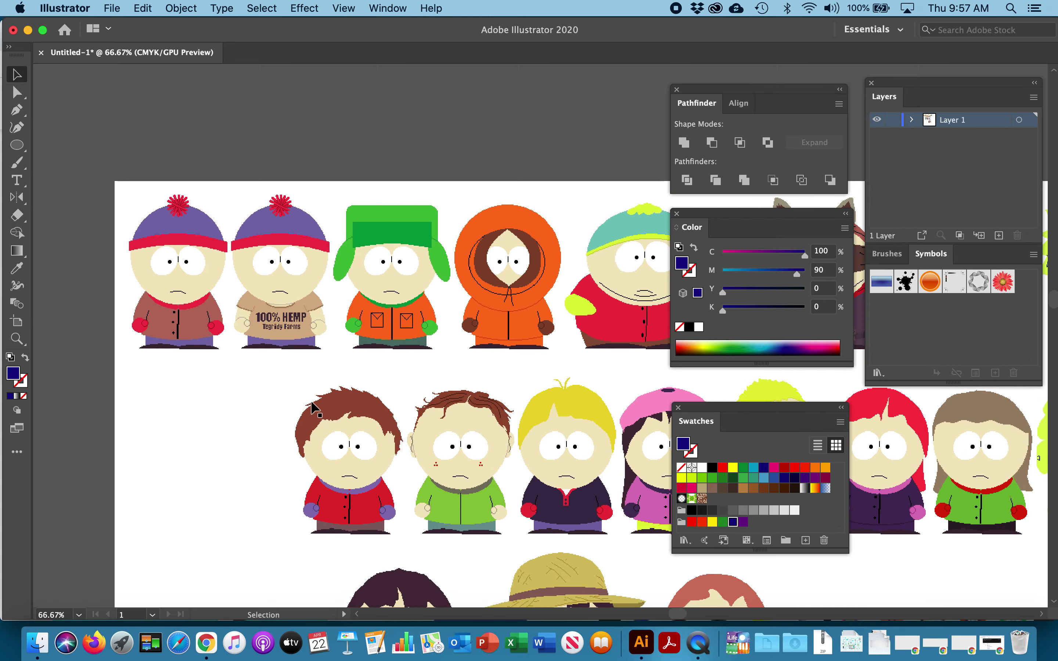
scroll(366, 228, down, 6)
scroll(365, 228, right, 2)
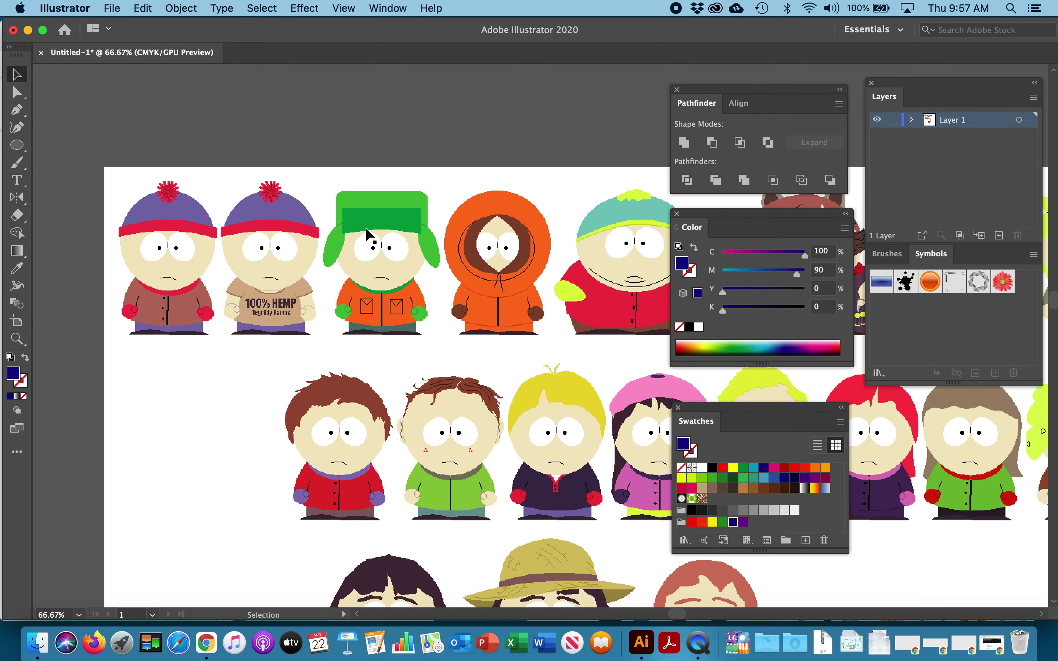
scroll(365, 227, down, 18)
scroll(365, 227, right, 16)
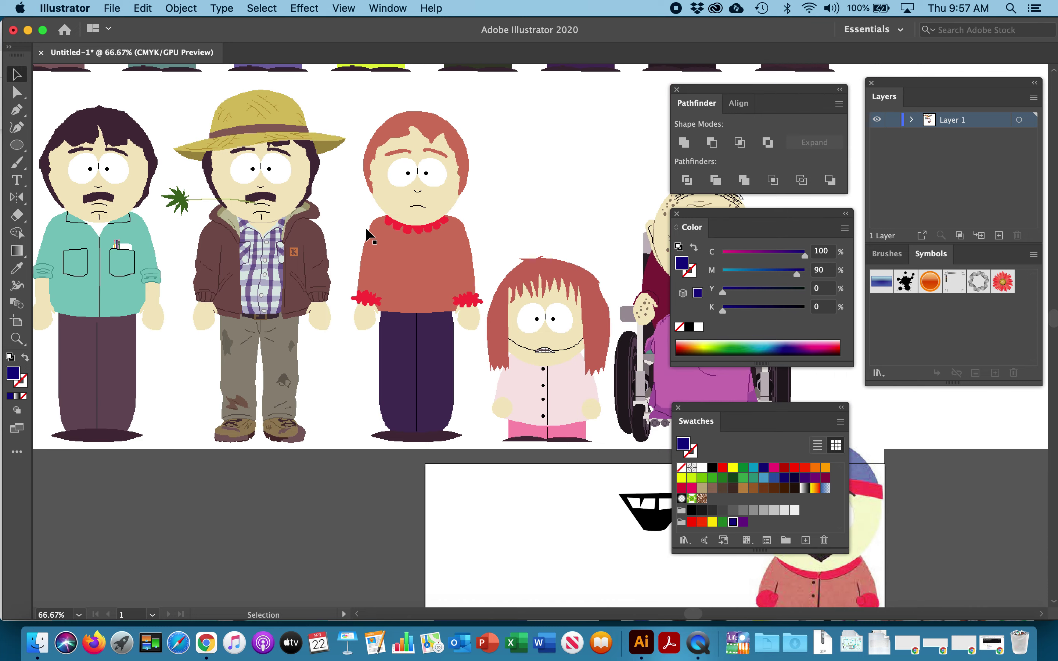
scroll(366, 228, down, 10)
scroll(365, 227, right, 8)
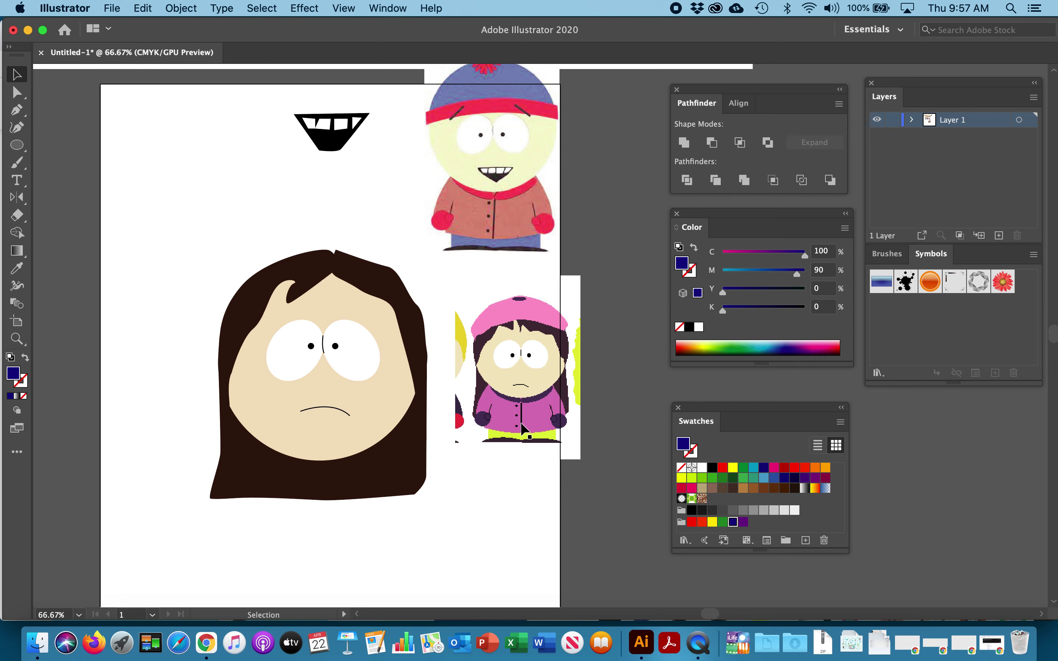
Drag the pink-hatted reference picture until it sits just right of the long-haired head.
drag(529, 363, 559, 377)
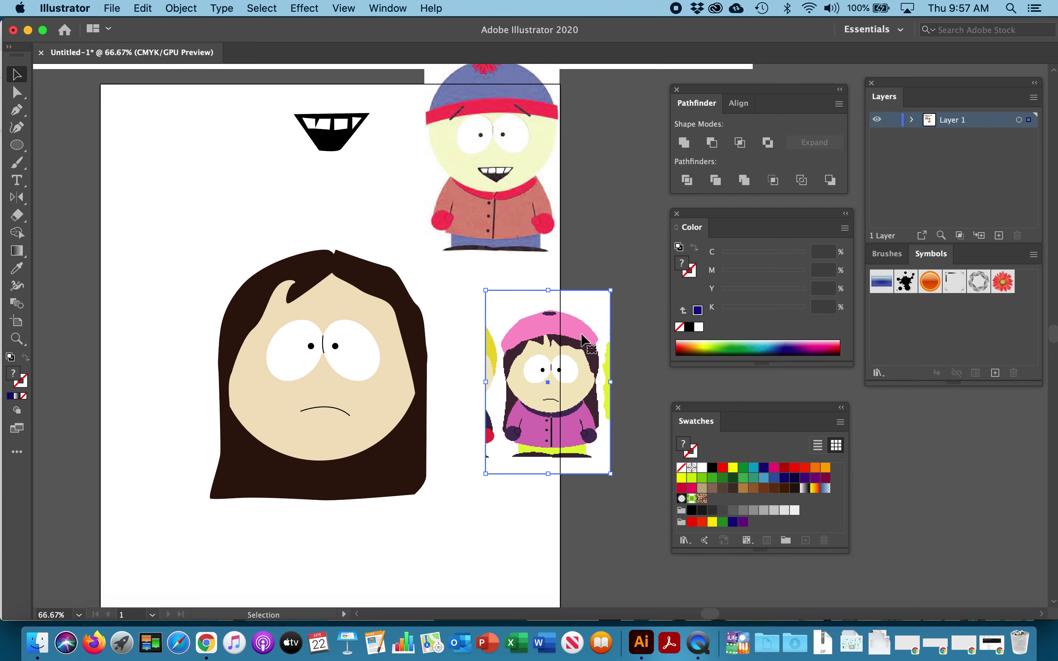
scroll(593, 320, up, 4)
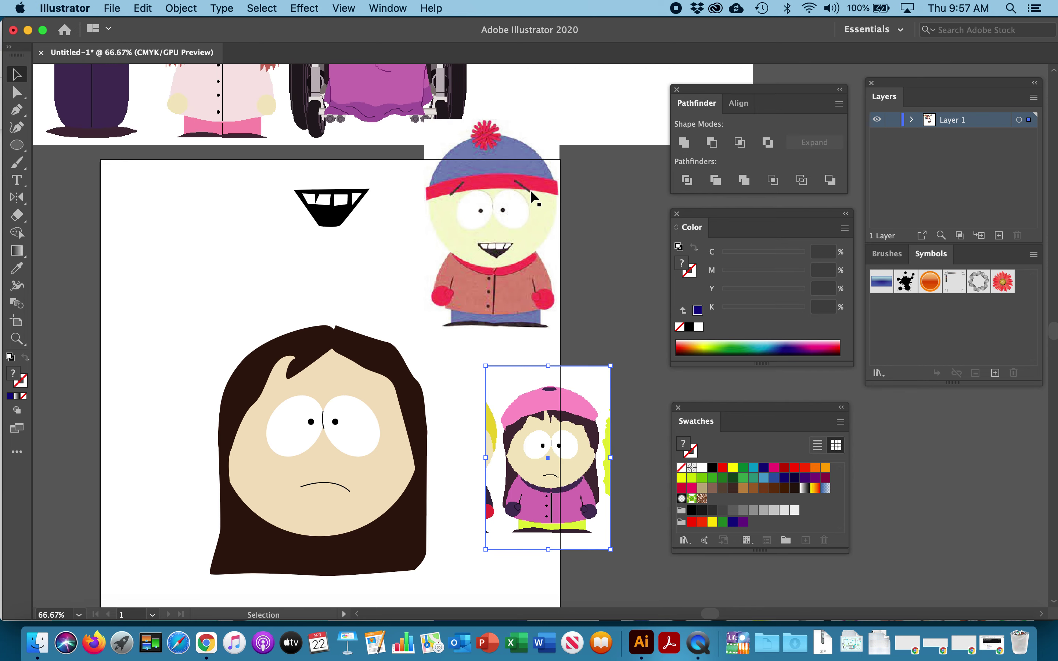
scroll(542, 425, down, 6)
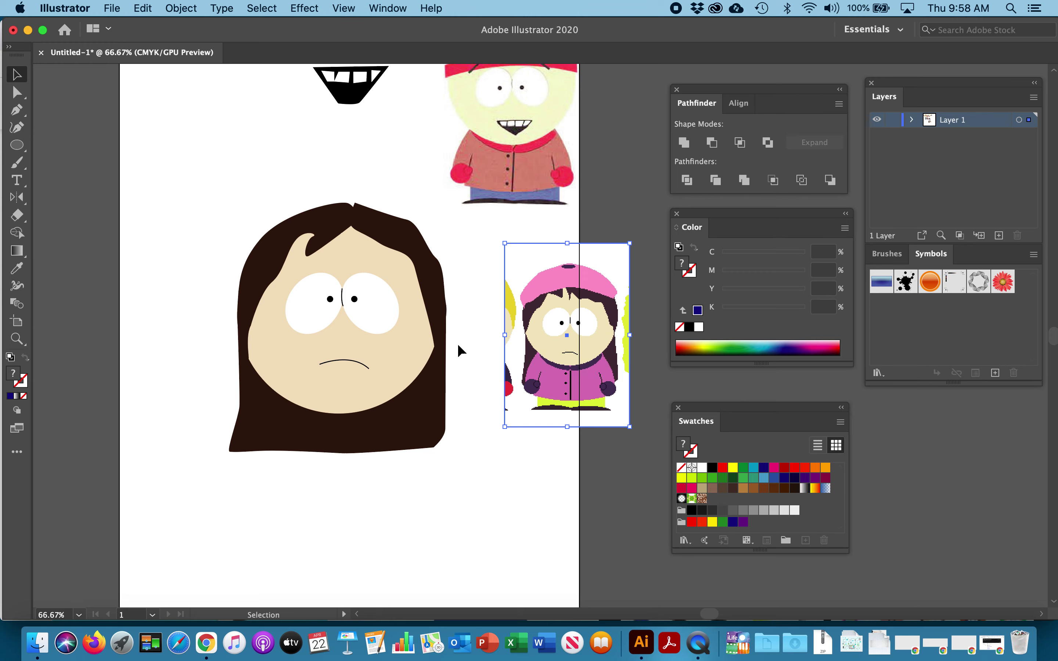
click(465, 324)
drag(543, 332, 509, 334)
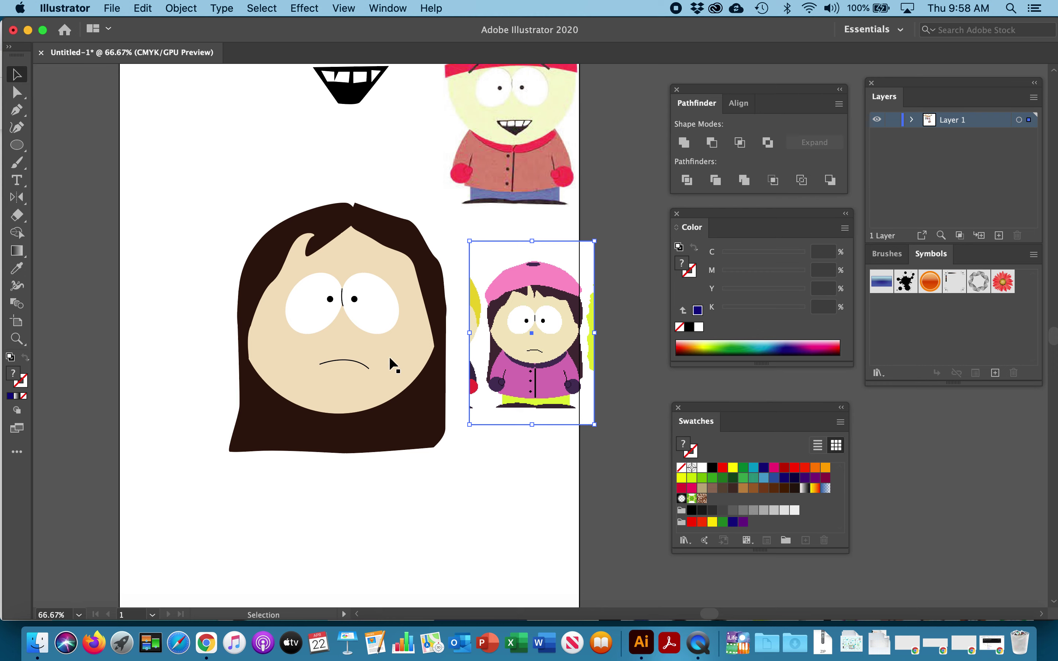
Nudge the frown lower, then select both white eyes together.
click(349, 366)
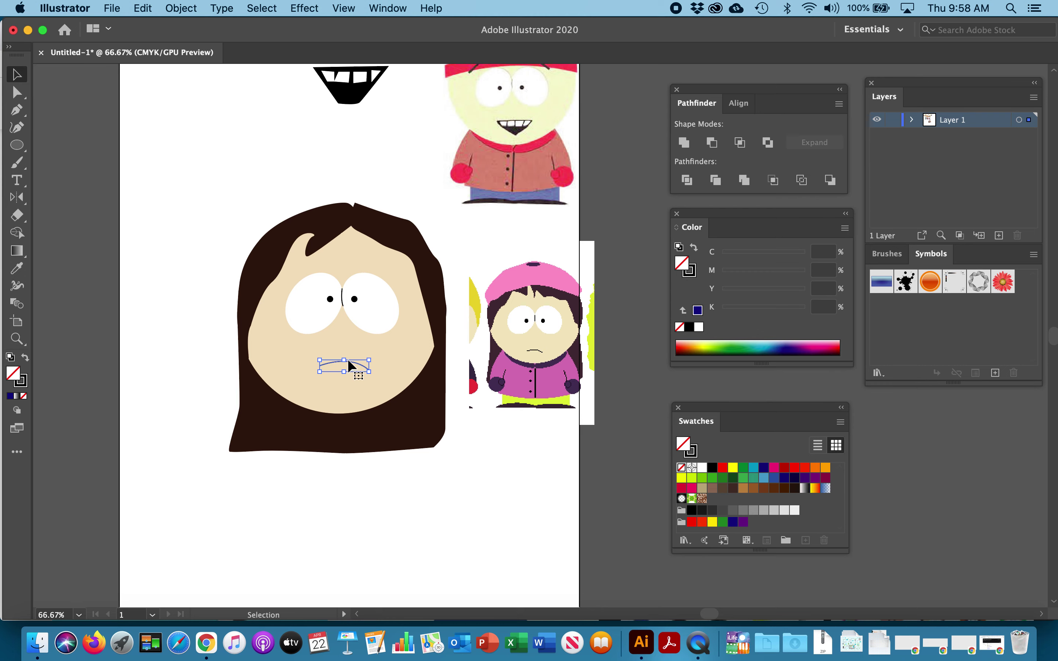
key(shift+Down)
key(shift+Down)
key(shift+Down)
click(308, 324)
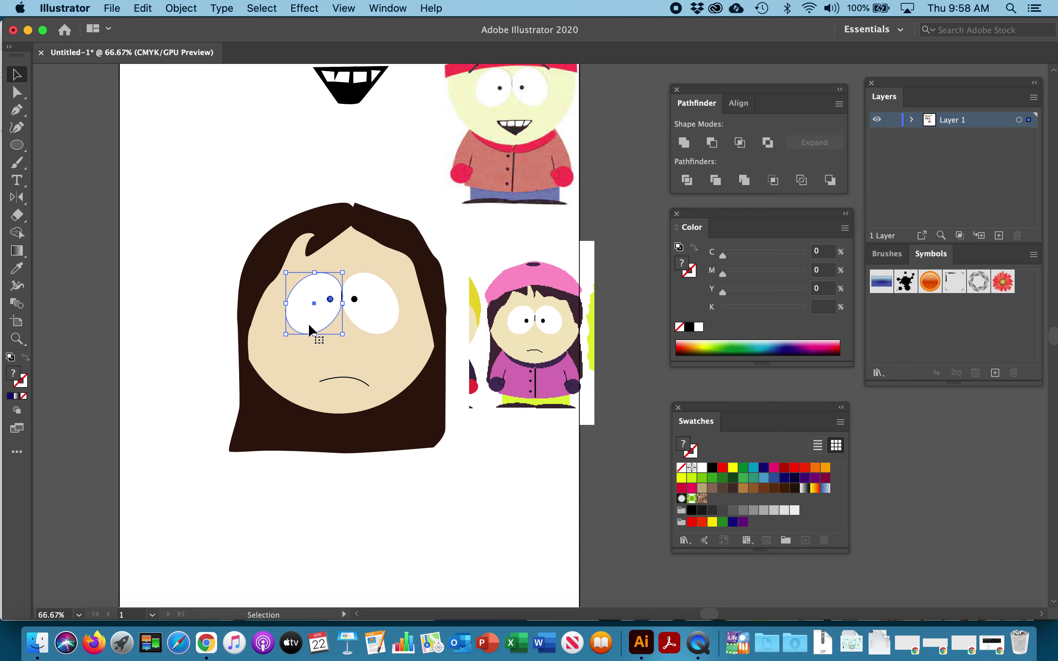
shift+click(357, 309)
shift+click(322, 301)
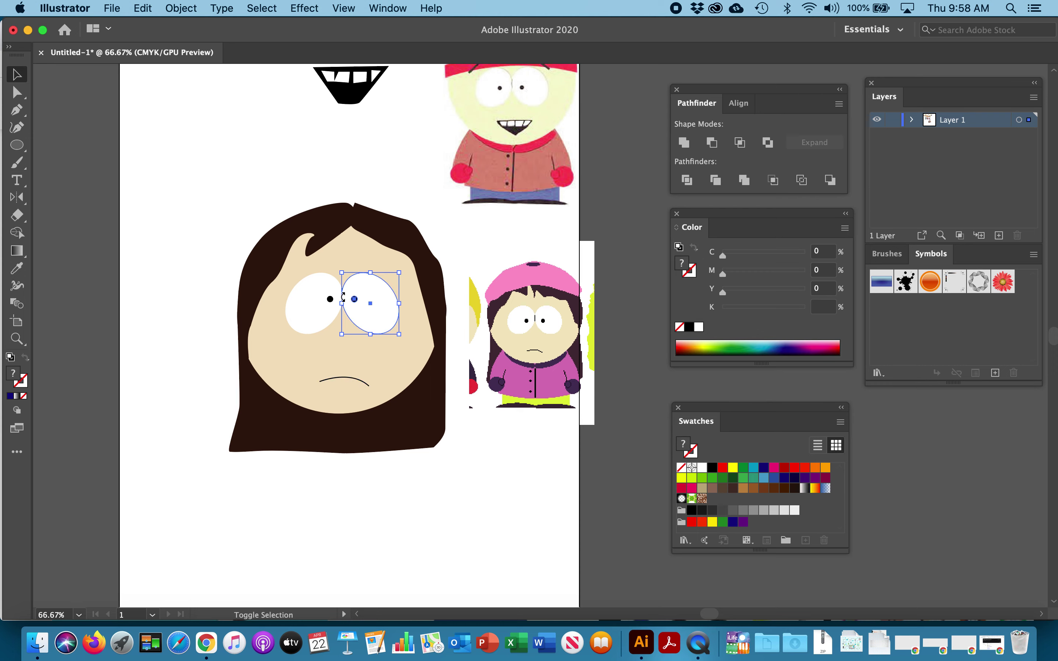
click(309, 302)
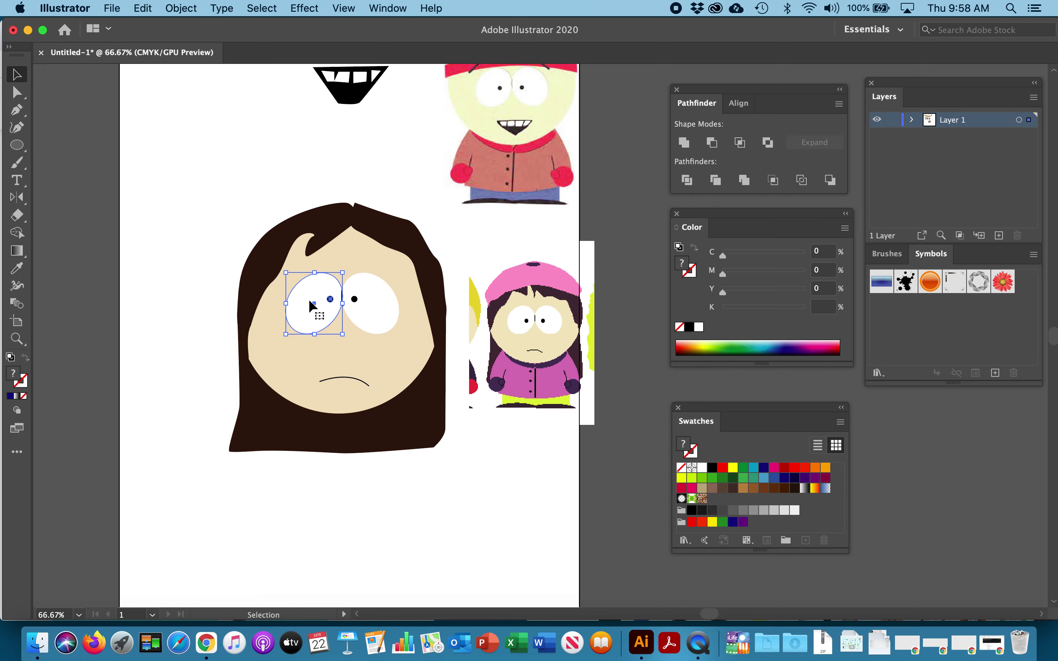
key(super+equal)
key(super+equal)
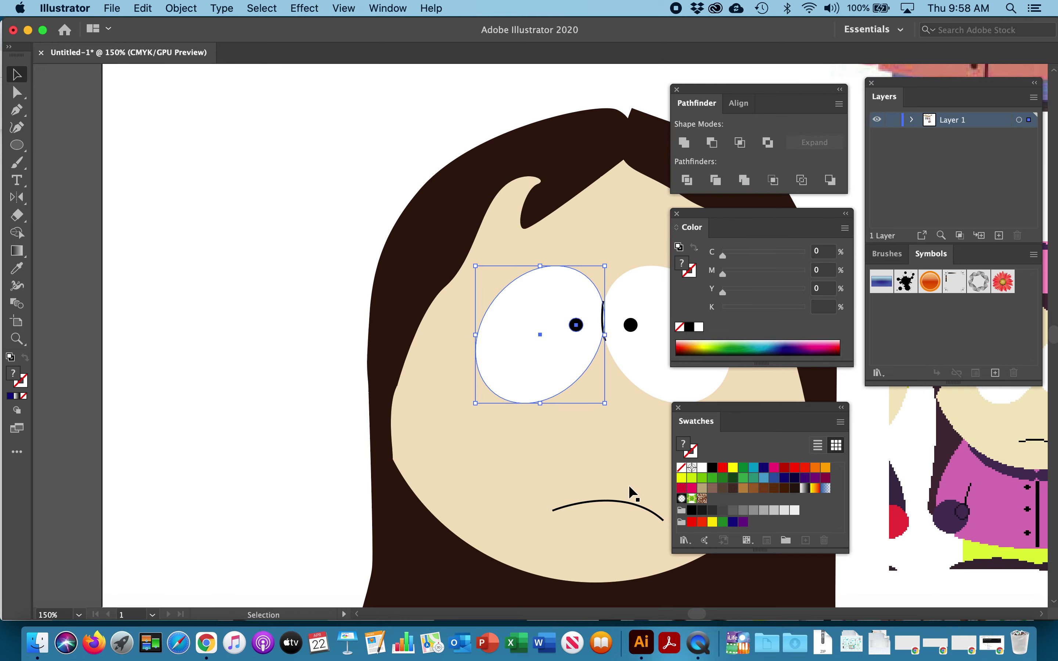
shift+click(650, 383)
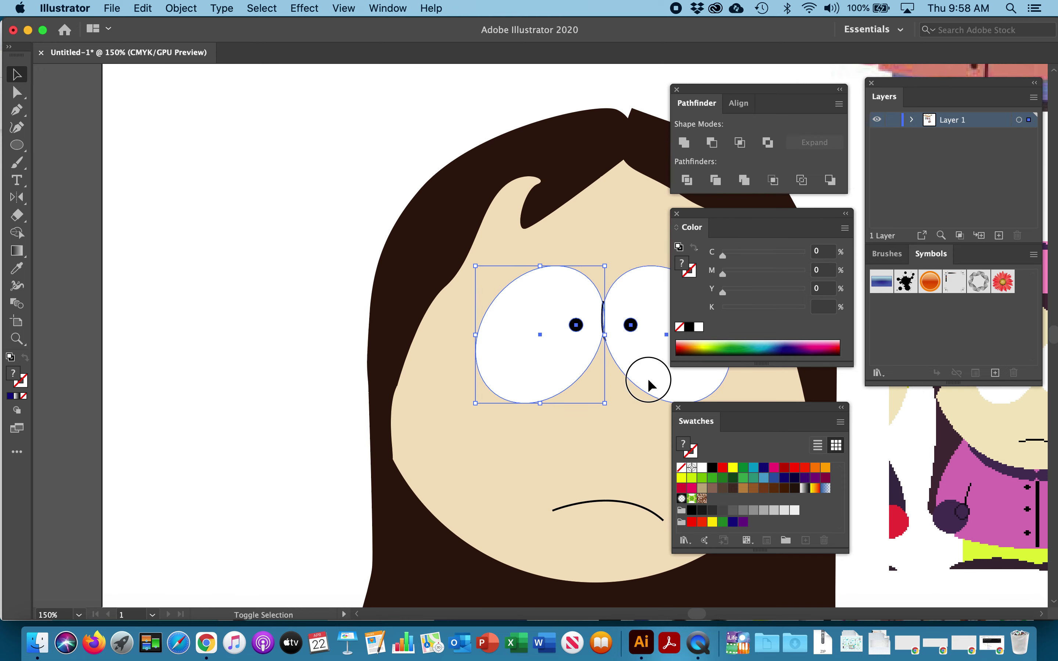
shift+click(603, 335)
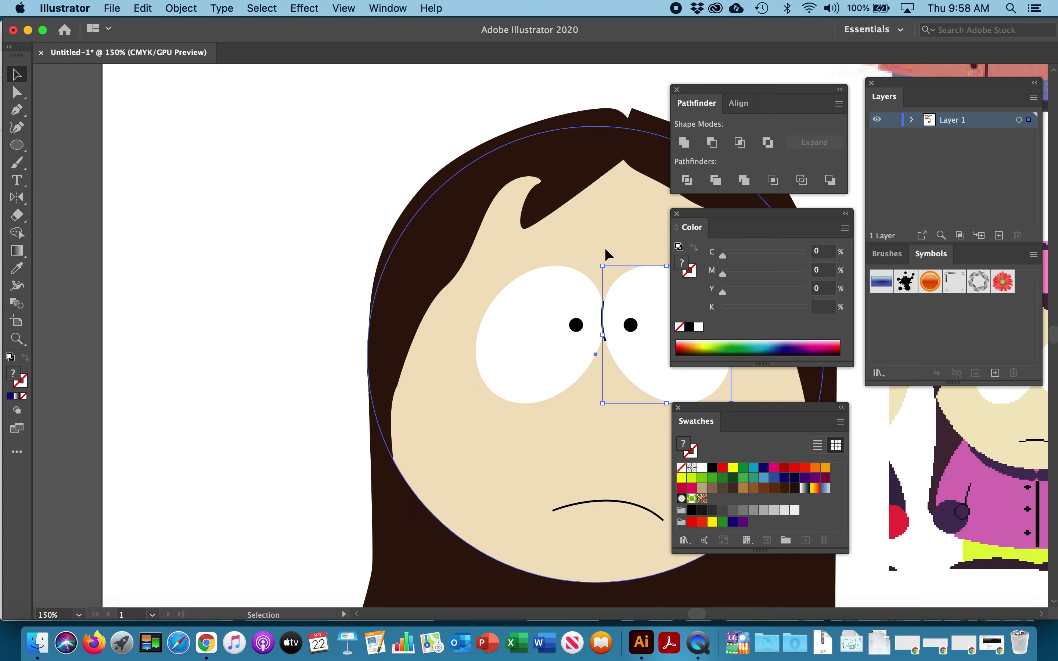
click(605, 253)
shift+click(604, 321)
shift+click(610, 315)
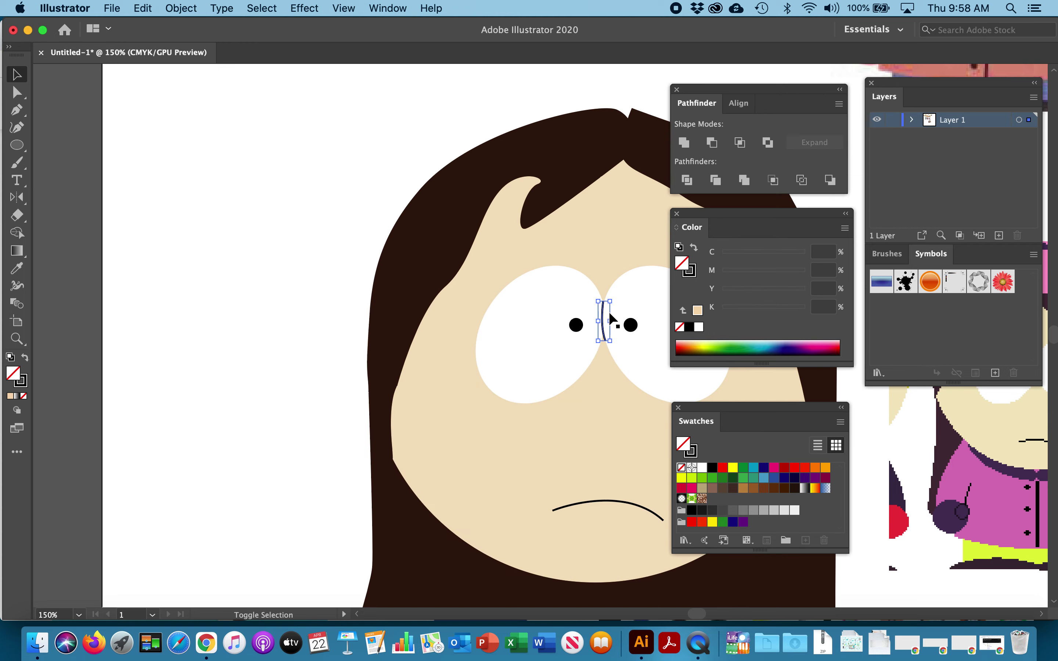
shift+click(635, 294)
shift+click(557, 287)
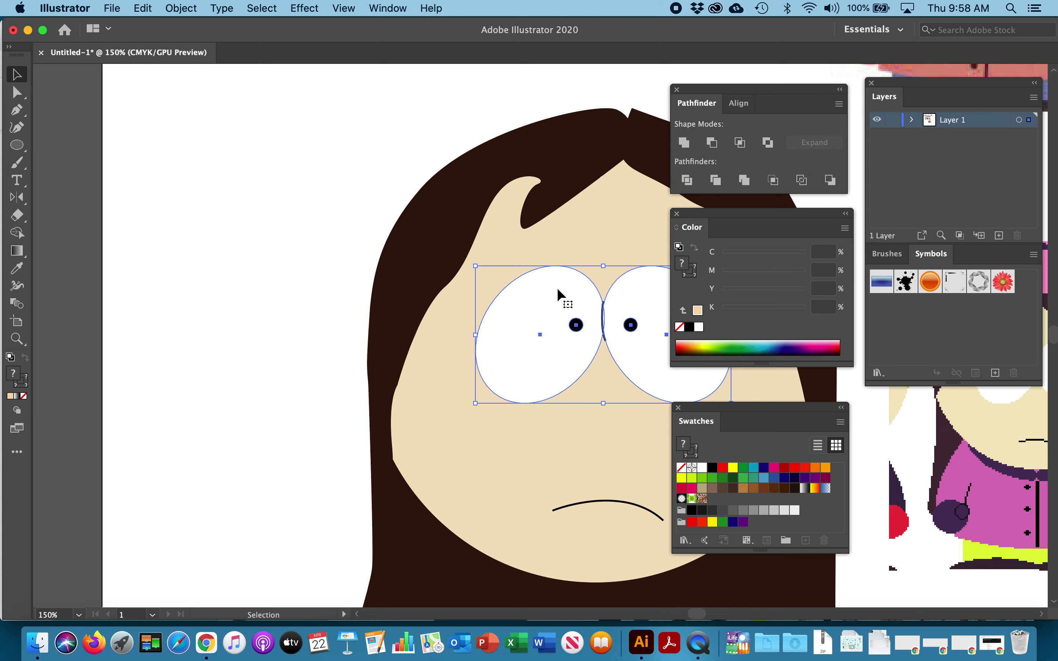
Nudge both eyes down, enlarge them slightly, and shift them a little left.
key(super+minus)
key(super+minus)
scroll(557, 288, right, 5)
scroll(557, 287, down, 2)
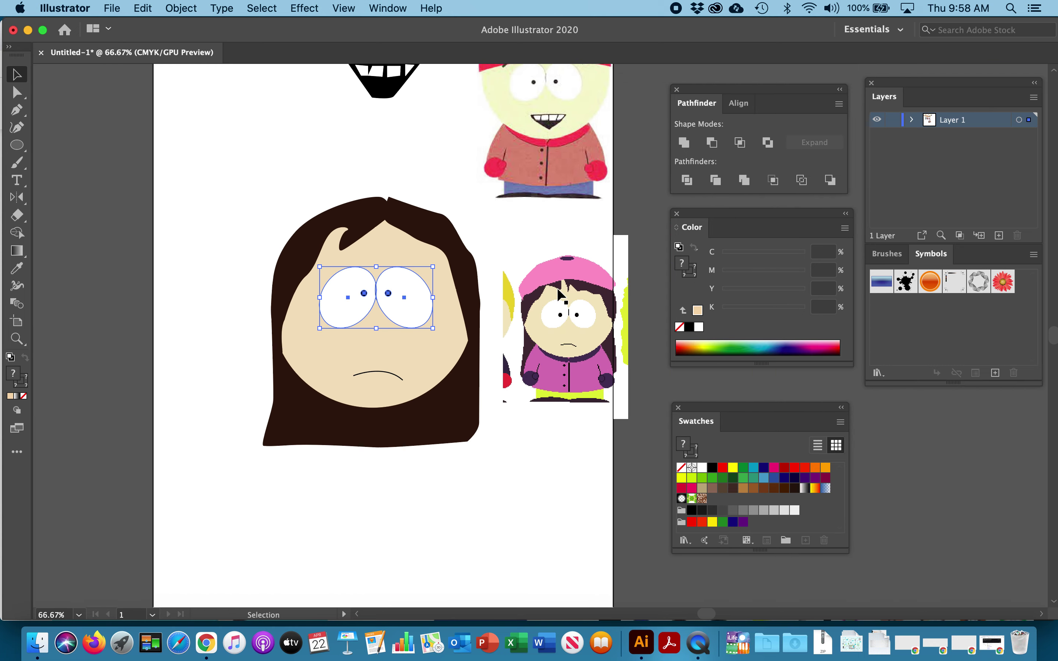
key(Down)
key(Down)
key(Down)
key(Down)
key(Down)
key(Down)
key(Down)
key(Down)
key(Down)
key(Down)
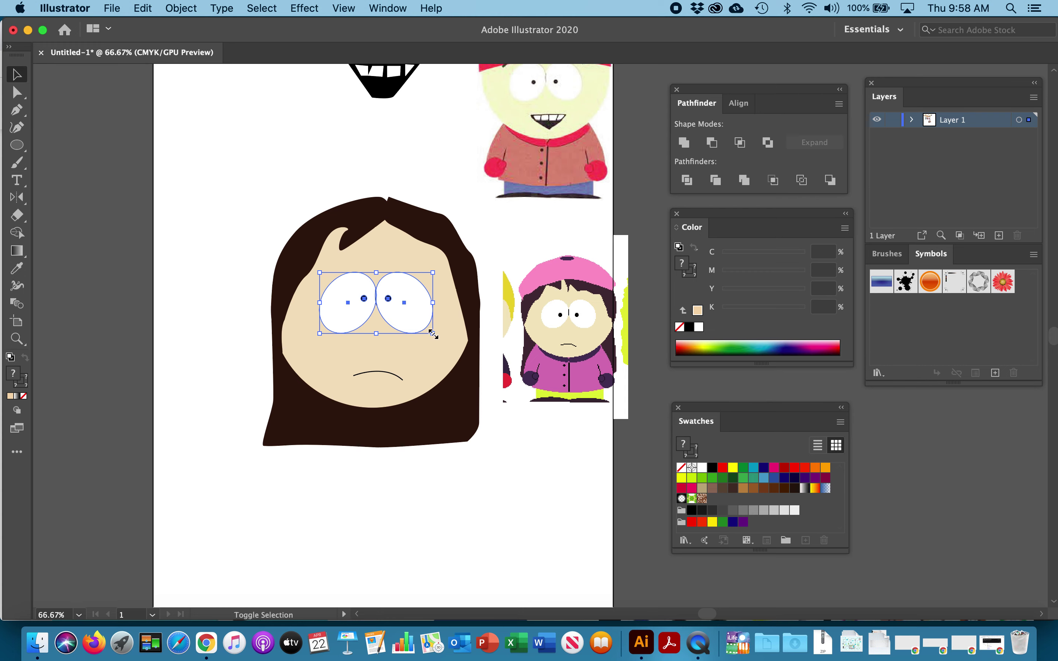
drag(433, 334, 444, 340)
key(Left)
key(Left)
key(Left)
key(Left)
key(Left)
key(Left)
key(Left)
key(Left)
key(Left)
key(Left)
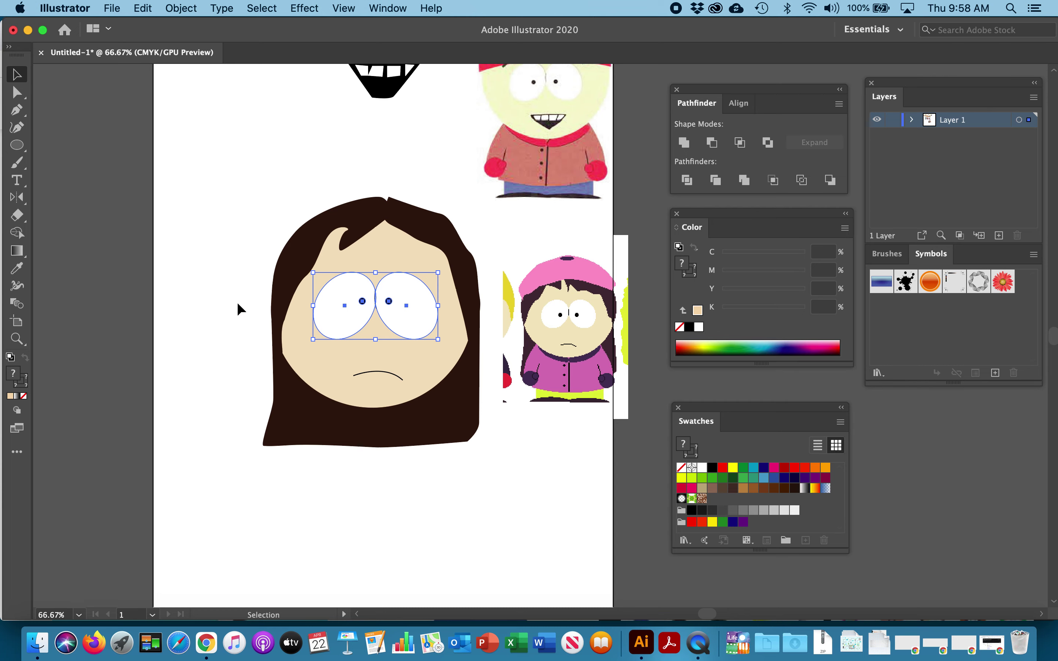
click(216, 290)
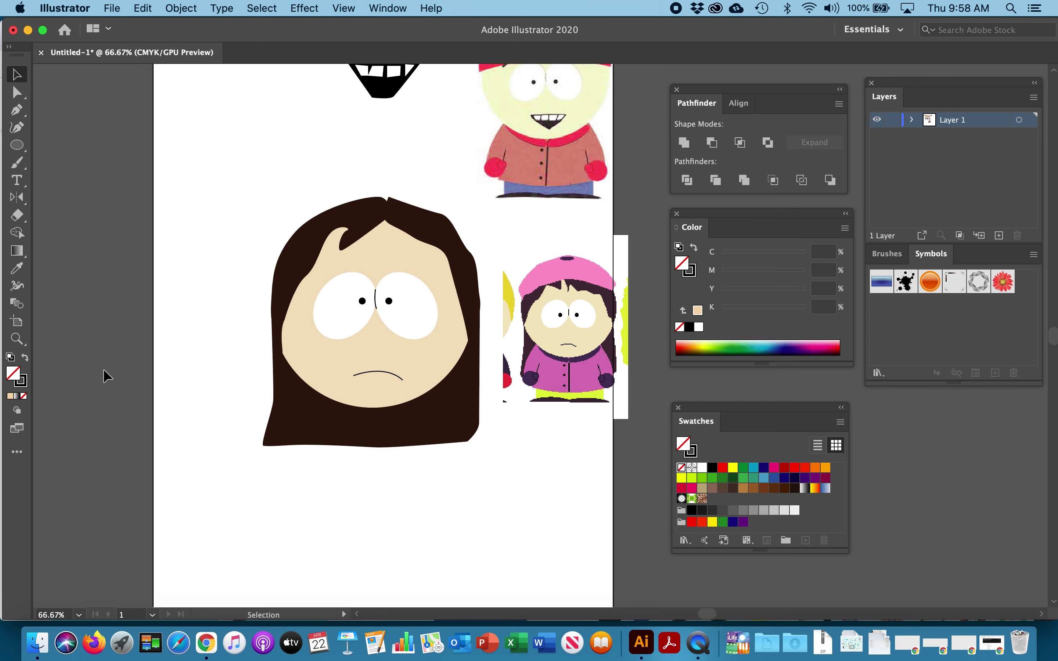
scroll(133, 281, right, 4)
scroll(133, 281, up, 3)
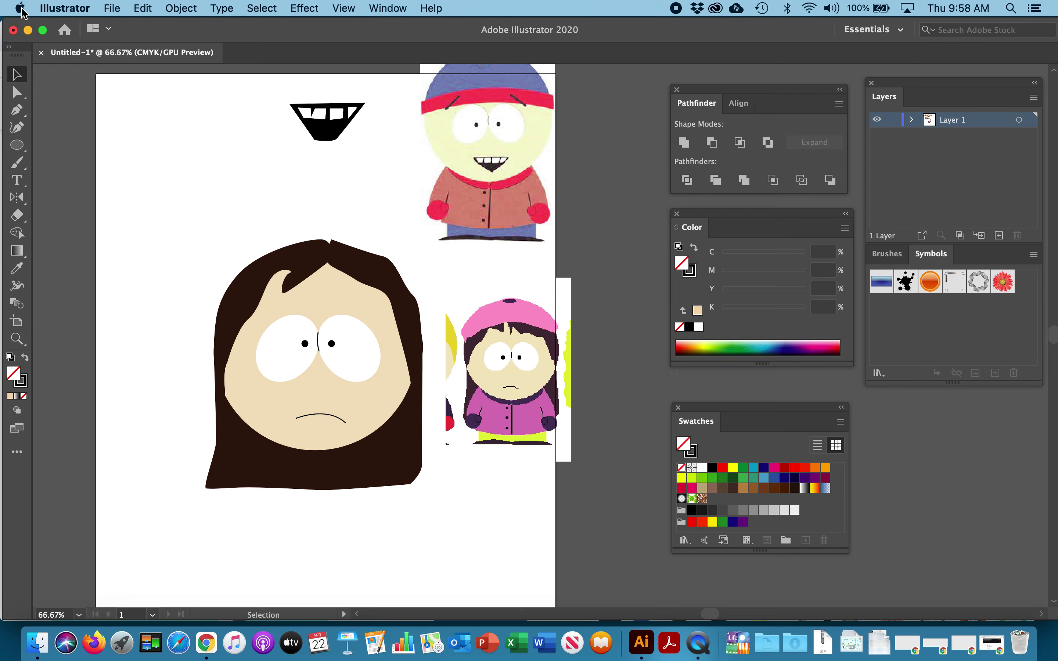
click(113, 7)
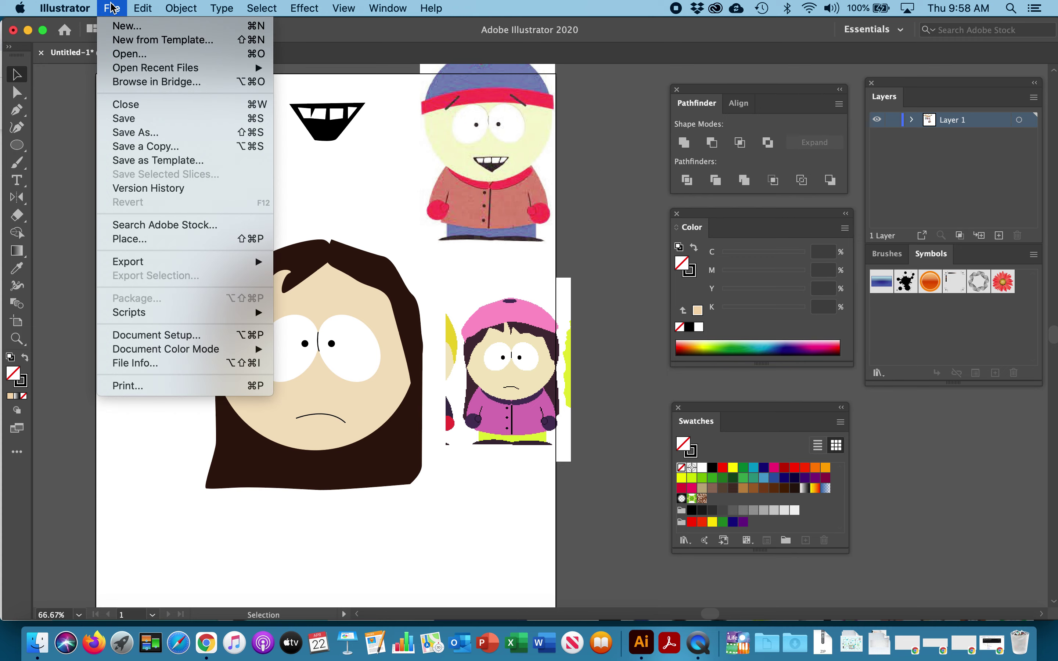
click(126, 119)
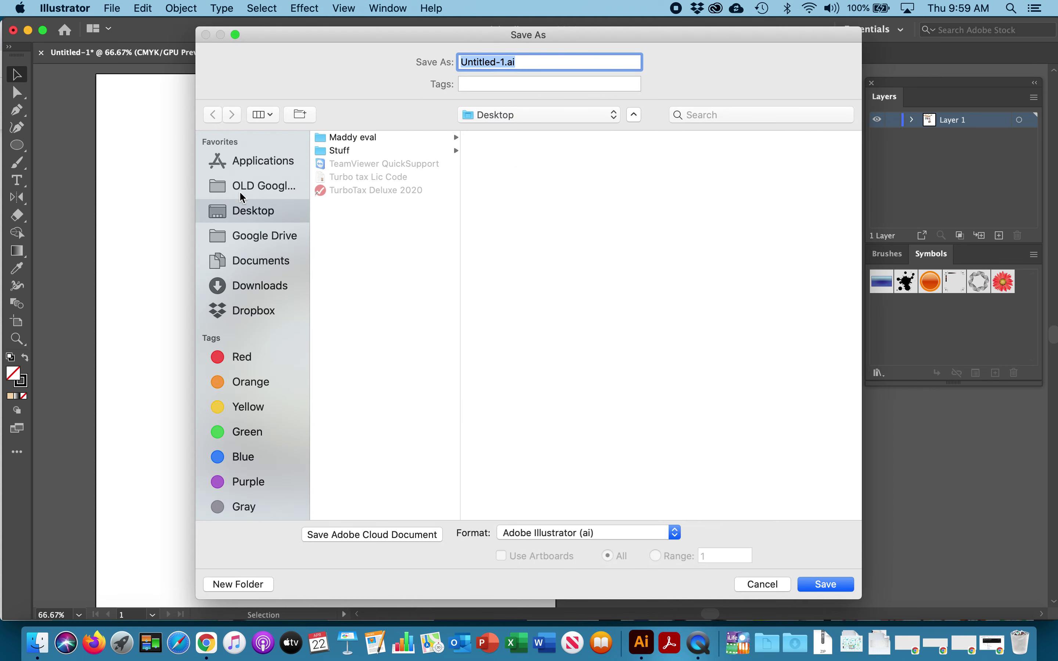
drag(507, 62, 436, 64)
click(762, 584)
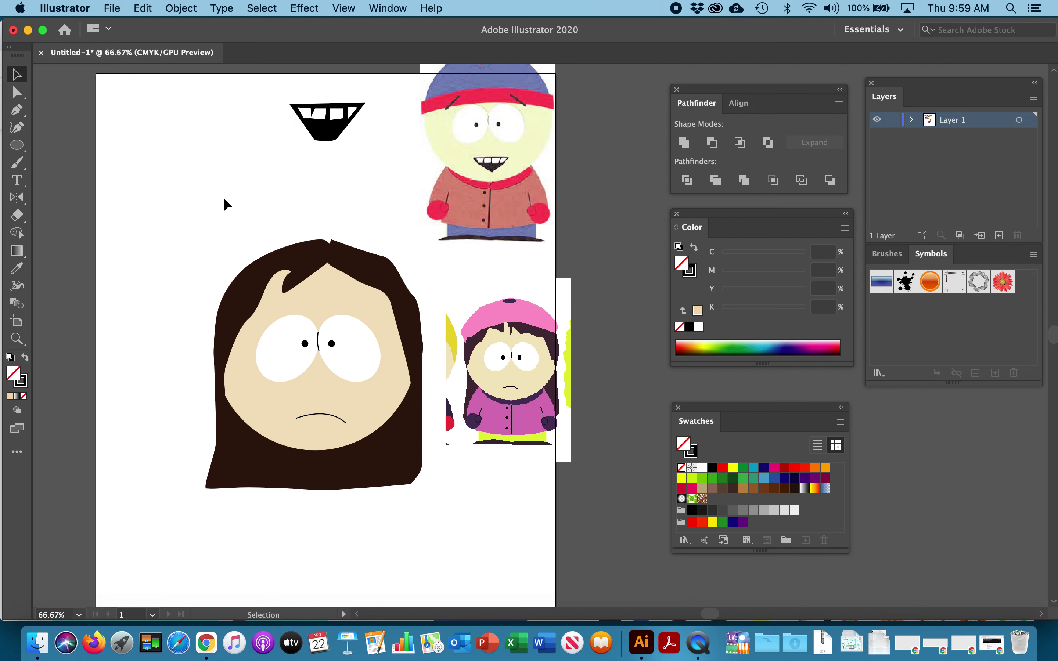